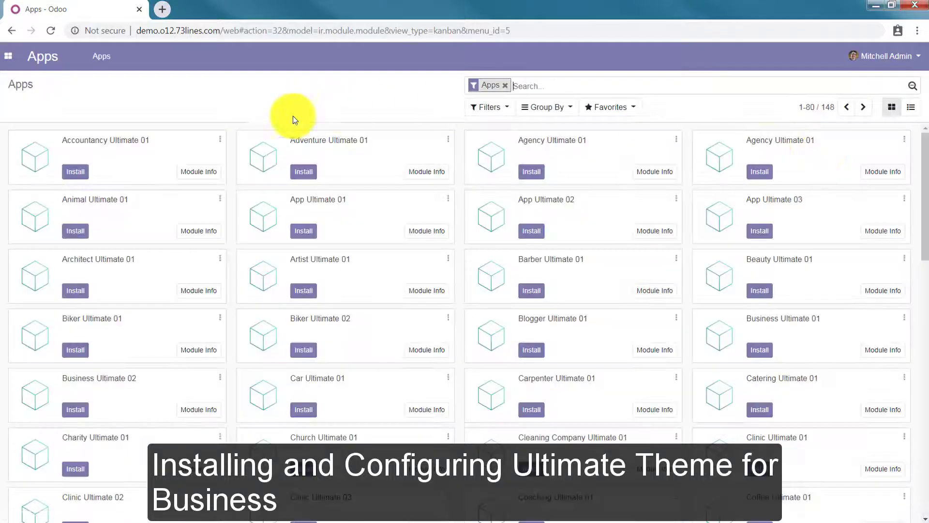
View the Settings dashboard, and return to the Apps list
click(8, 56)
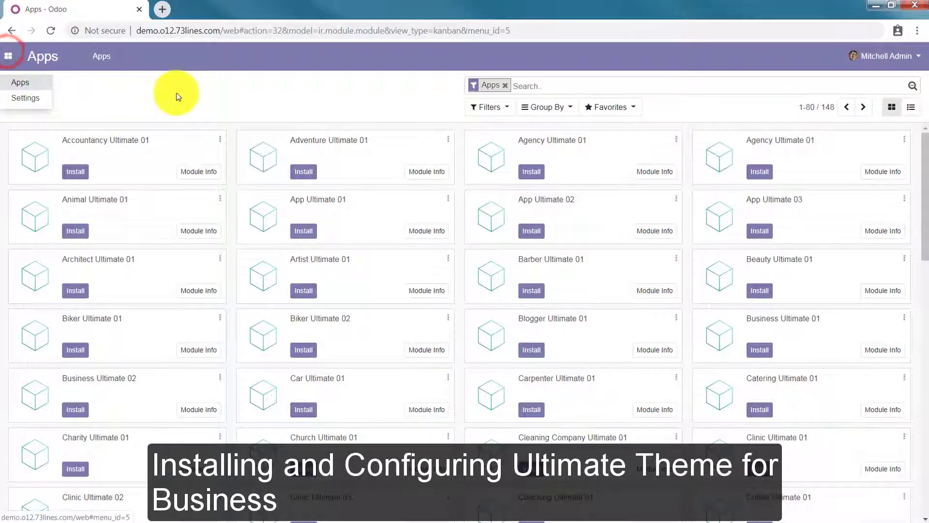
click(176, 92)
click(8, 55)
click(19, 100)
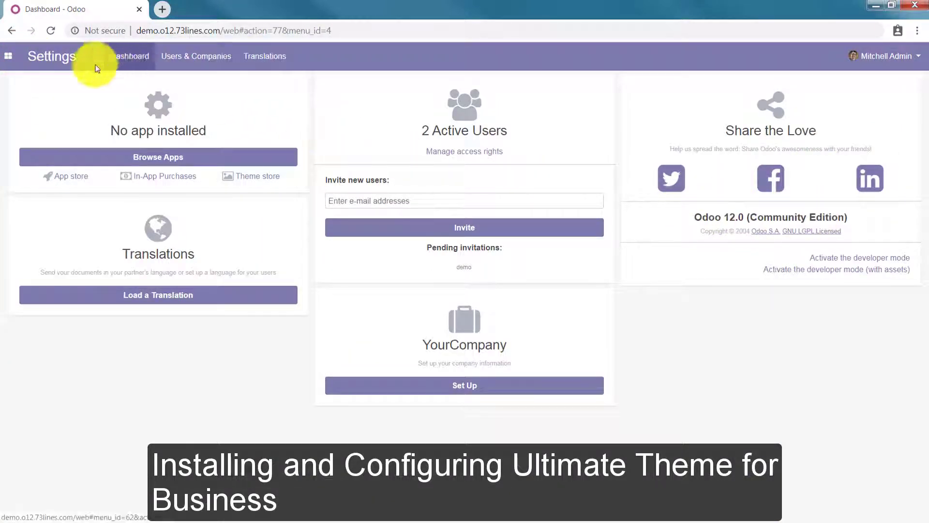
click(7, 54)
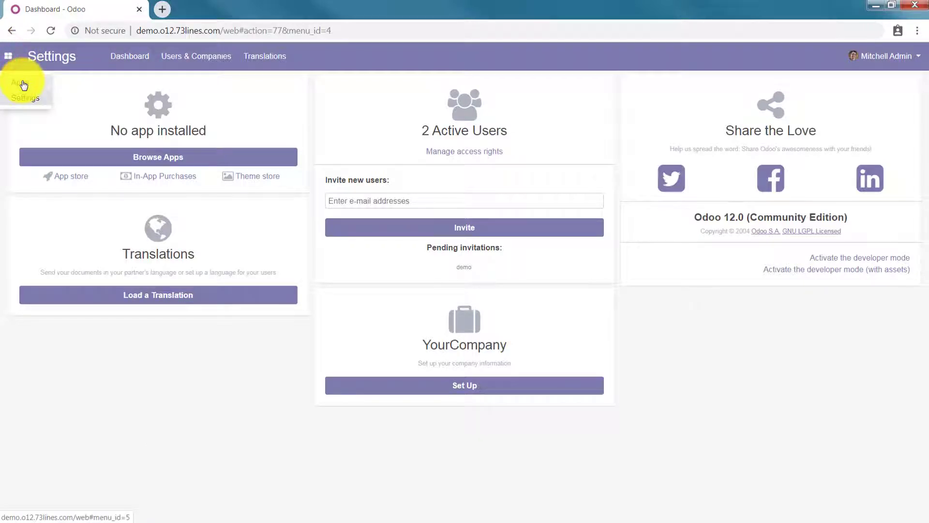
click(24, 85)
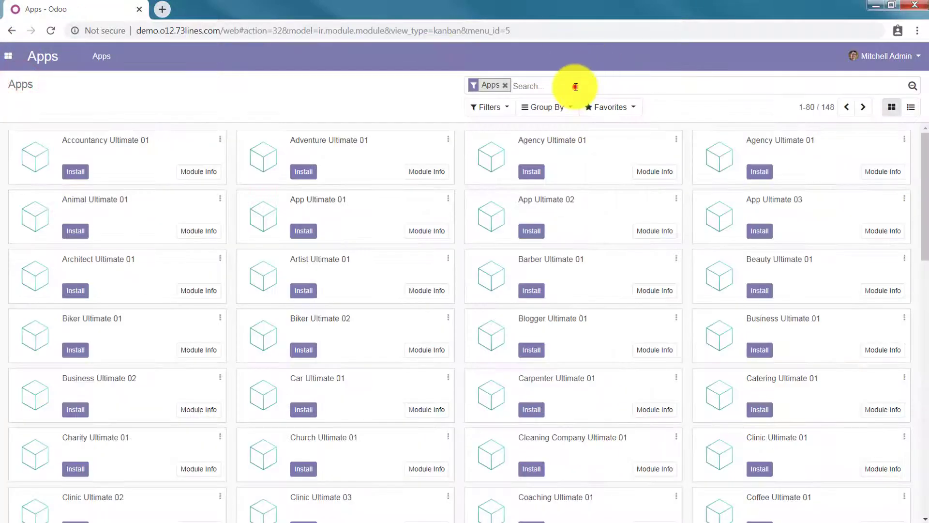
Search the apps for "website" and install the Website app
click(575, 87)
text(website)
key(Return)
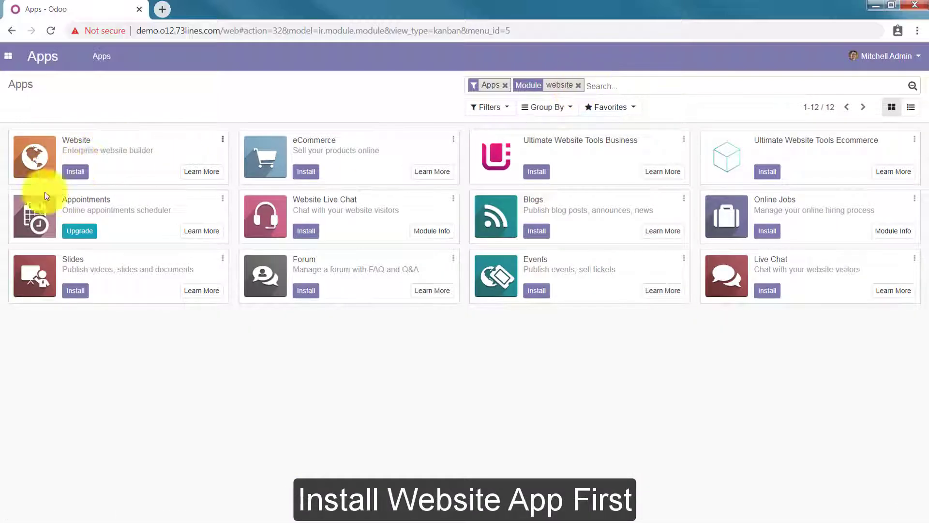
click(76, 175)
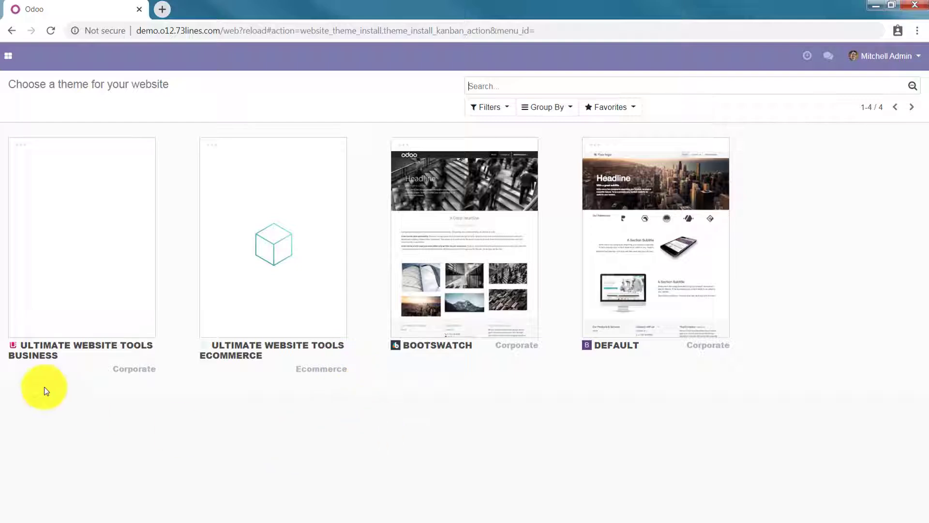
triple_click(53, 347)
click(242, 428)
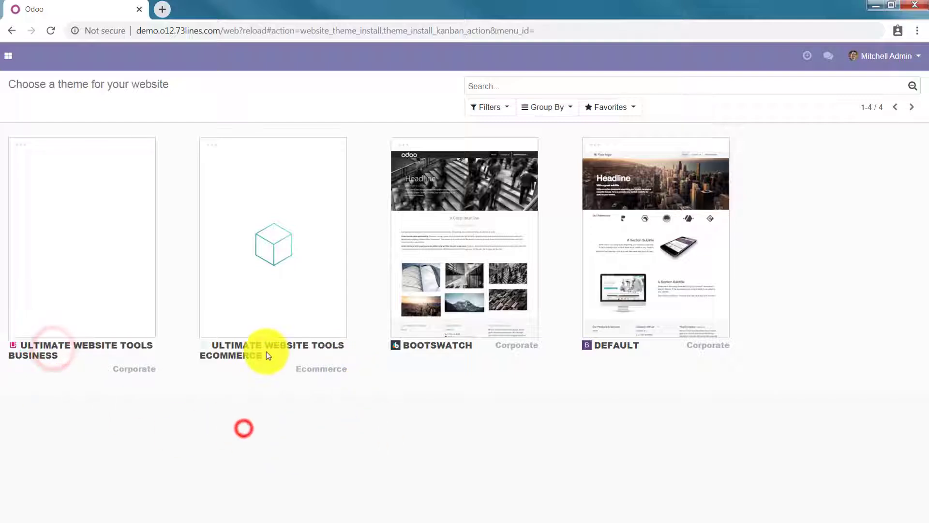
triple_click(257, 344)
click(294, 412)
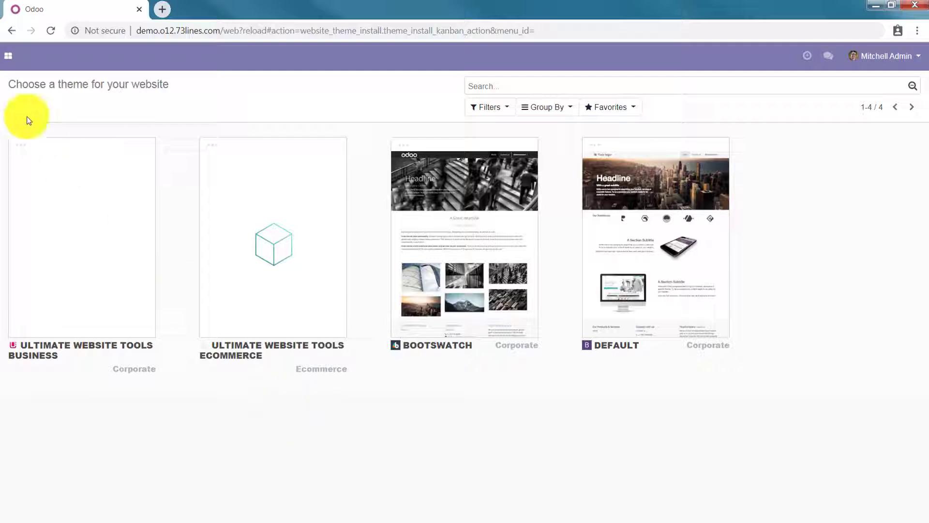
From the Website app's configuration settings, choose and install the Ultimate Website Tools Business theme for My Website
click(9, 56)
click(27, 96)
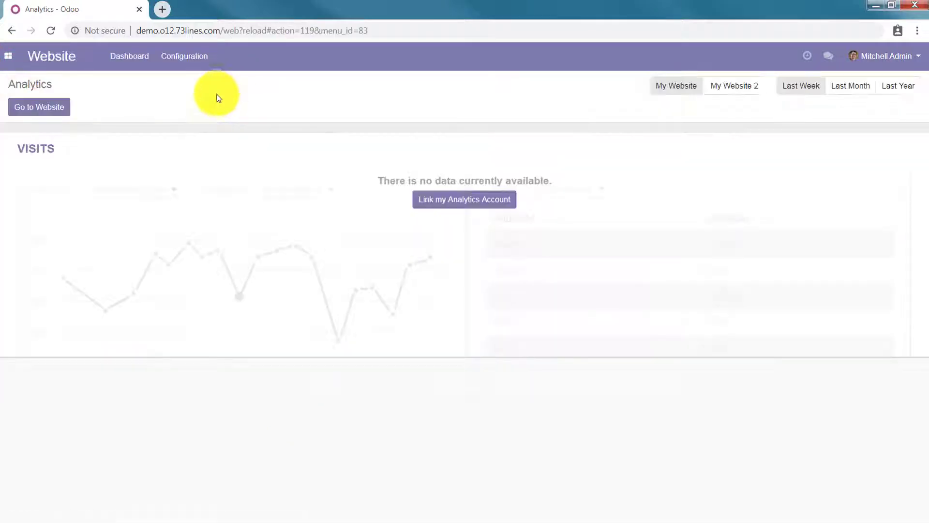
click(183, 57)
click(186, 82)
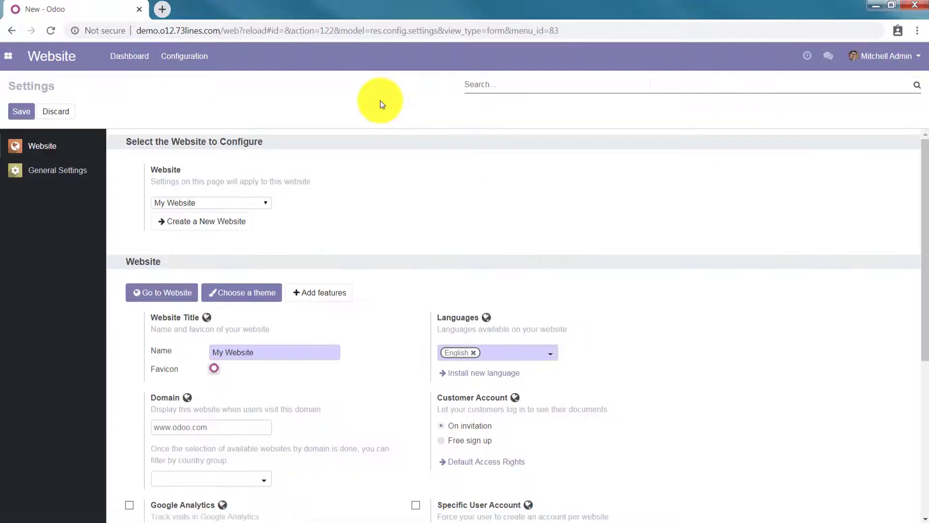
click(244, 293)
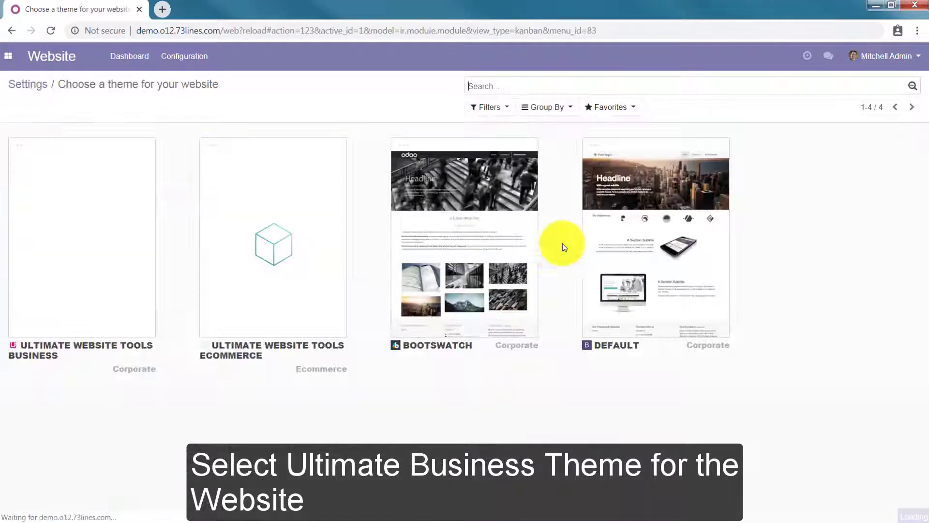
mouse_move(129, 251)
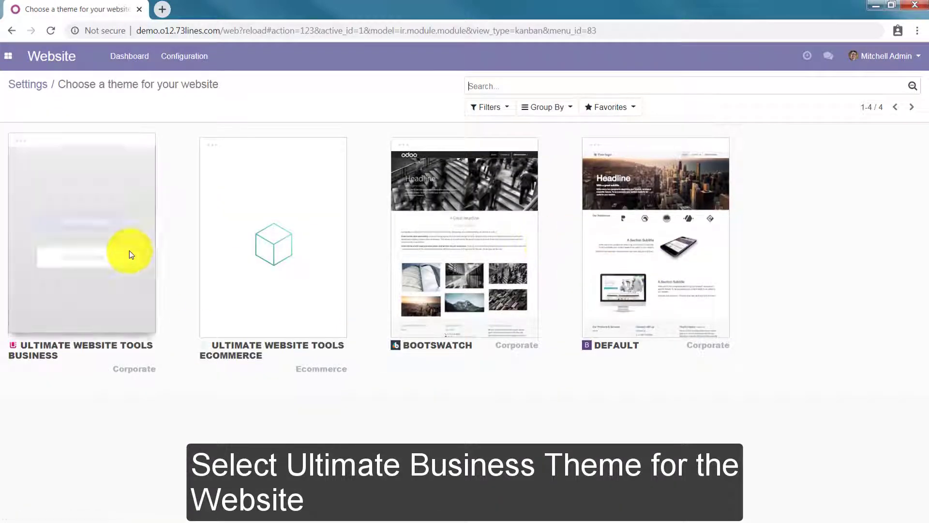
click(60, 224)
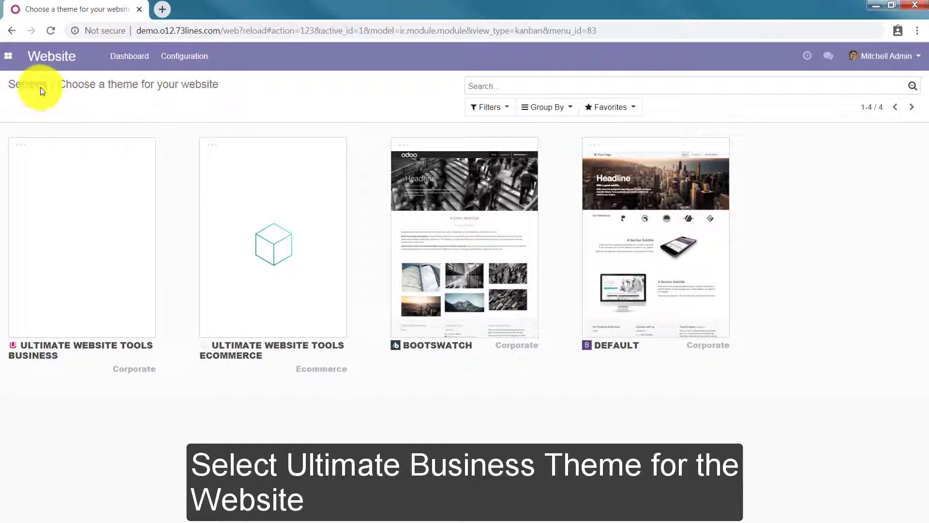
Go to the live website from the Website analytics dashboard and review its homepage down to the footer
click(116, 58)
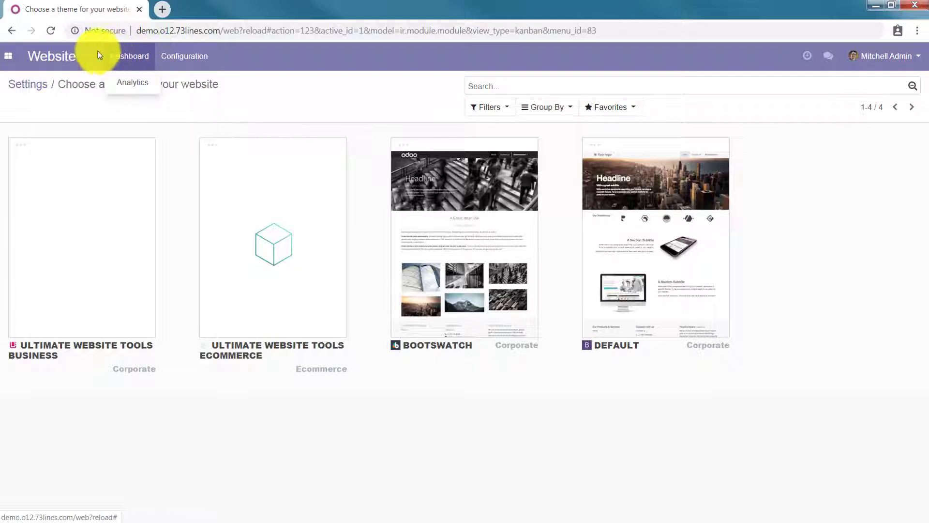
click(133, 83)
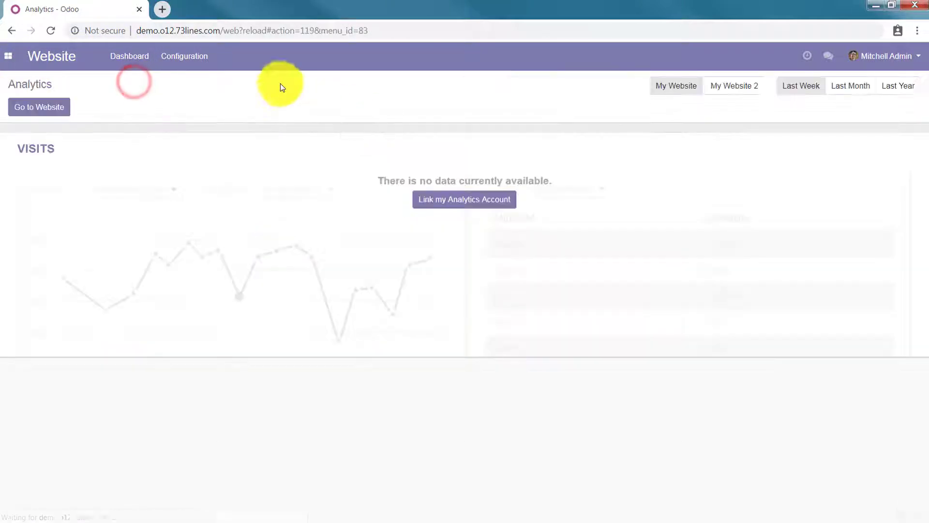
click(39, 107)
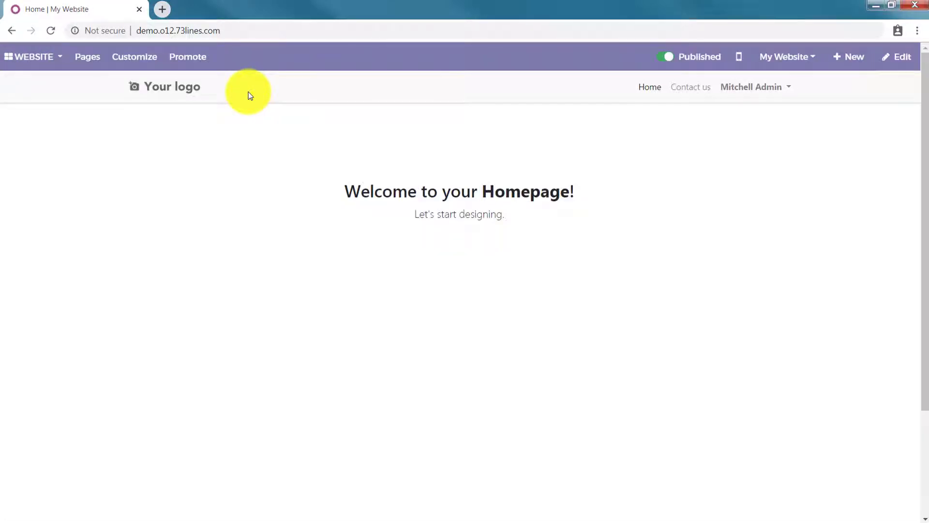
scroll(448, 160, down, 3)
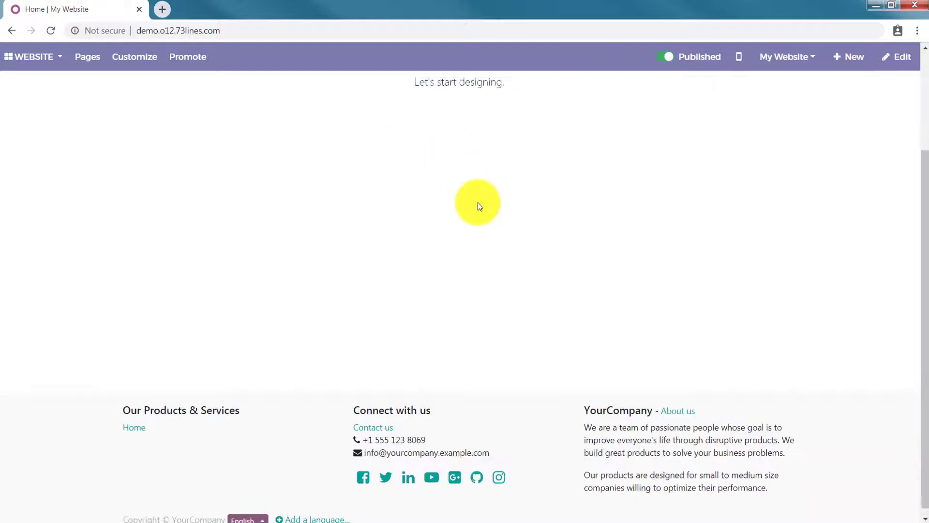
scroll(478, 202, up, 3)
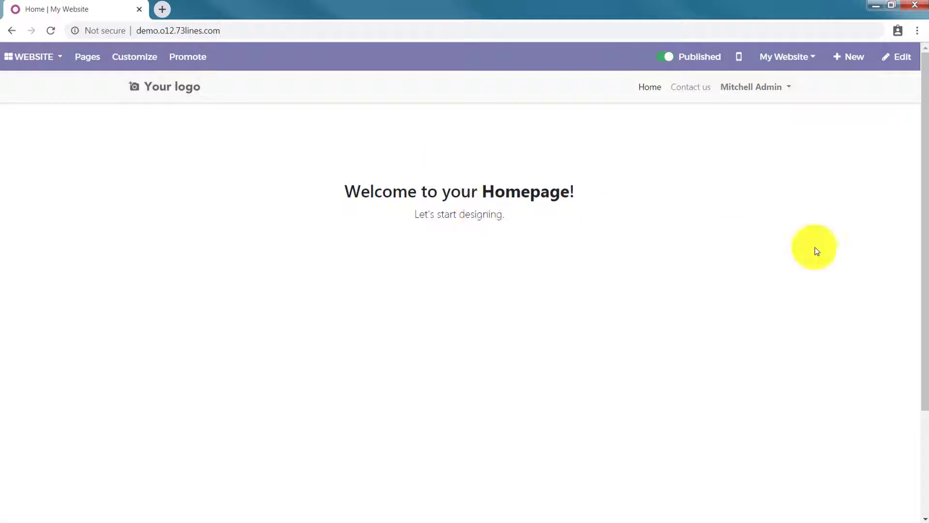
Open the homepage for editing and look through the available building blocks, from the mid headers down to the structure and feature blocks
click(897, 64)
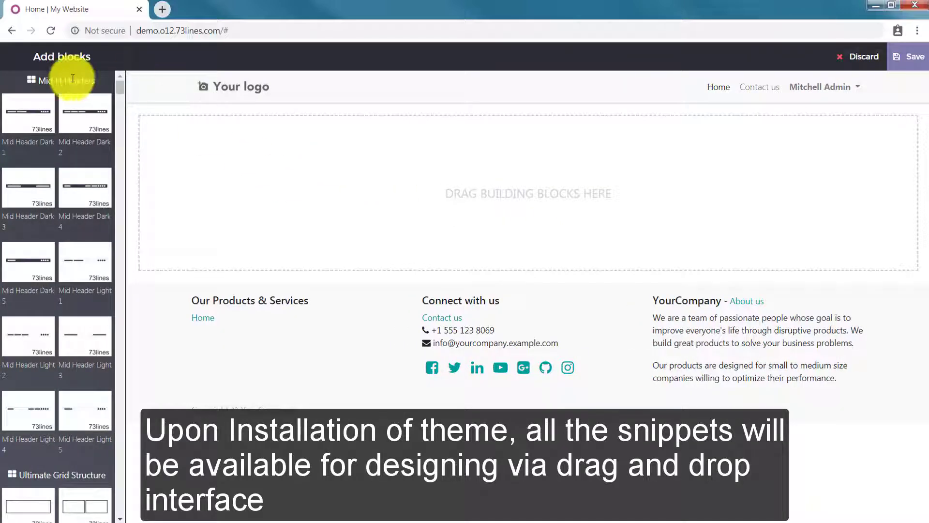
scroll(83, 143, down, 6)
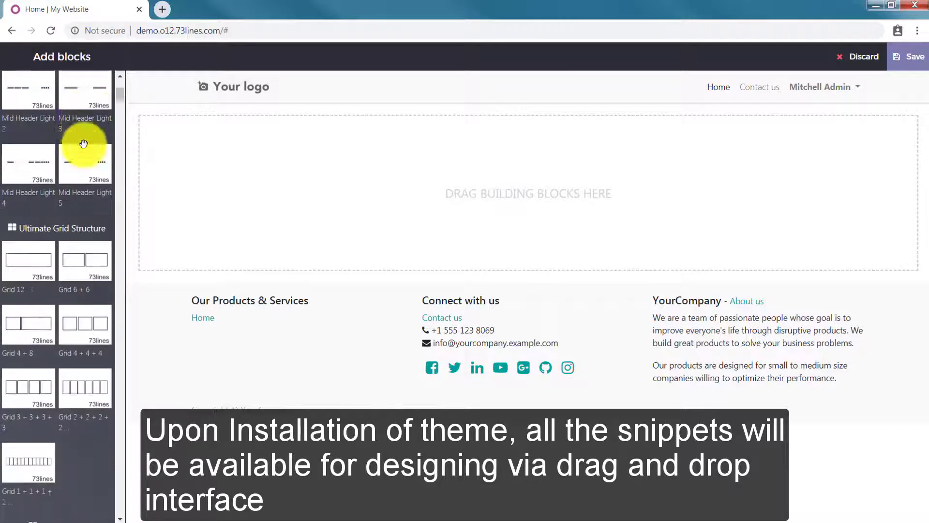
scroll(94, 176, down, 5)
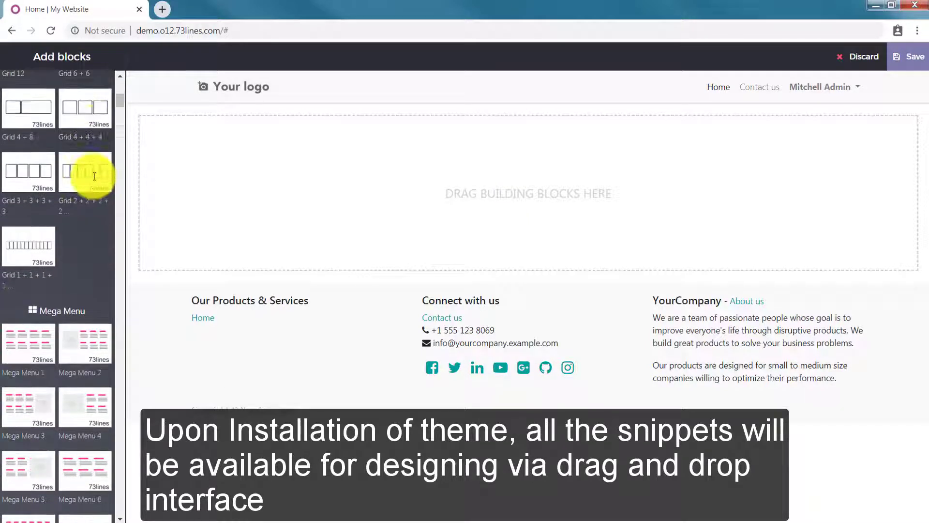
scroll(79, 184, down, 8)
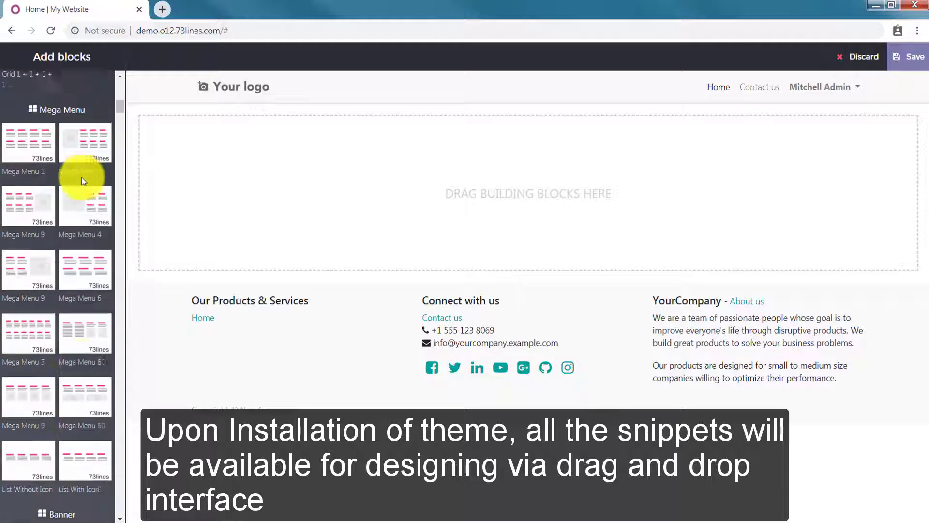
scroll(68, 204, down, 10)
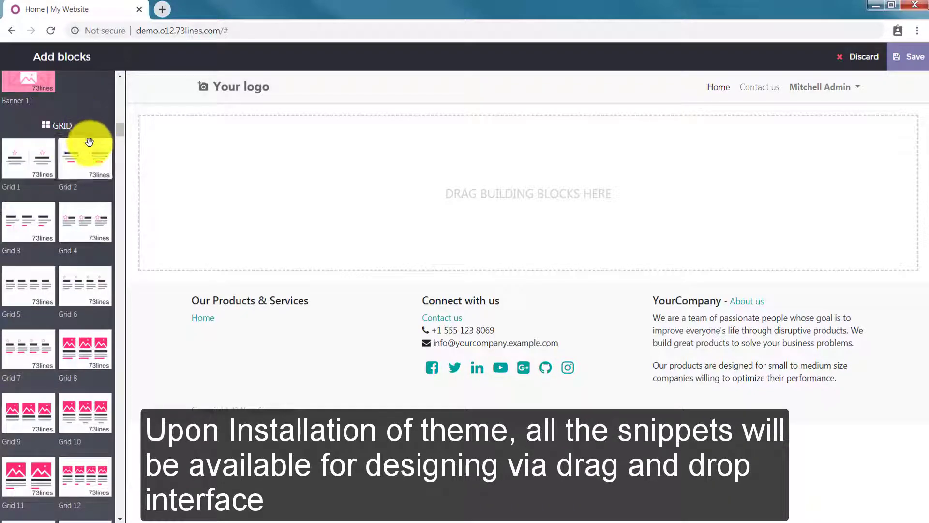
scroll(90, 143, down, 10)
scroll(90, 143, down, 10)
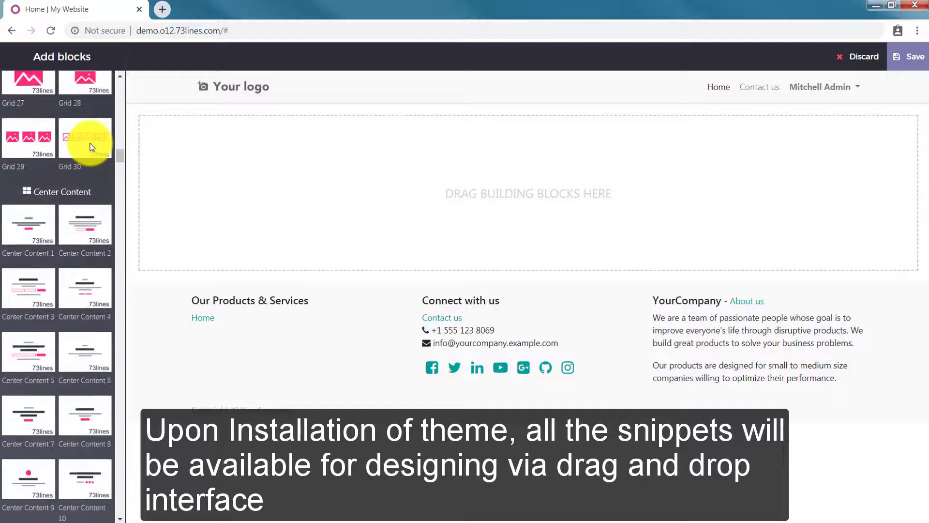
scroll(85, 143, down, 10)
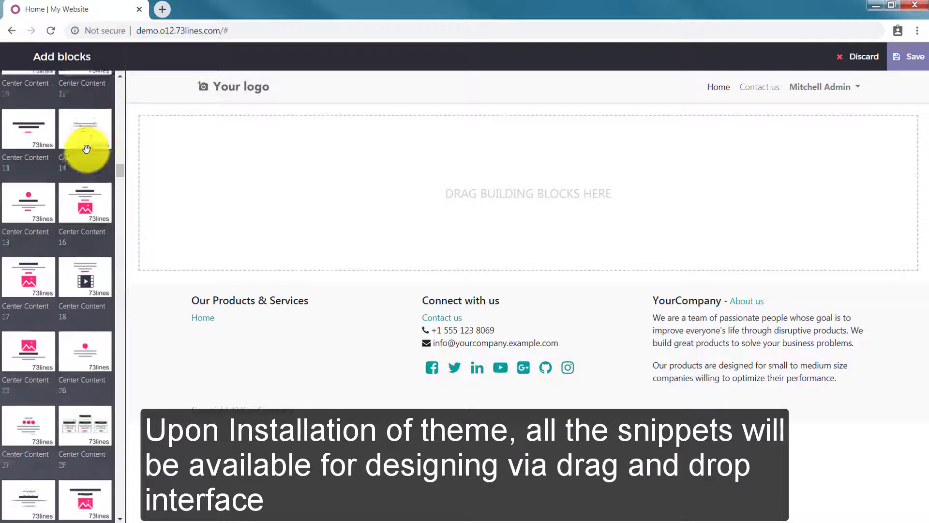
scroll(122, 179, down, 10)
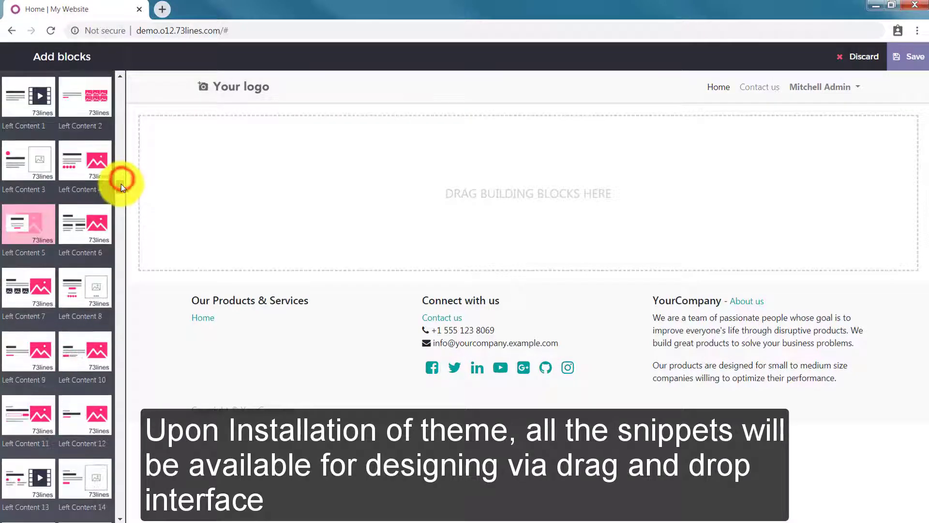
drag(120, 210, 117, 273)
scroll(114, 211, down, 9)
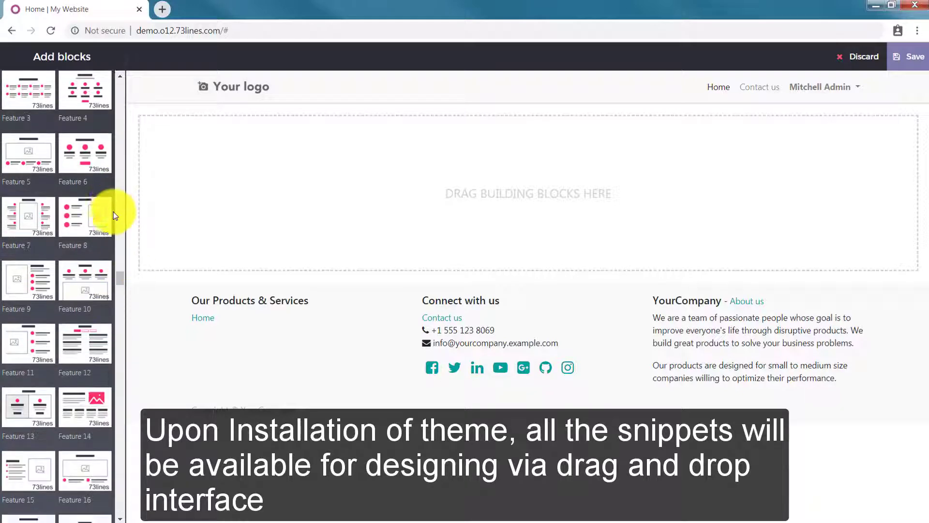
scroll(114, 211, down, 8)
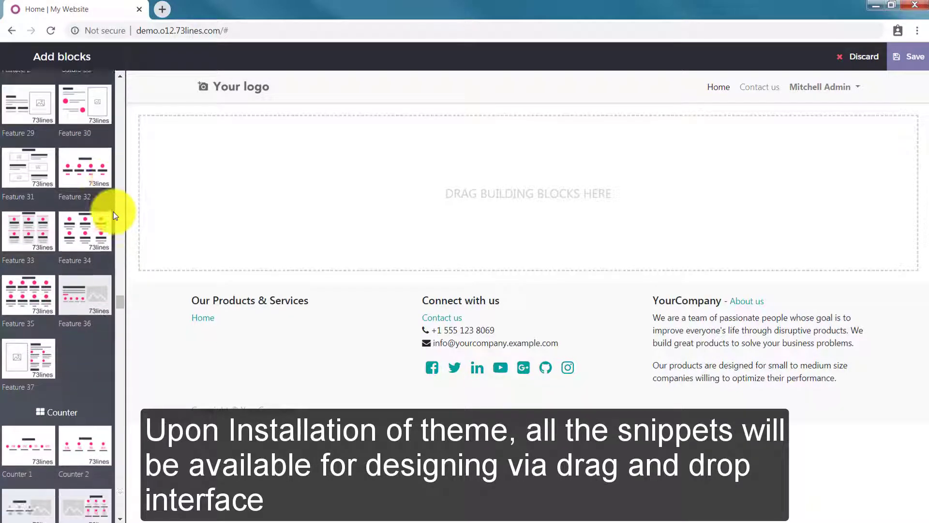
scroll(113, 211, down, 10)
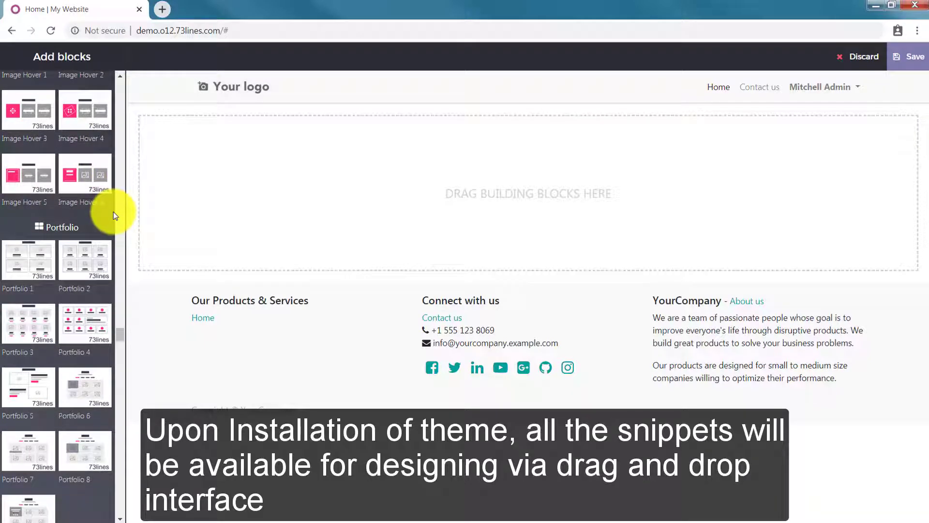
scroll(113, 211, down, 10)
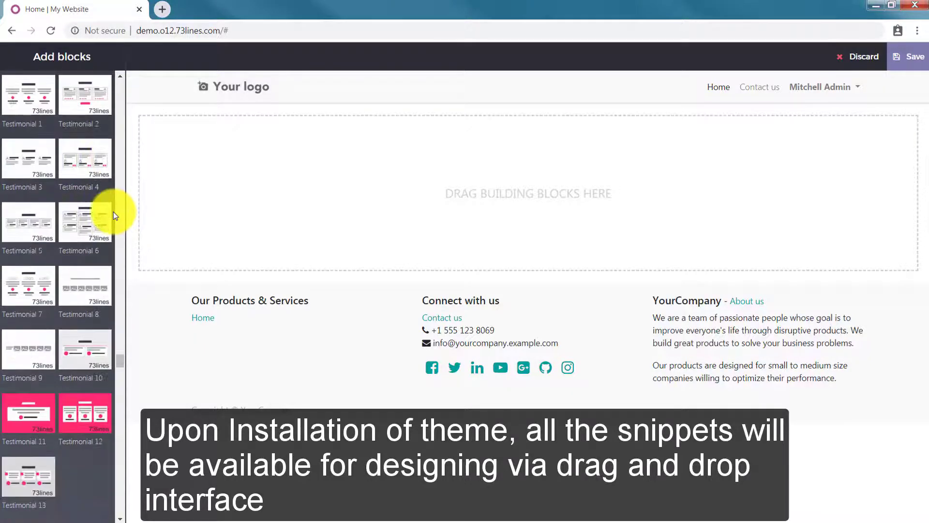
scroll(114, 211, down, 5)
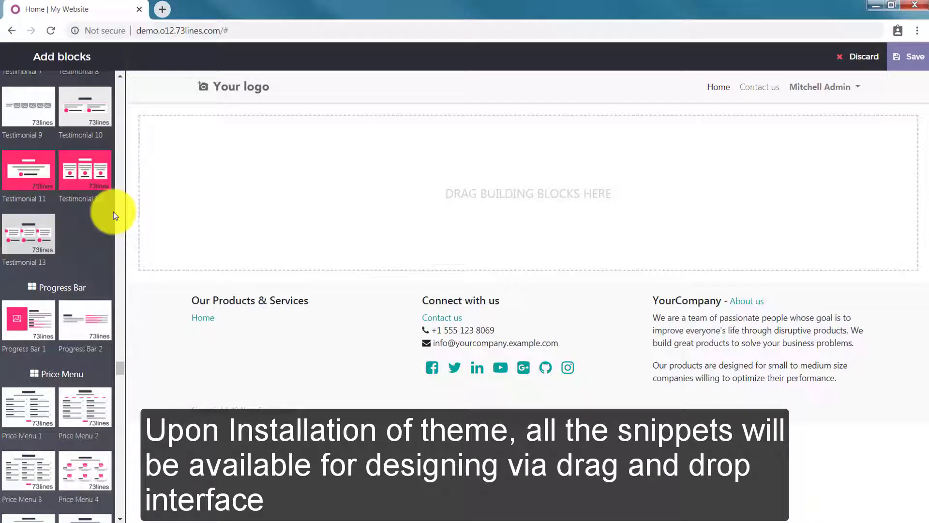
scroll(114, 211, down, 12)
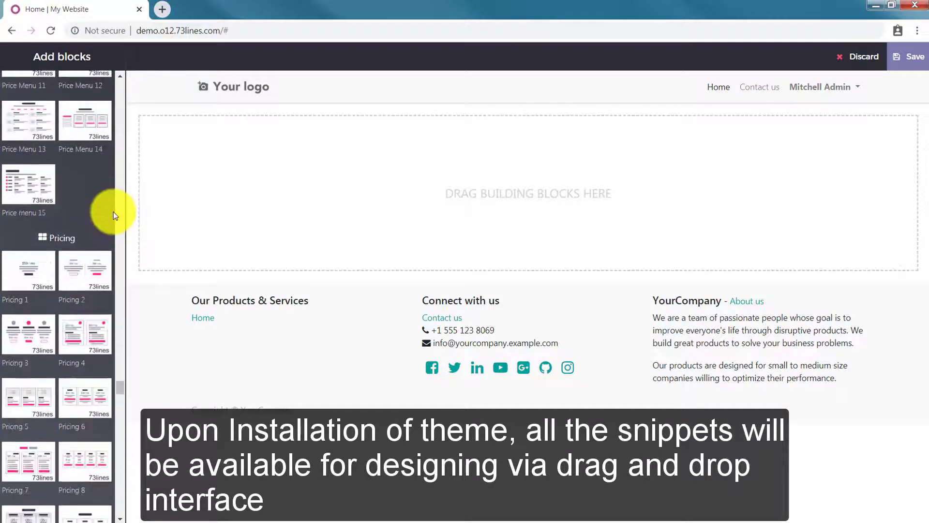
scroll(114, 211, down, 12)
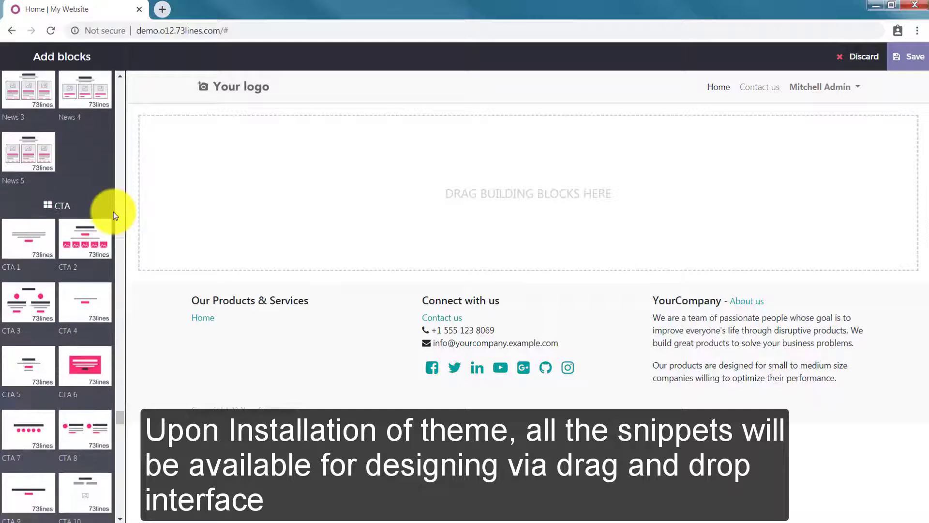
scroll(113, 211, down, 12)
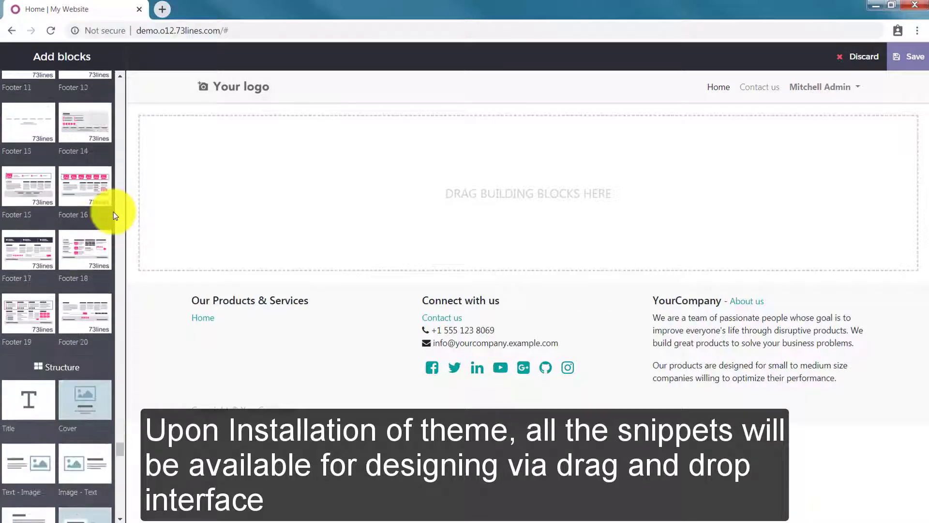
scroll(113, 211, down, 12)
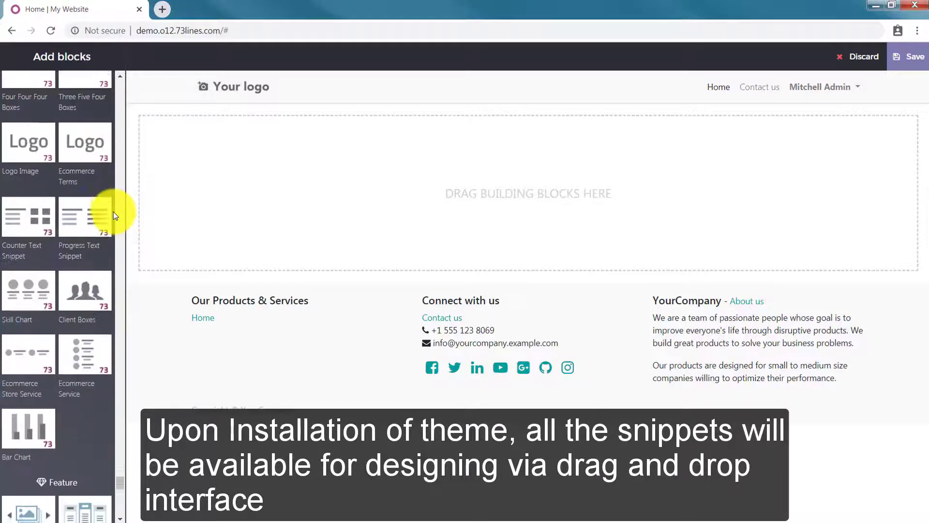
Look through the remaining building blocks down to the button and other inner content elements, and discard the homepage edit
scroll(114, 211, down, 10)
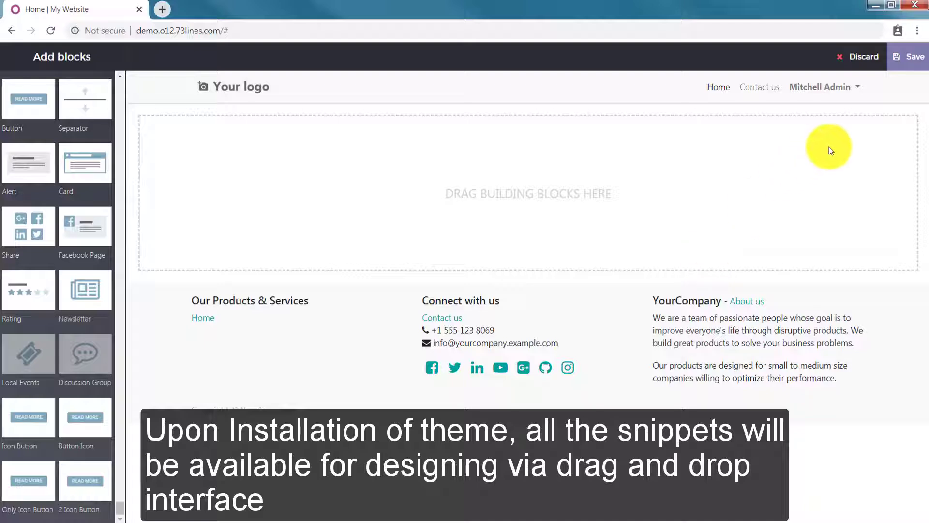
click(868, 60)
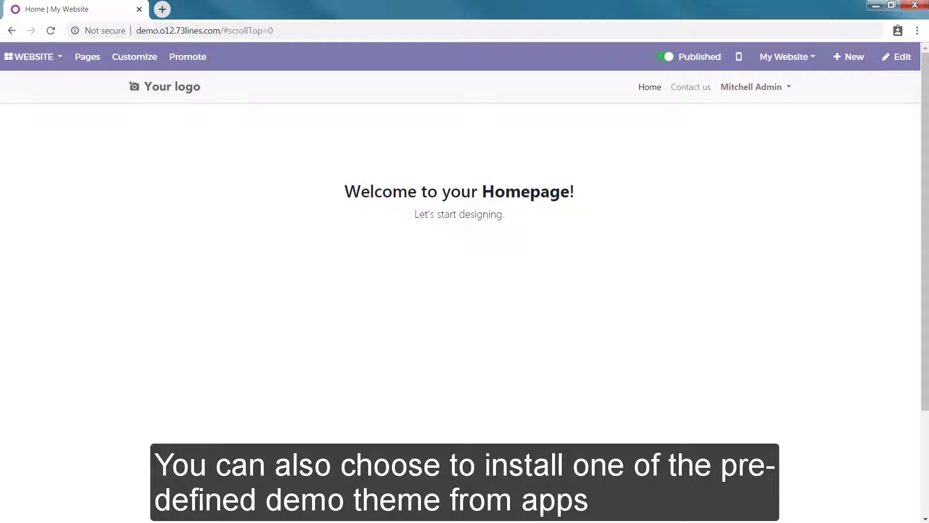
Open the module information of Agency Ultimate 02 in the apps list and review its theme configuration parameters
click(32, 56)
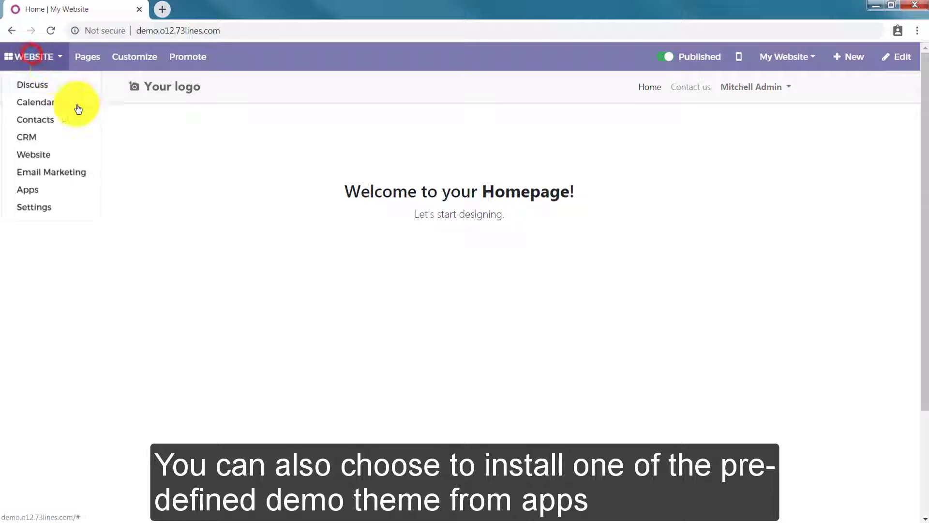
click(23, 194)
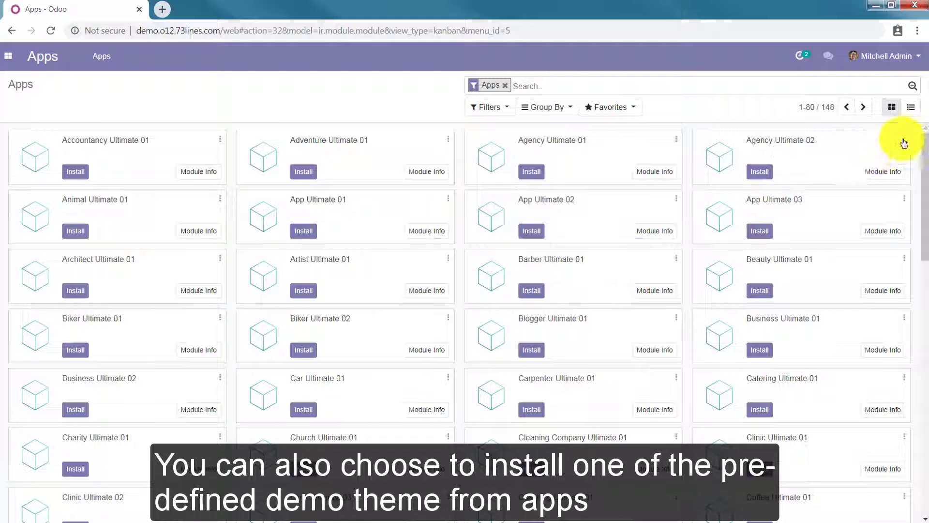
click(887, 177)
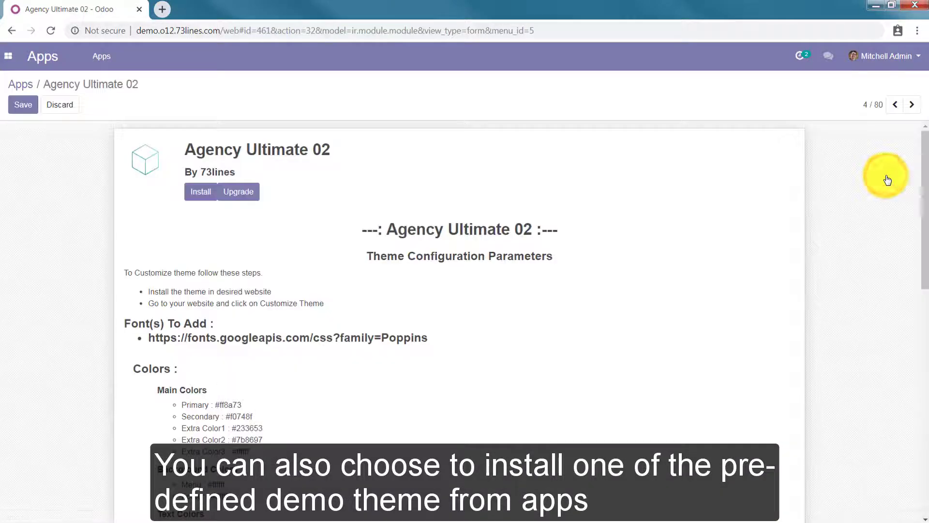
scroll(360, 286, down, 1)
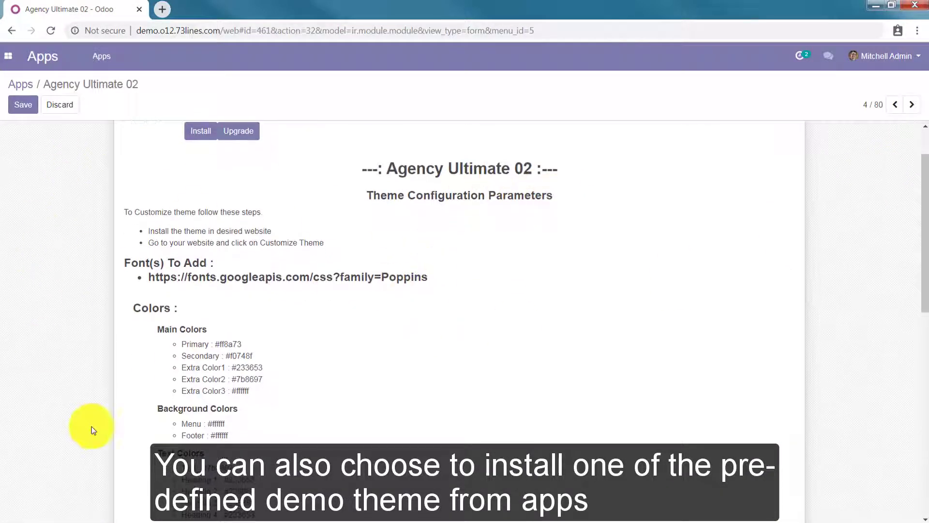
scroll(411, 316, down, 4)
scroll(411, 320, up, 5)
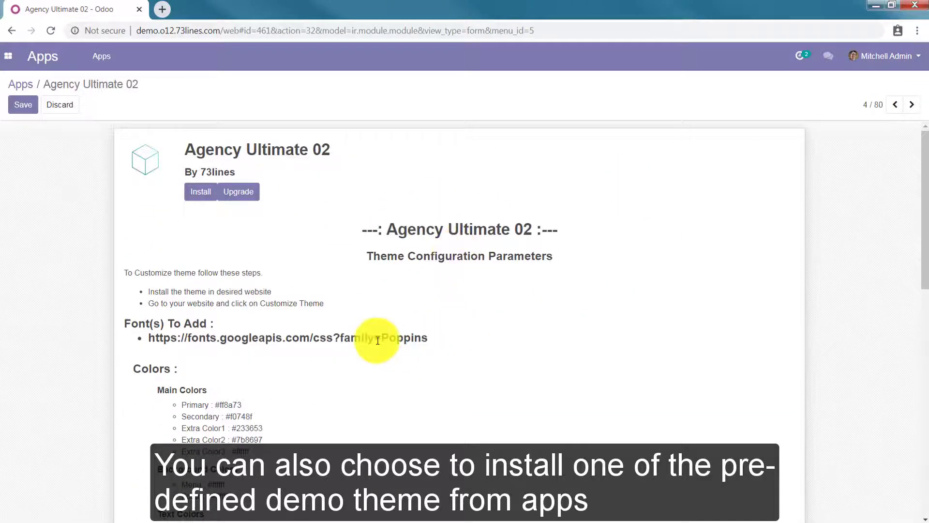
Install the Agency Ultimate 02 theme and open the homepage for editing to check its theme-specific blocks
click(203, 195)
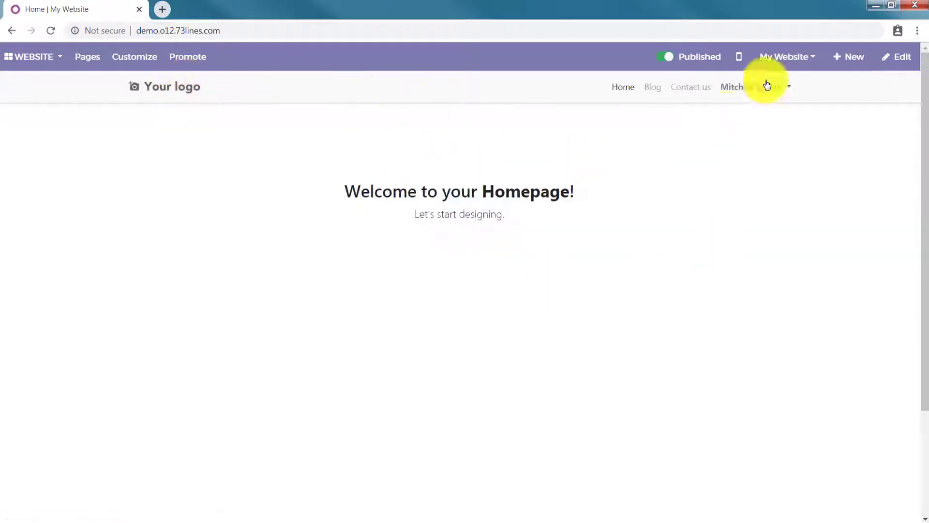
click(909, 55)
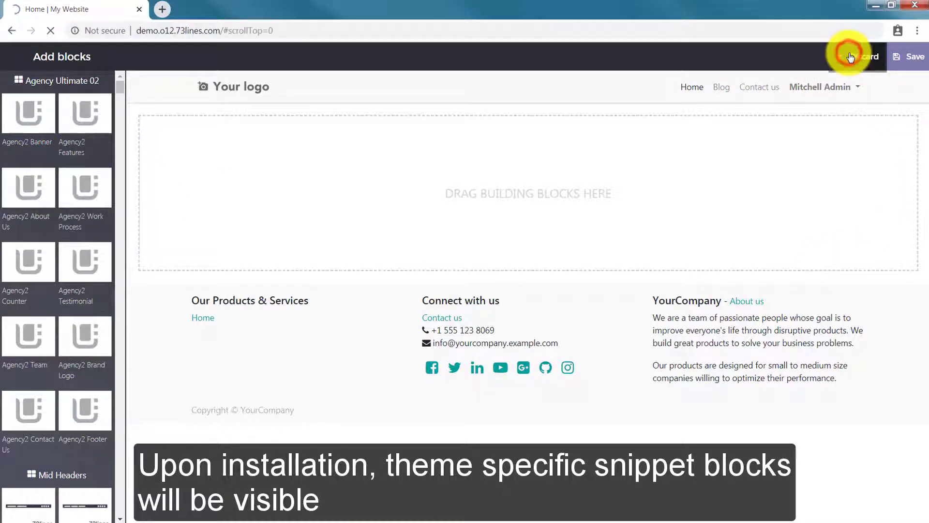
Open the theme's demo site agency_ultimate_02.o12.73lines.com in a new browser tab
click(160, 7)
text(age)
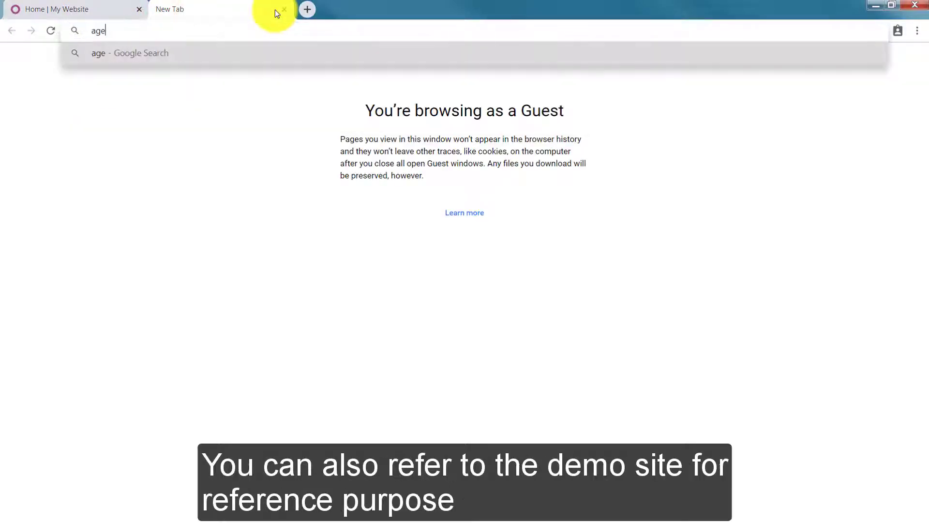
text(ncy_u)
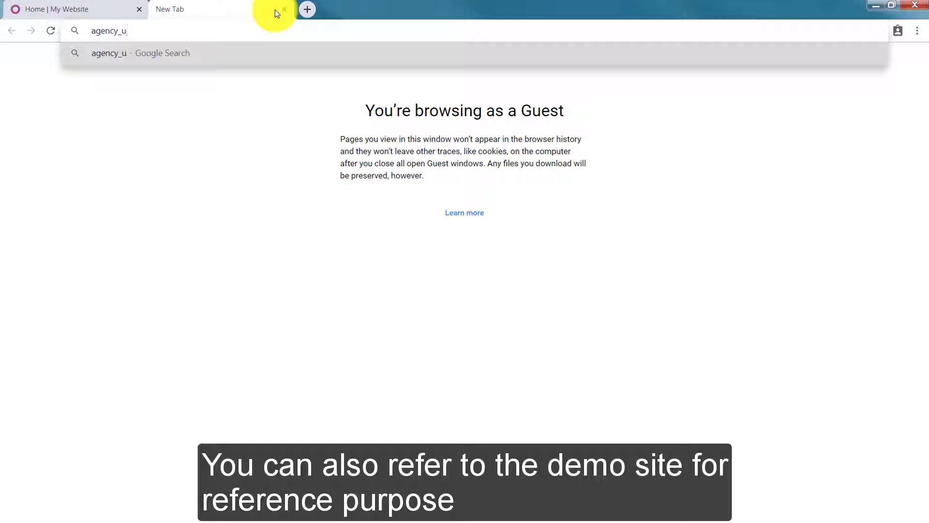
text(ltimate_02)
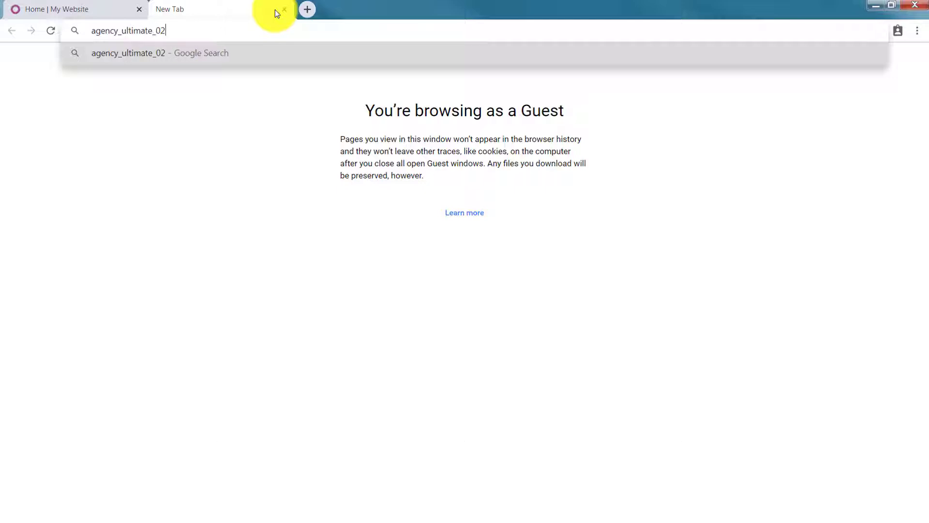
text(.o12.73li)
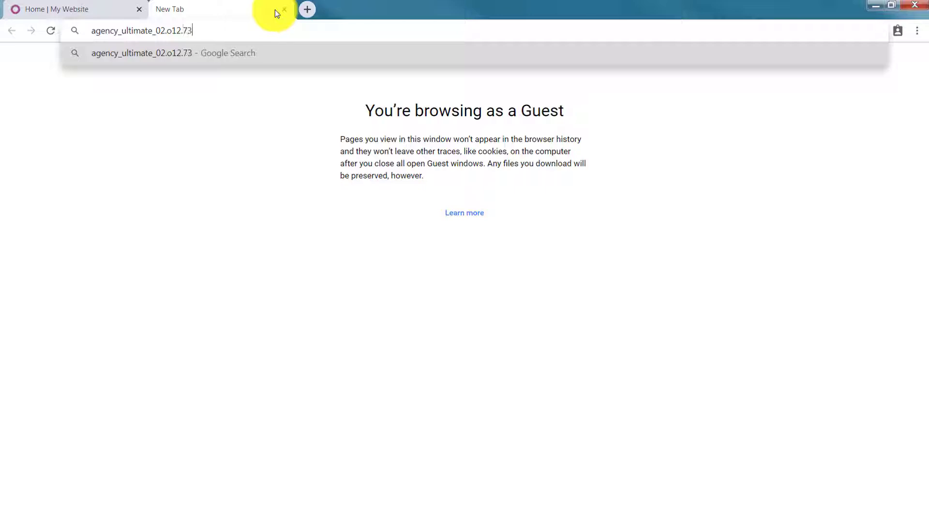
text(nes.com)
key(Return)
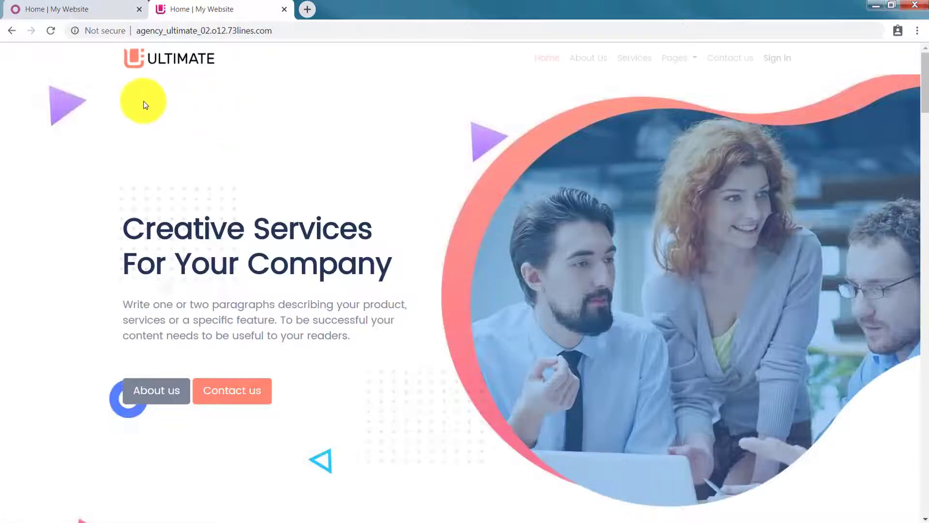
Review the demo site's homepage sections from the banner down to the footer, and return to its start
scroll(819, 148, down, 20)
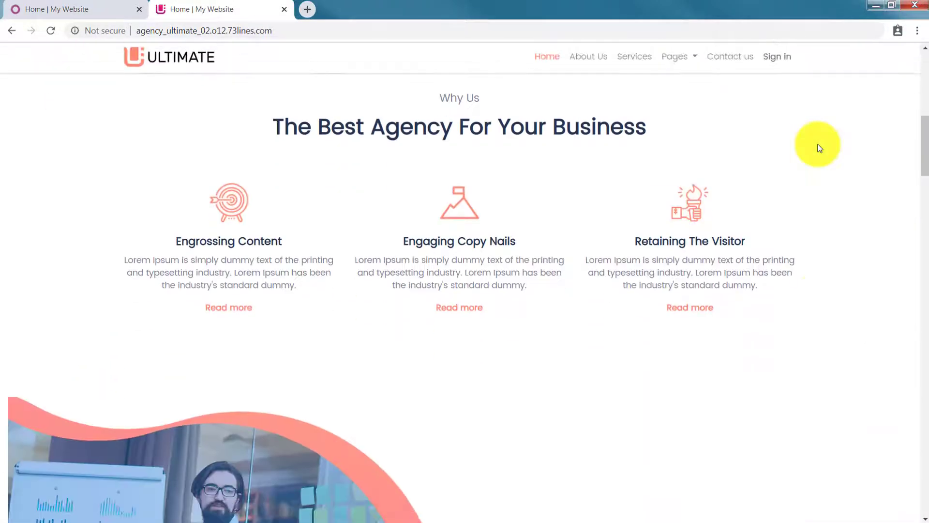
scroll(819, 148, down, 20)
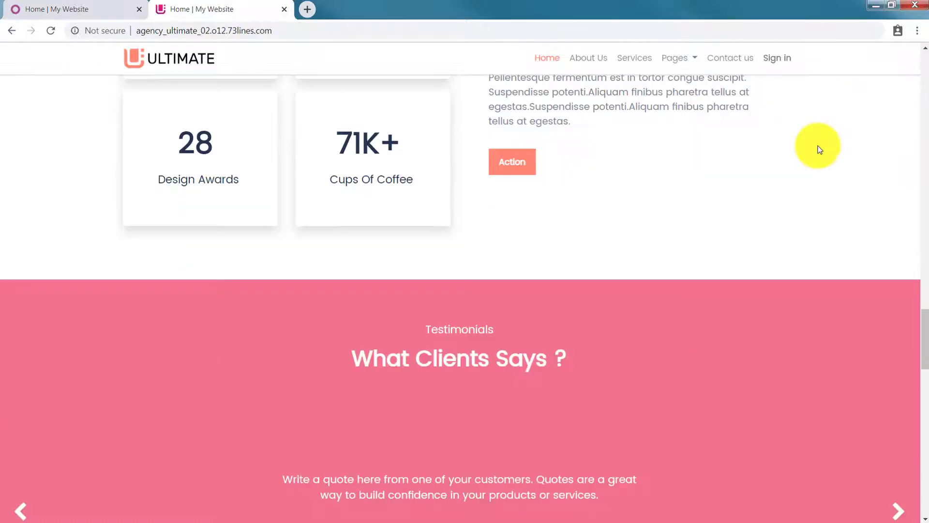
scroll(819, 149, down, 5)
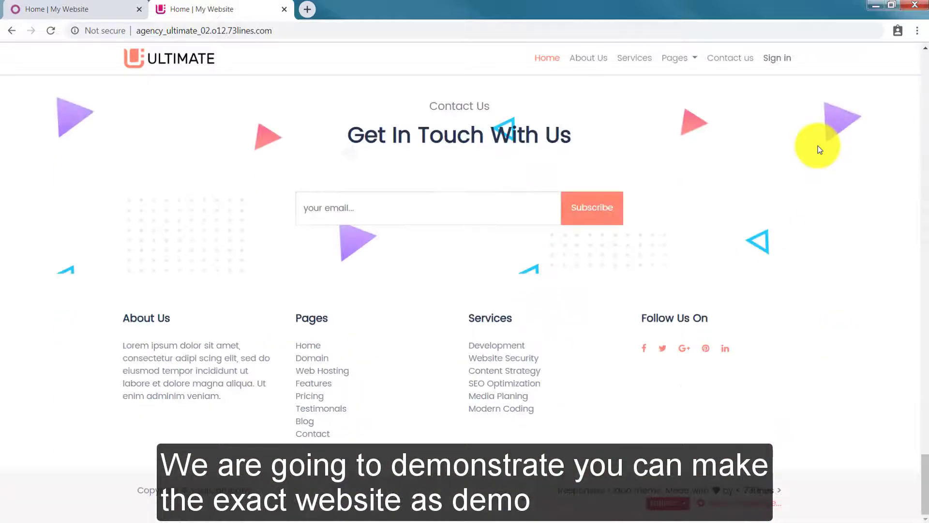
scroll(819, 149, up, 20)
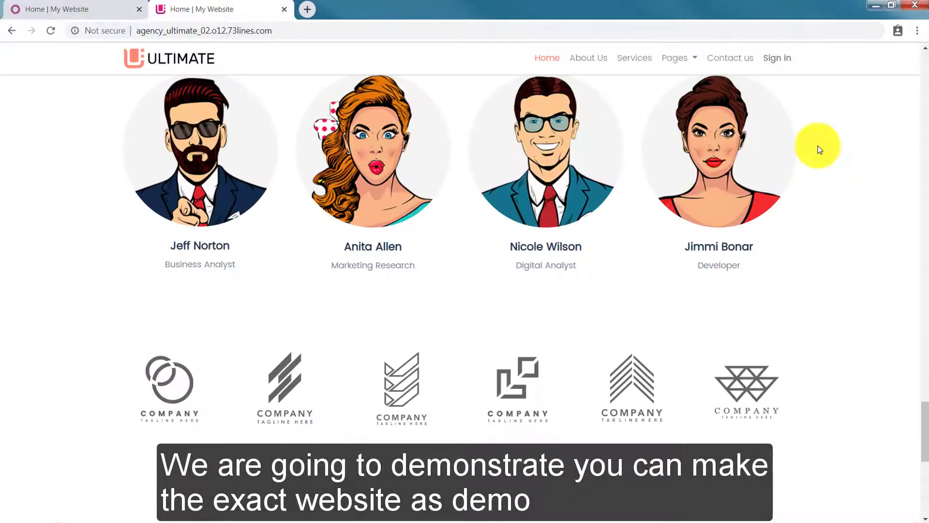
scroll(818, 146, up, 10)
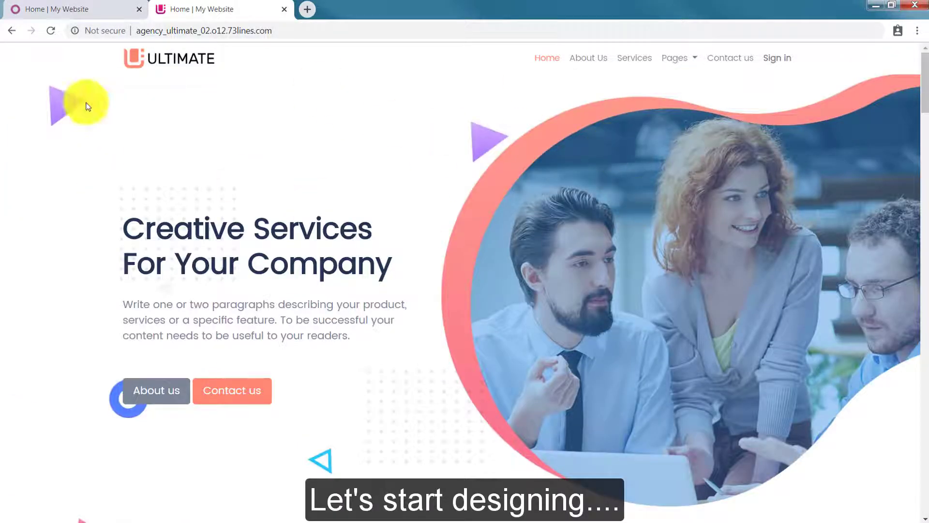
Return to My Website, open the homepage for editing and add the Agency2 Banner block to the empty page
click(92, 8)
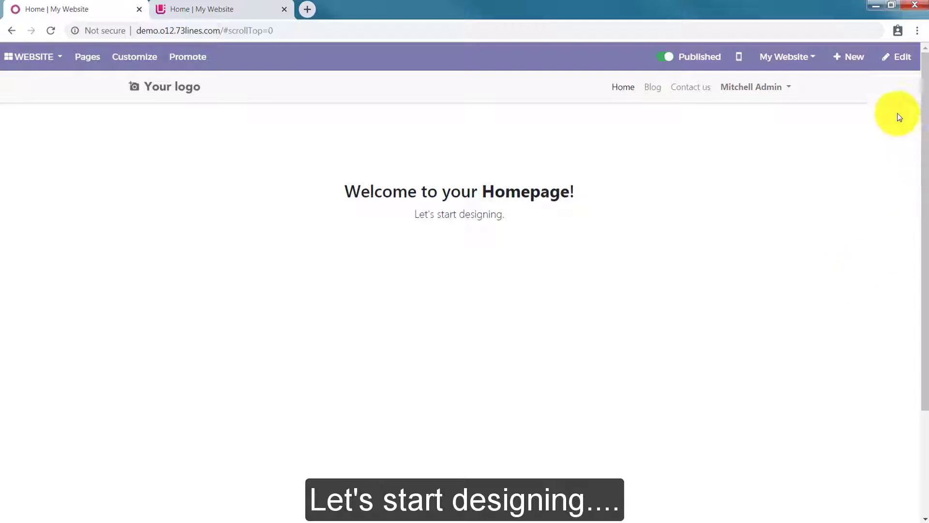
click(896, 68)
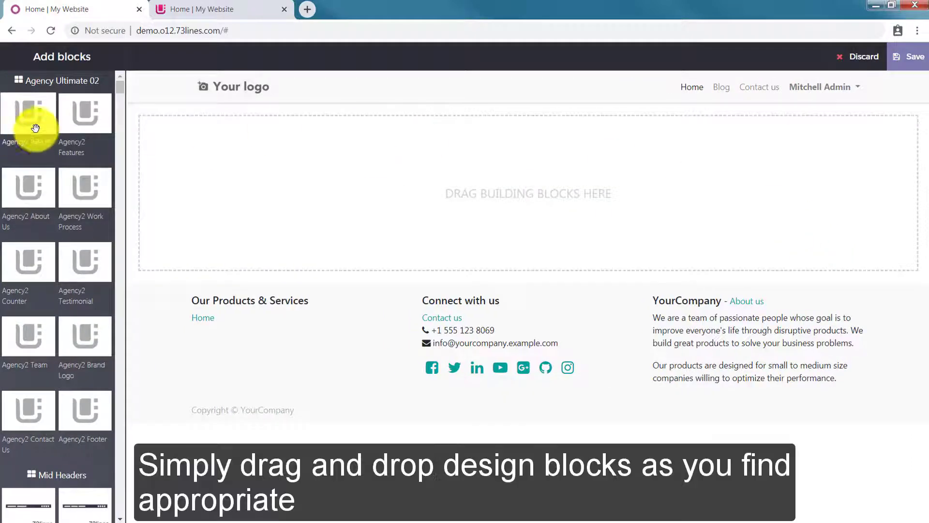
drag(25, 118, 317, 150)
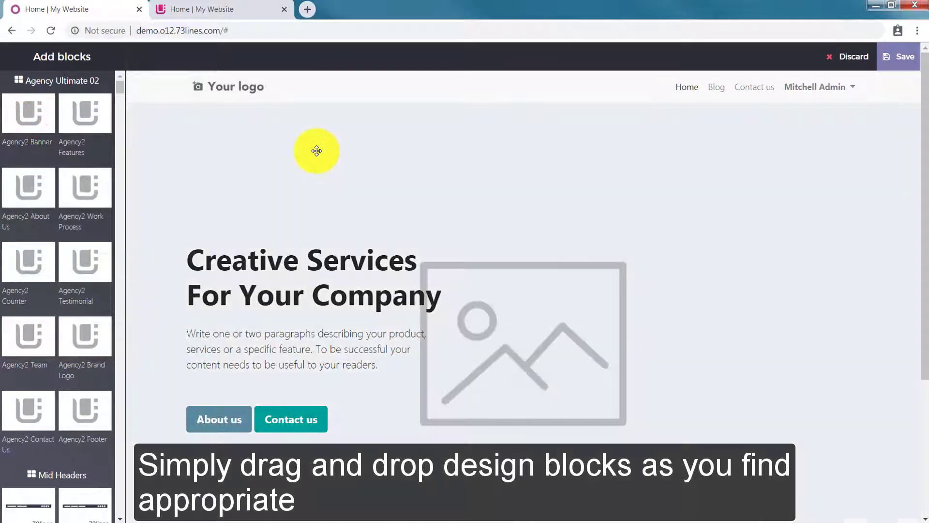
scroll(455, 251, down, 4)
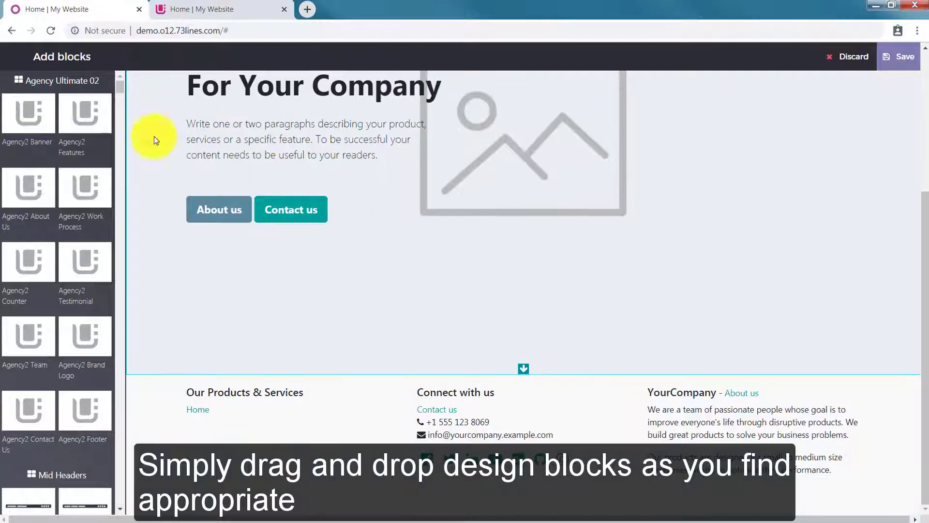
Check which section follows the banner on the demo site and add the Agency2 Features block below the homepage banner
click(178, 10)
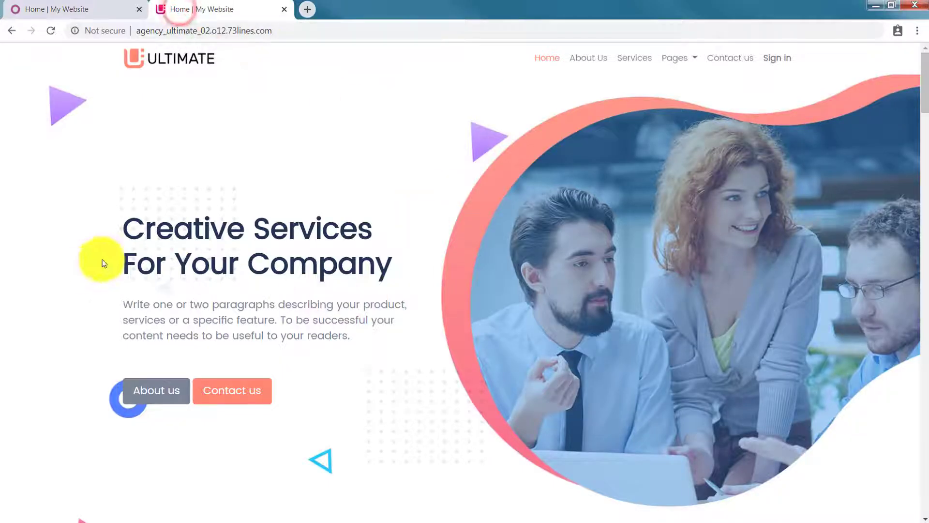
scroll(492, 243, down, 8)
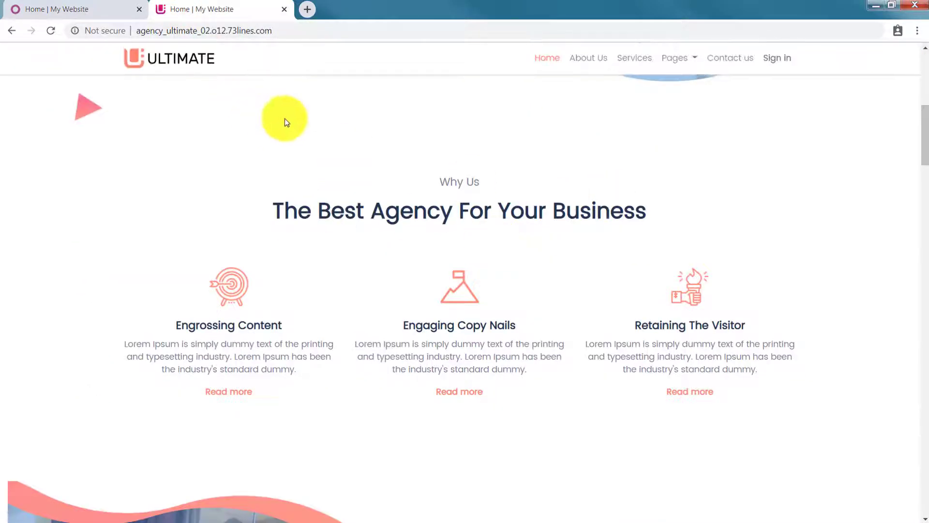
click(99, 9)
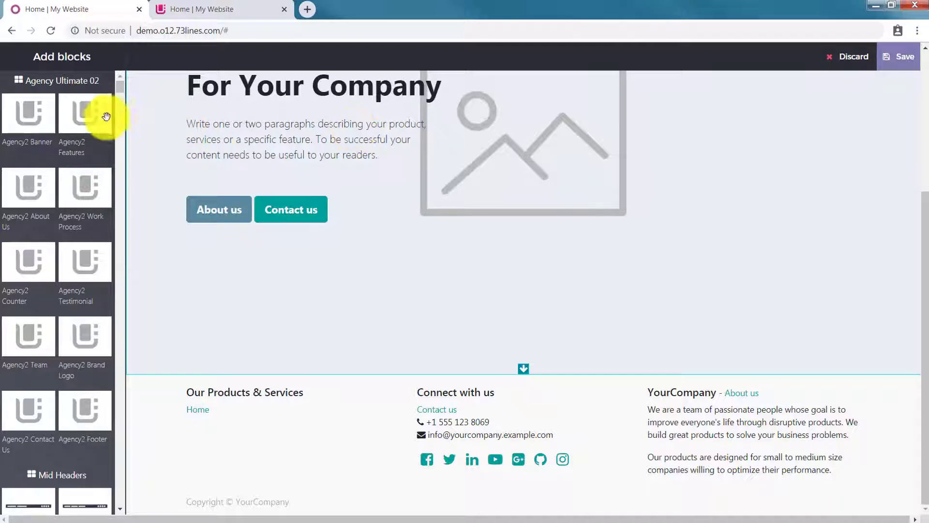
drag(89, 114, 373, 349)
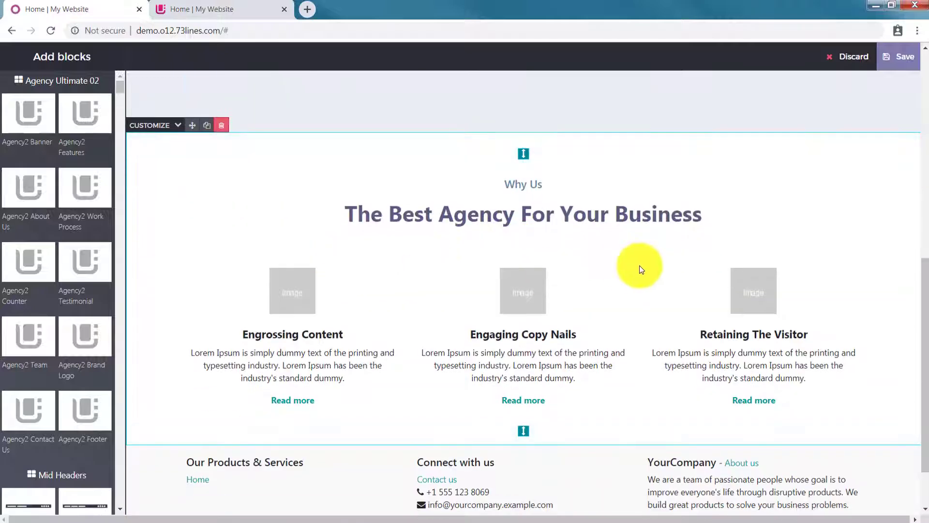
Add the Agency2 About Us, Work Process, Counter and Testimonial blocks in that order below the features section
scroll(642, 267, down, 2)
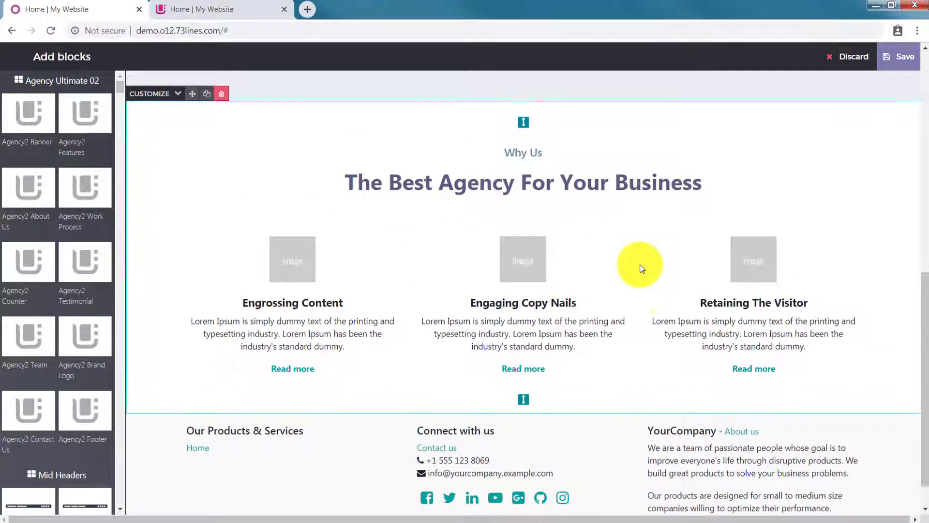
drag(35, 192, 411, 338)
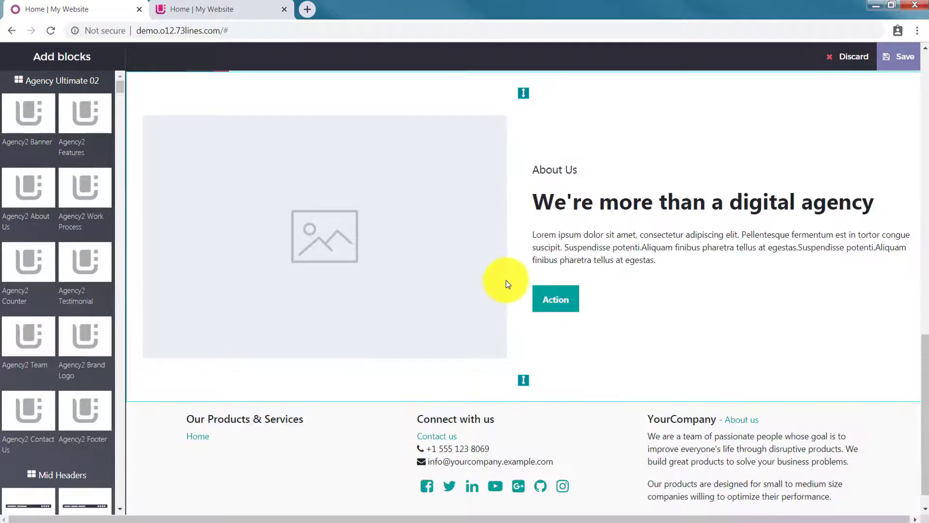
drag(78, 187, 378, 364)
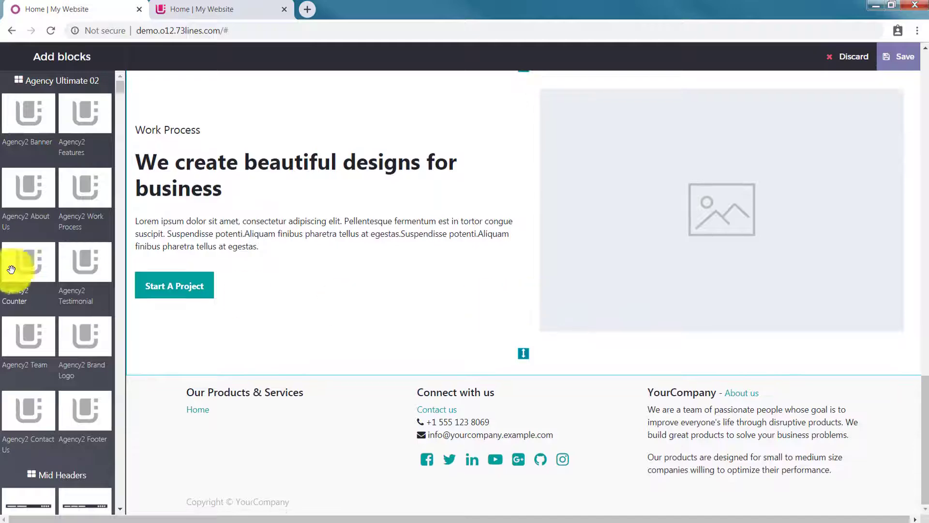
drag(21, 256, 387, 346)
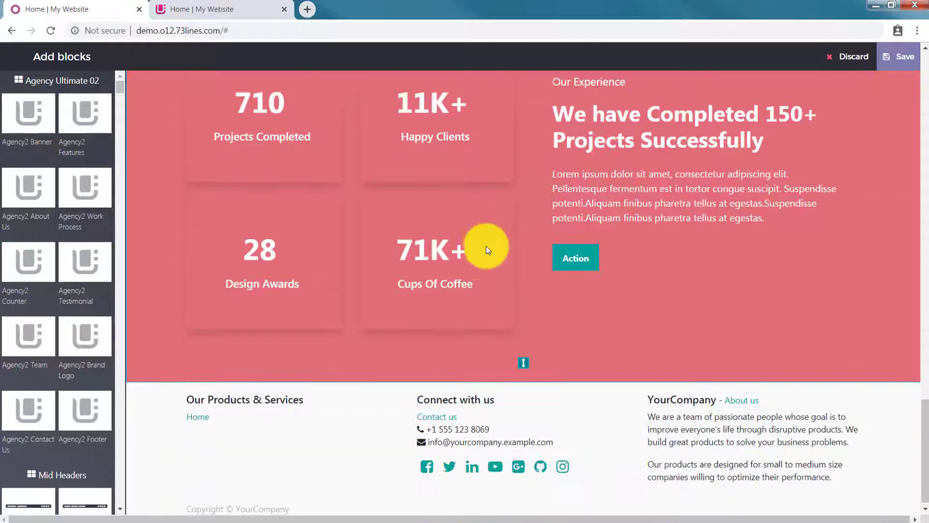
drag(80, 258, 332, 337)
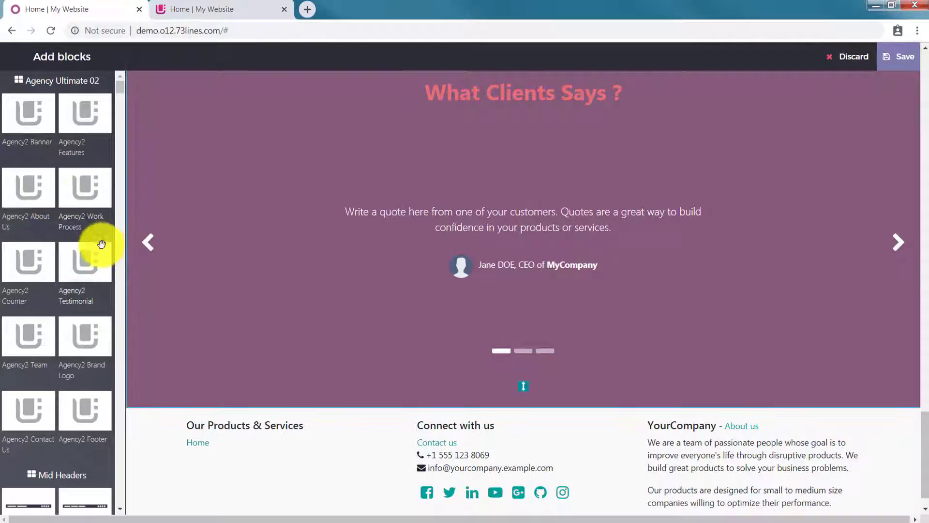
Add the Agency2 Team, Brand Logo and Contact Us blocks below the testimonials, accept the preselected newsletter and save the homepage
drag(24, 332, 401, 336)
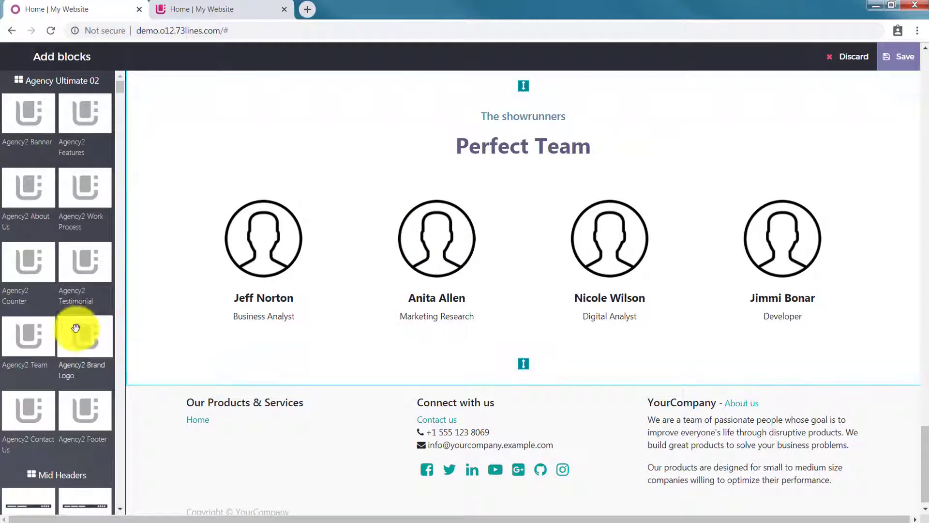
drag(77, 331, 389, 387)
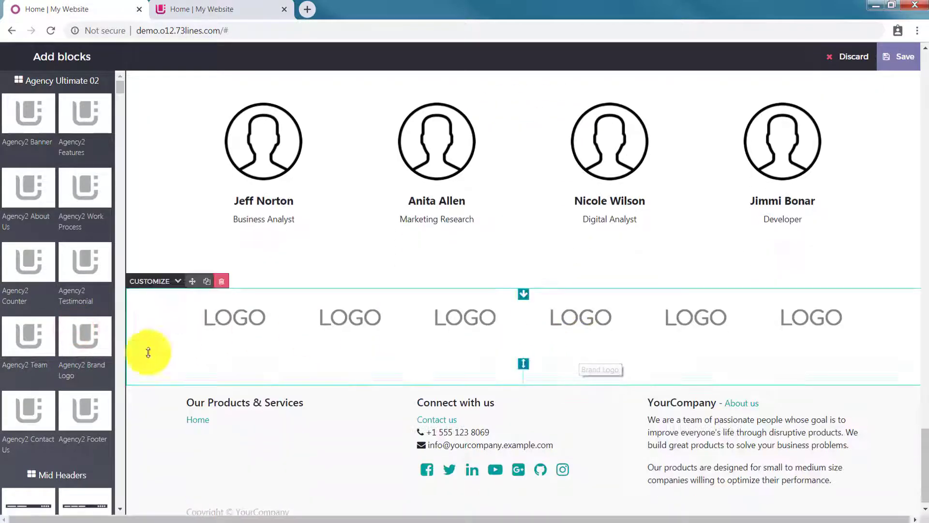
drag(29, 408, 332, 390)
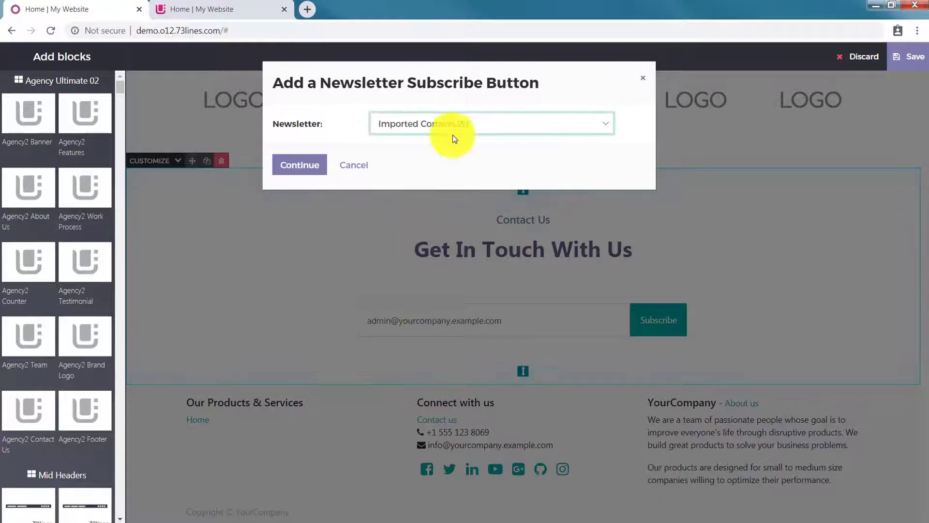
click(298, 166)
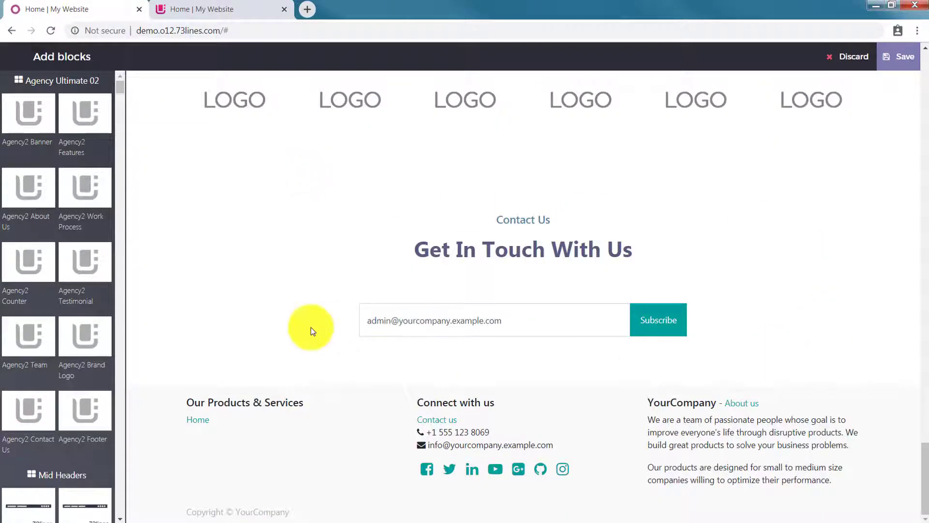
click(898, 58)
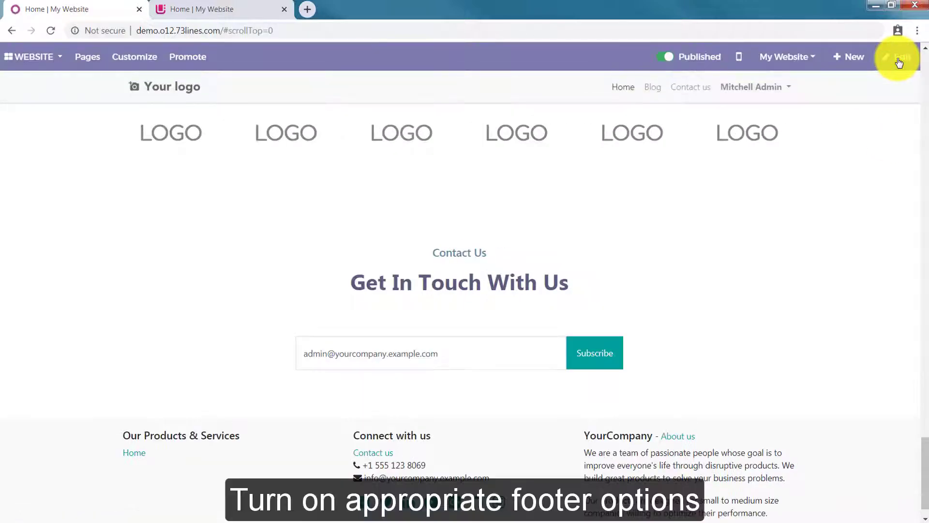
Turn on the Custom Footer option for the website and open the homepage for editing
click(127, 59)
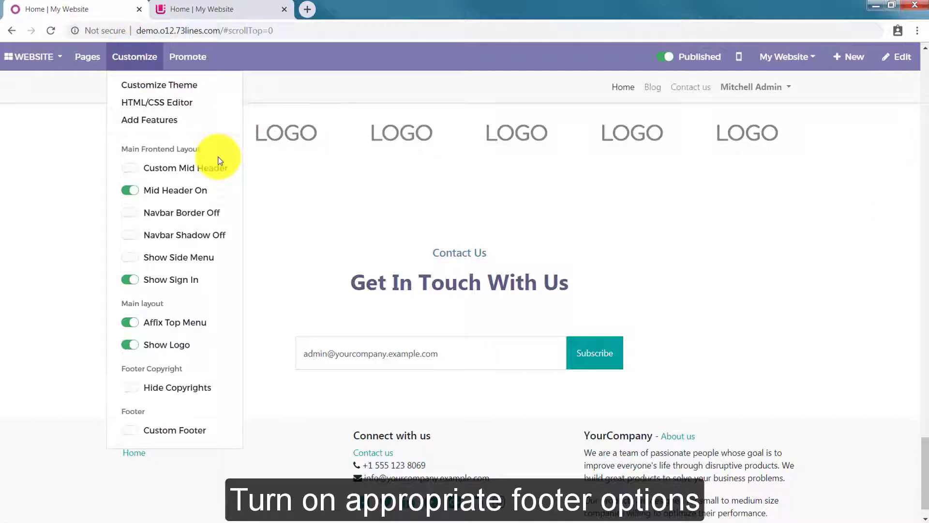
click(138, 432)
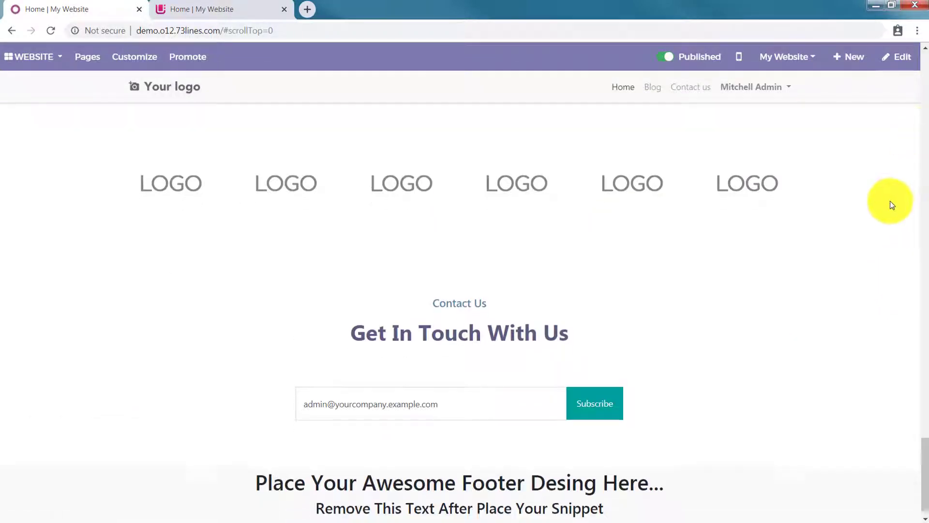
click(903, 57)
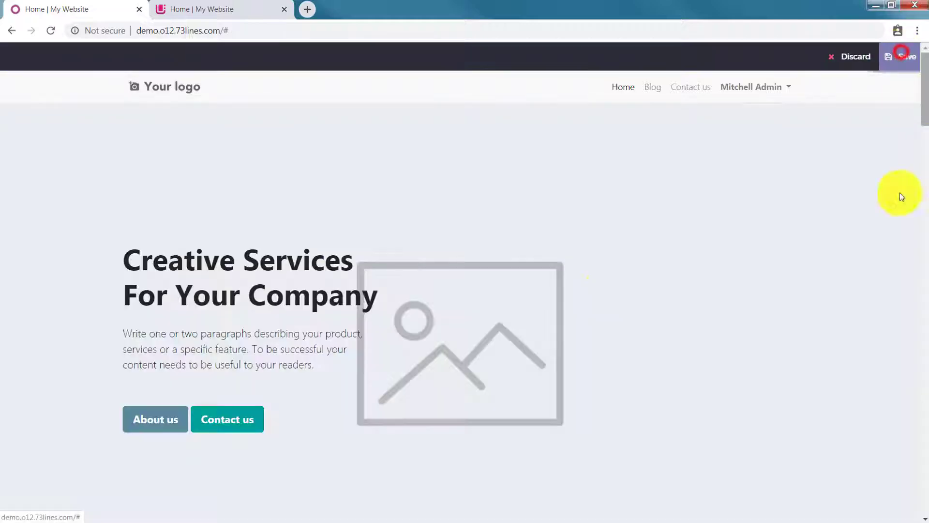
Add the Agency2 Footer block between the two placeholder lines in the custom footer area
scroll(817, 251, down, 15)
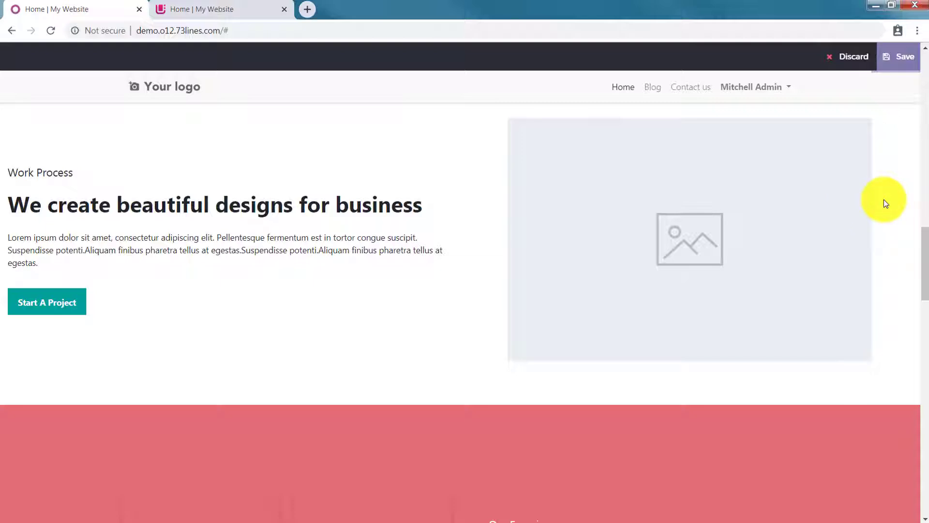
scroll(884, 199, down, 6)
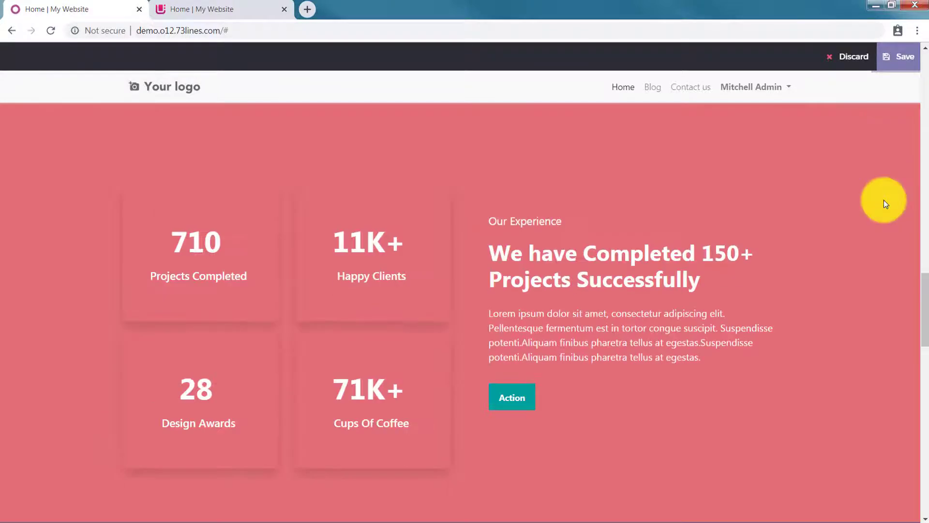
scroll(884, 200, up, 15)
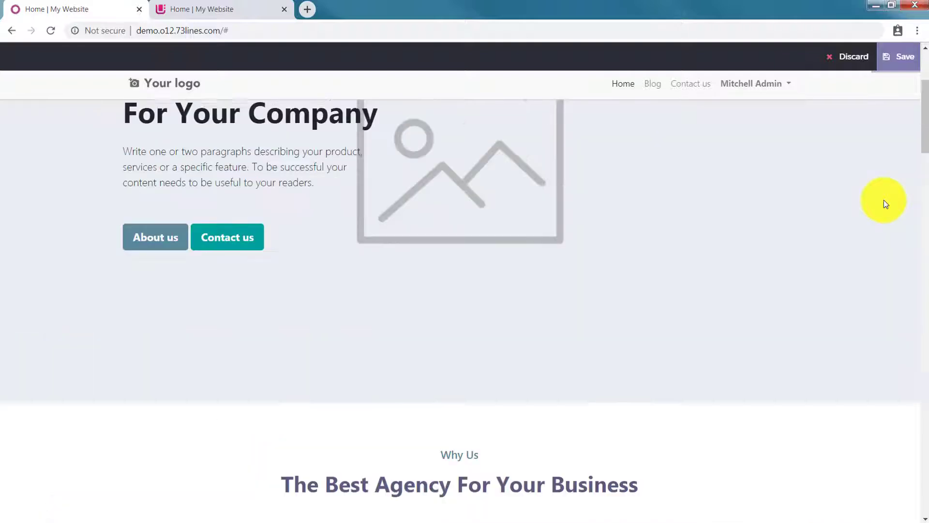
scroll(883, 200, up, 4)
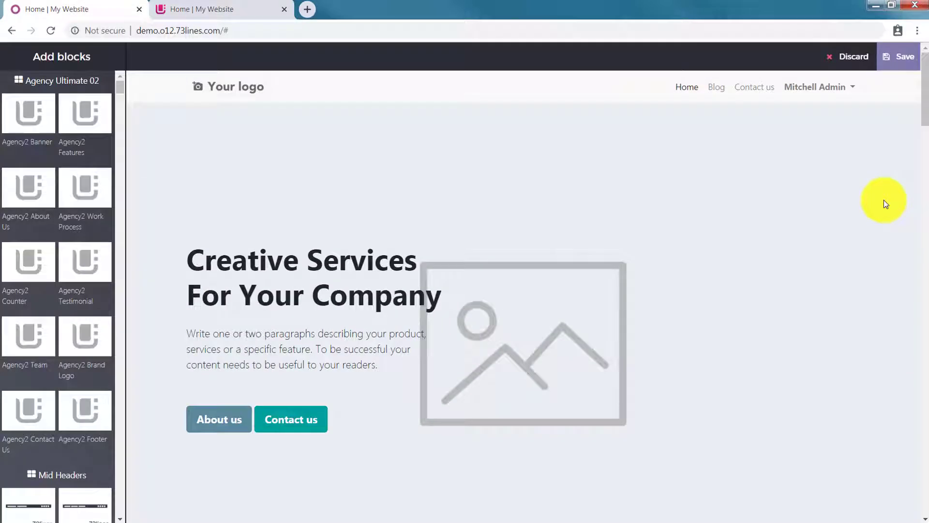
scroll(883, 199, down, 15)
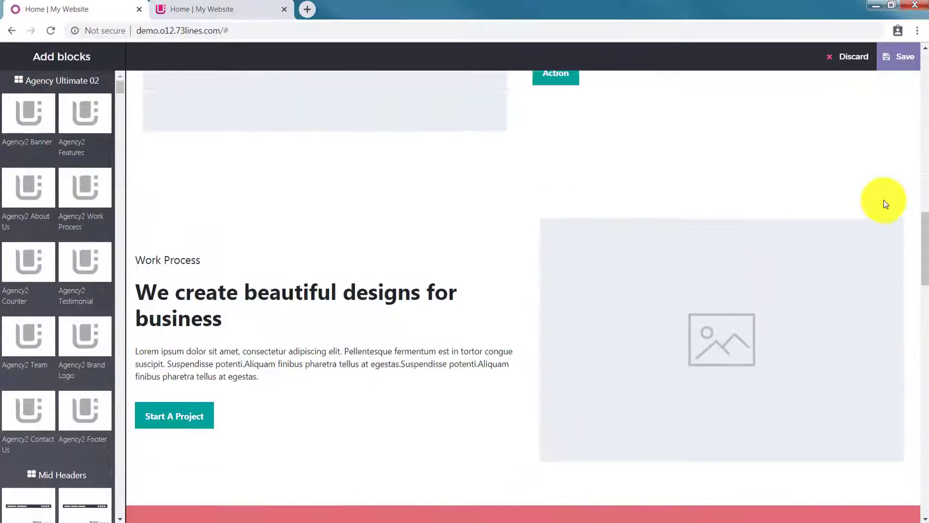
scroll(885, 202, down, 12)
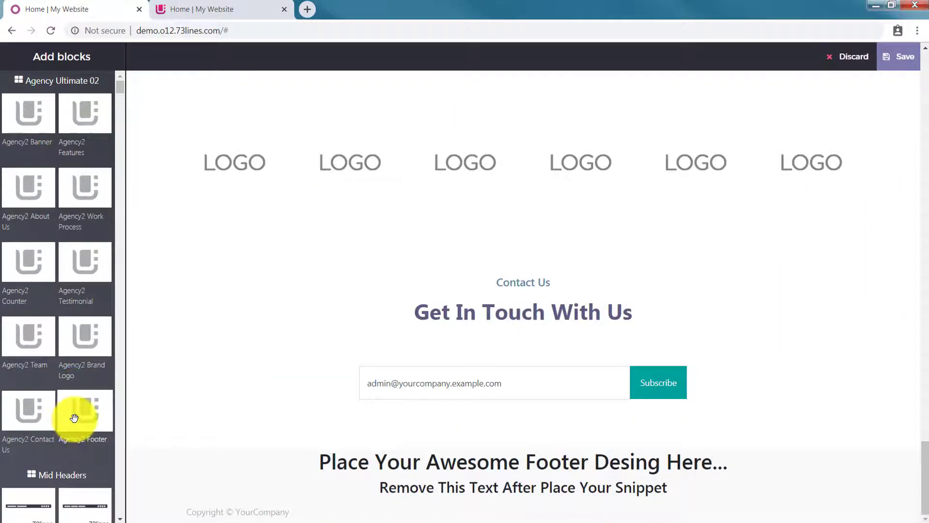
drag(74, 417, 279, 476)
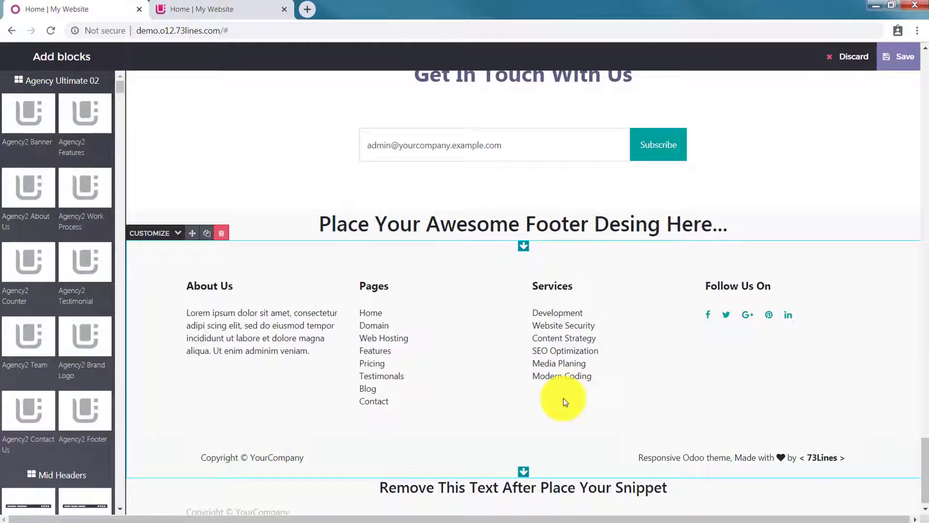
Remove both placeholder text lines around the new footer block and save the homepage
click(499, 503)
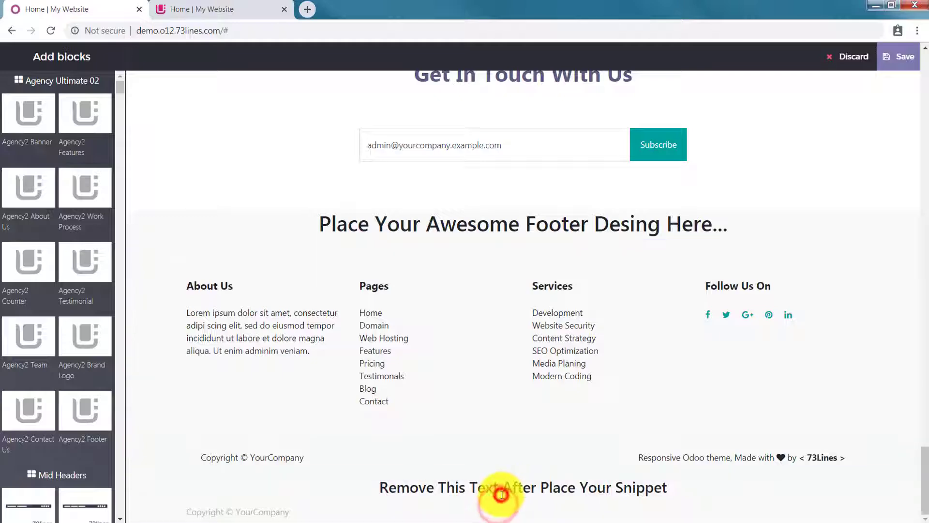
click(501, 494)
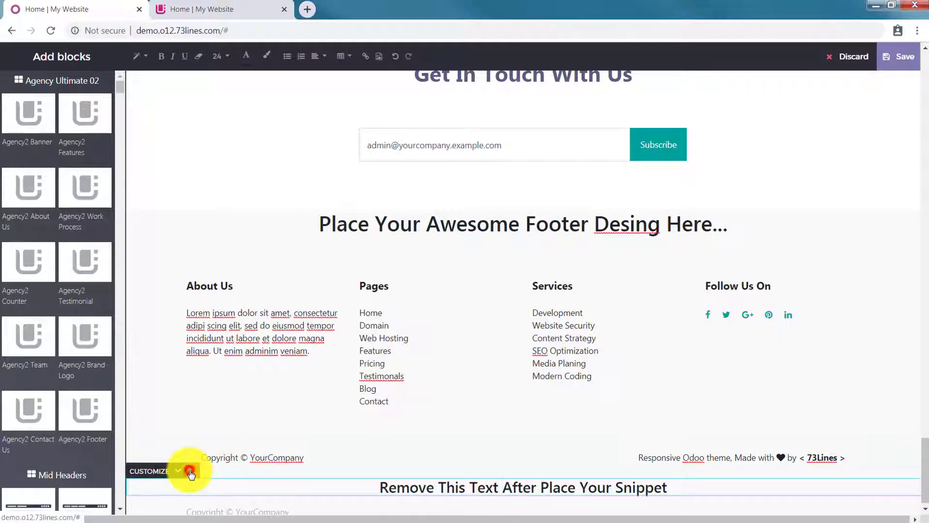
click(190, 472)
click(518, 261)
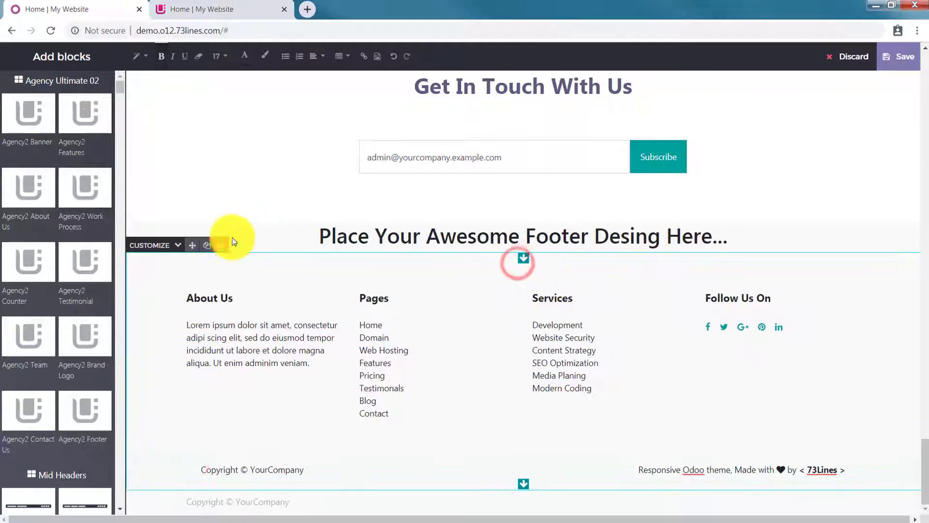
click(336, 235)
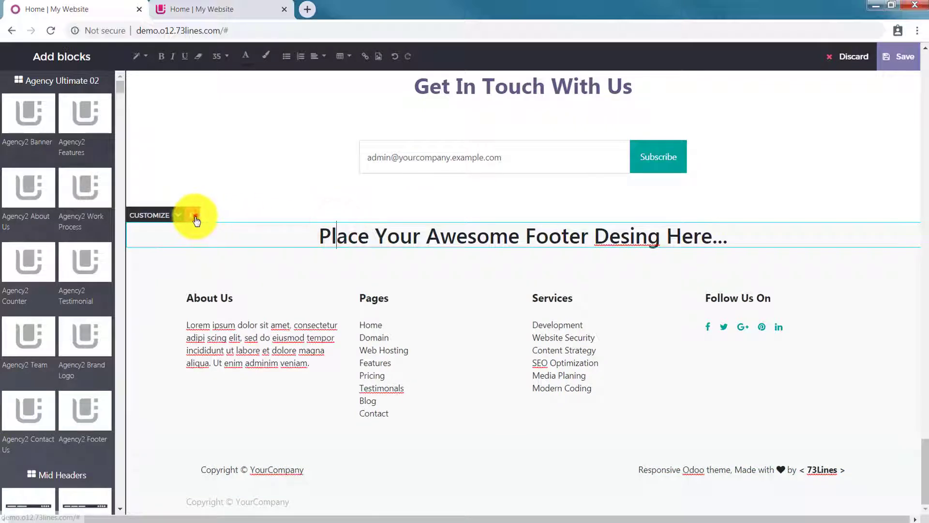
click(195, 217)
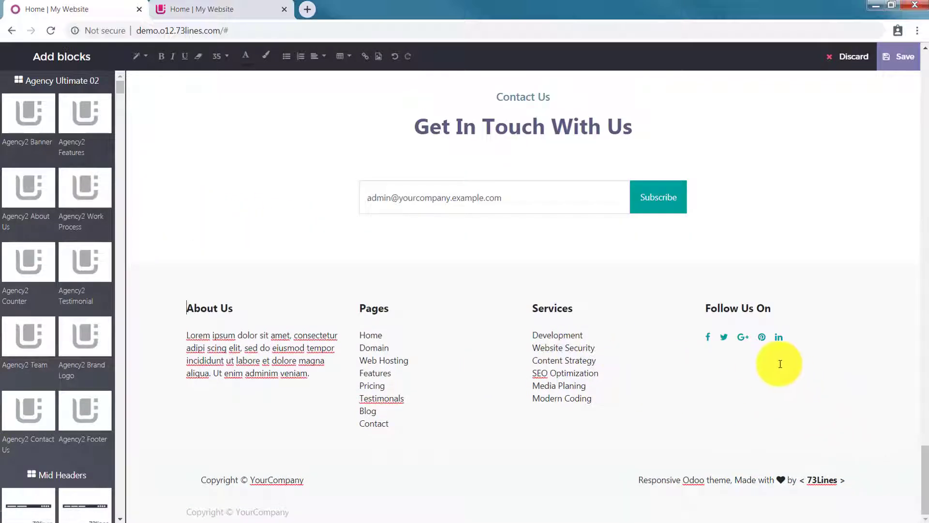
click(903, 60)
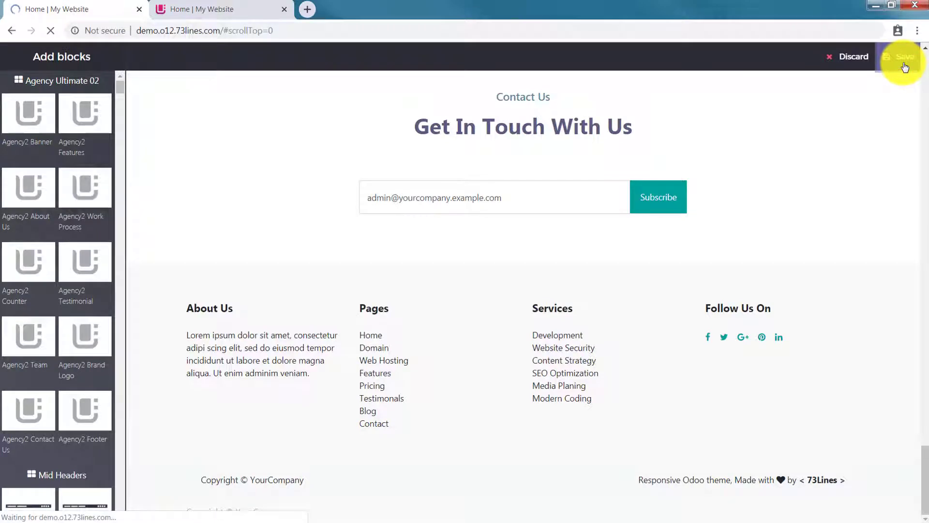
Duplicate the homepage's browser tab and open the Agency Ultimate 02 module information from Apps in the copy
scroll(830, 259, up, 5)
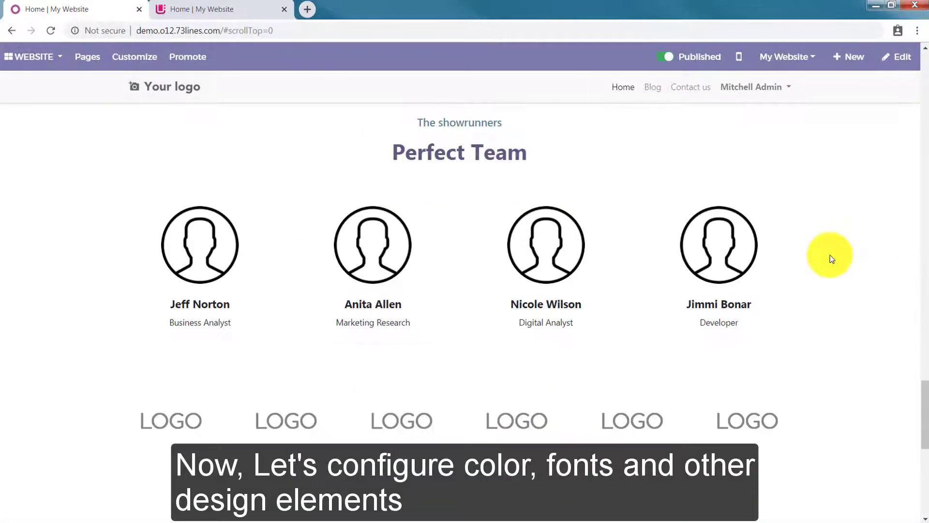
scroll(831, 259, up, 15)
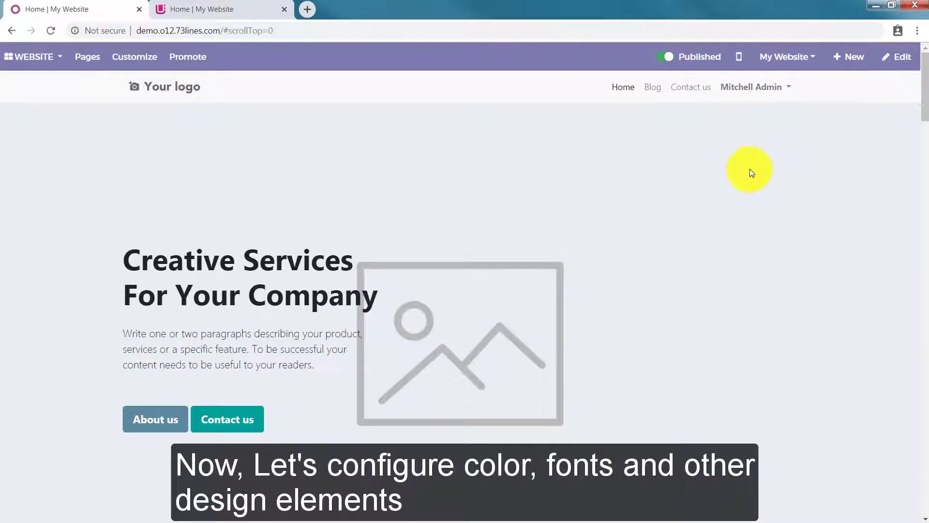
right_click(85, 17)
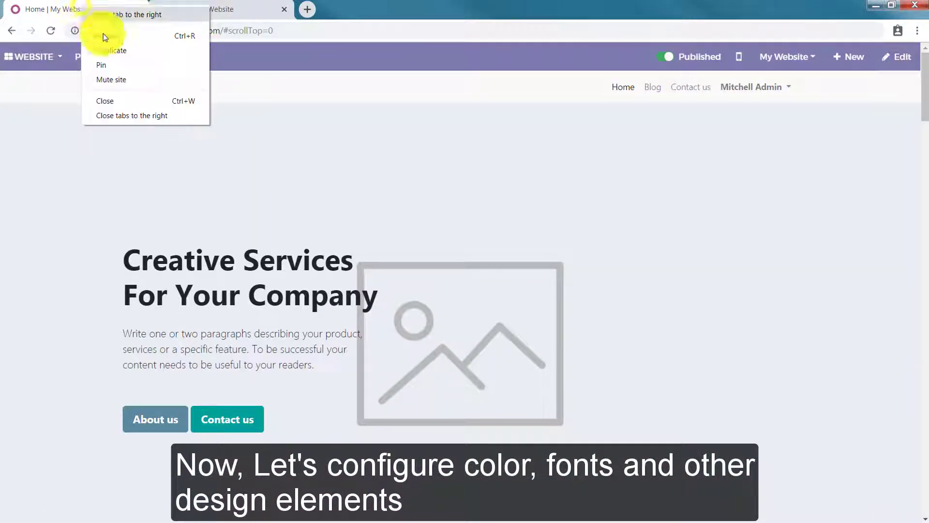
click(115, 57)
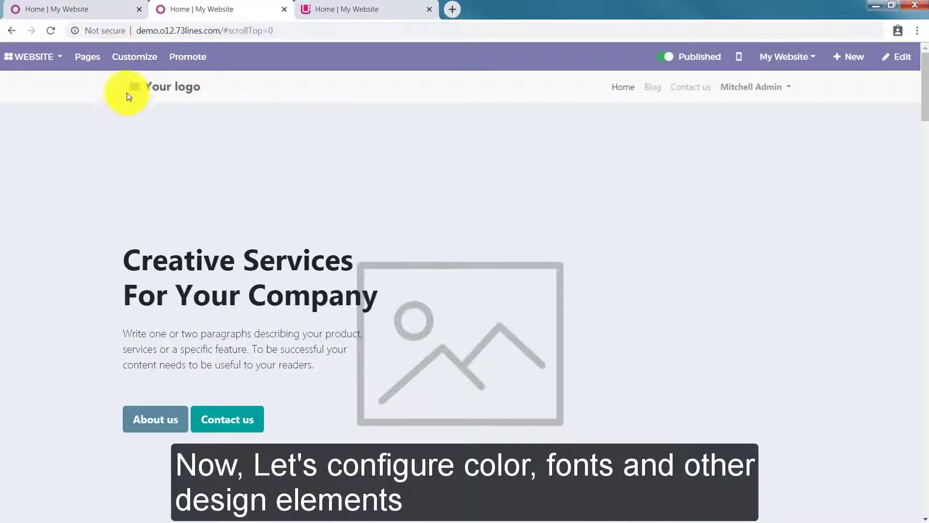
click(39, 57)
click(30, 190)
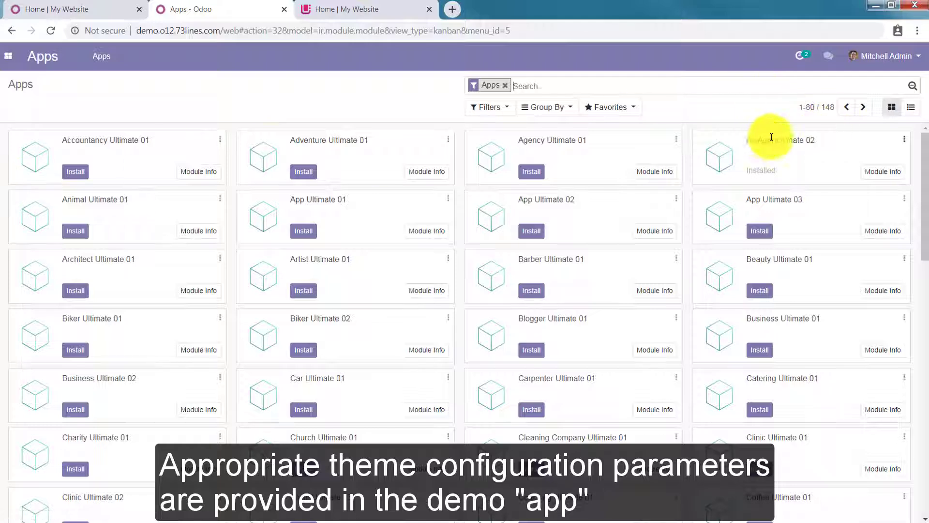
click(886, 168)
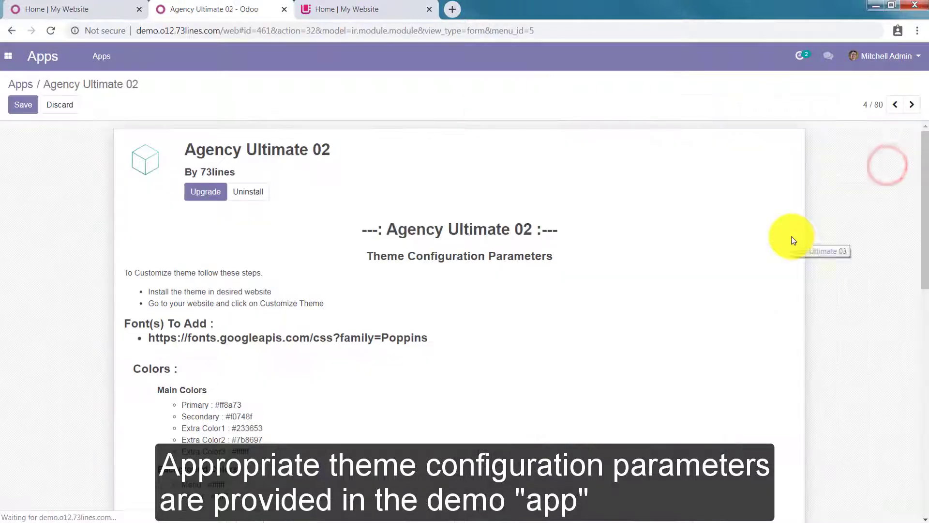
triple_click(439, 257)
click(332, 262)
triple_click(207, 274)
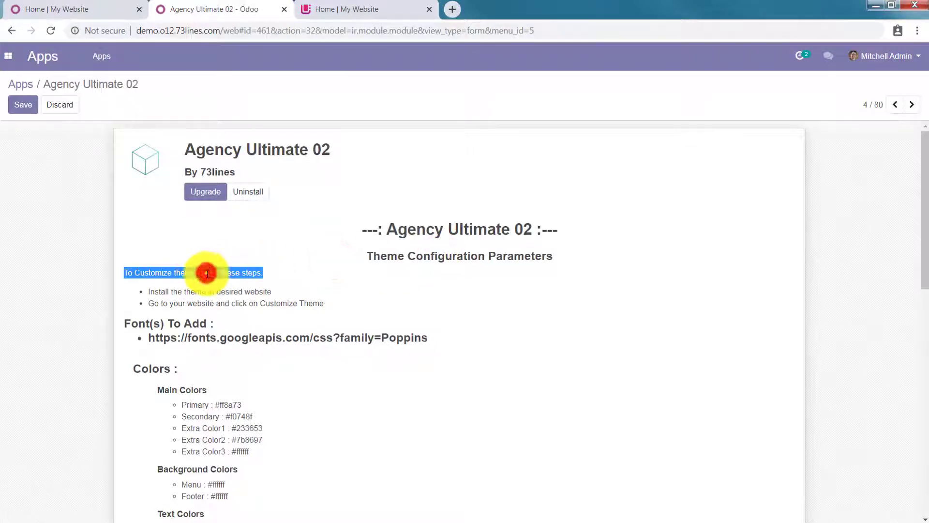
triple_click(197, 291)
triple_click(188, 301)
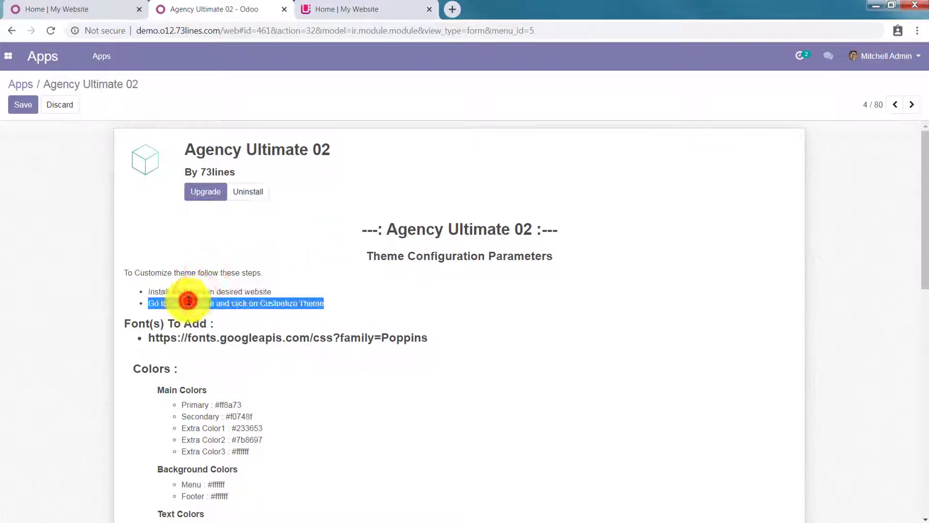
scroll(298, 285, down, 1)
click(216, 278)
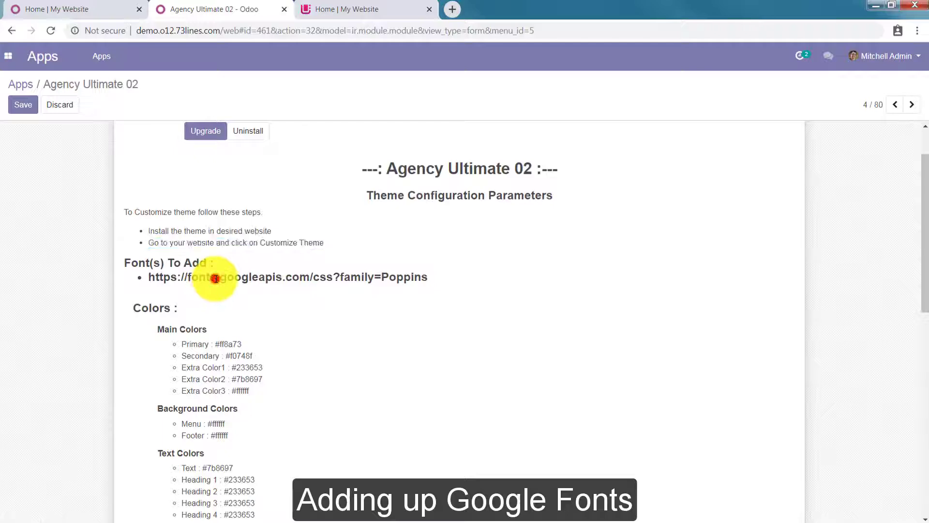
triple_click(216, 279)
right_click(219, 277)
click(240, 289)
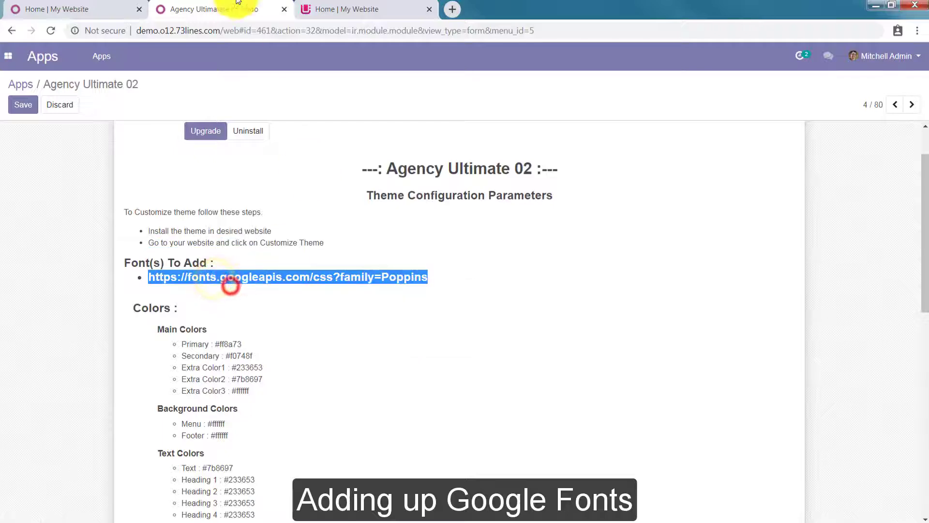
click(81, 13)
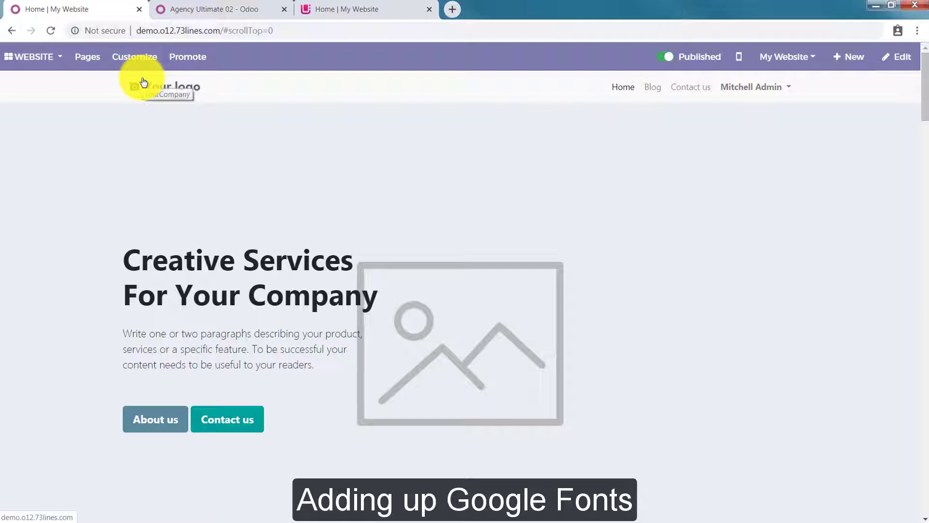
click(139, 56)
click(167, 89)
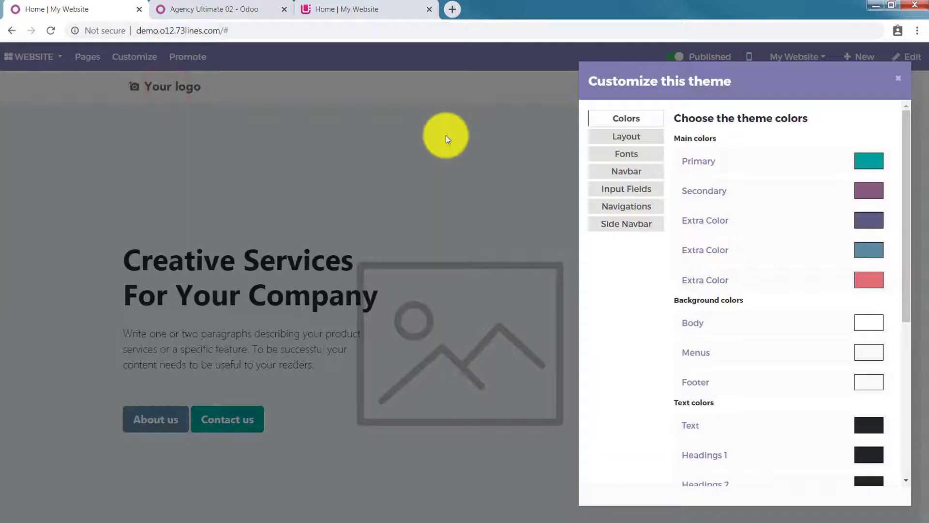
click(631, 155)
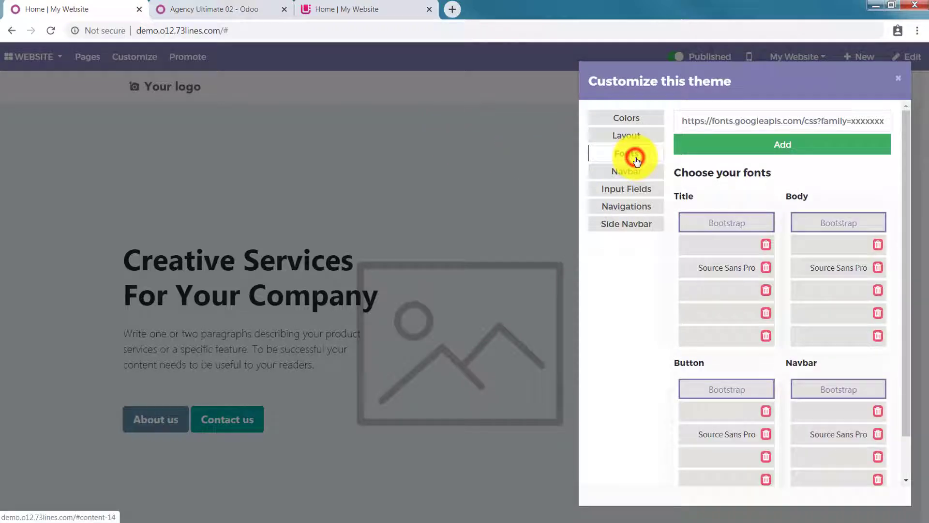
click(768, 125)
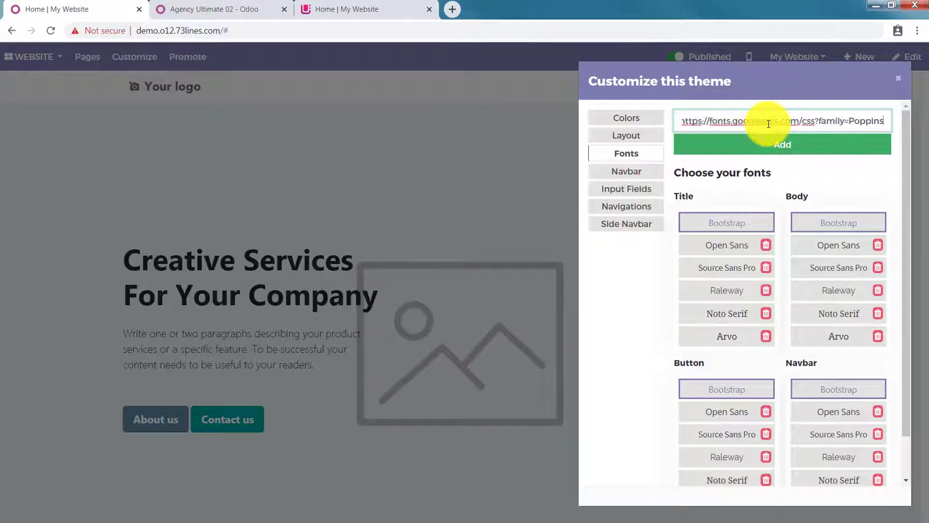
click(844, 144)
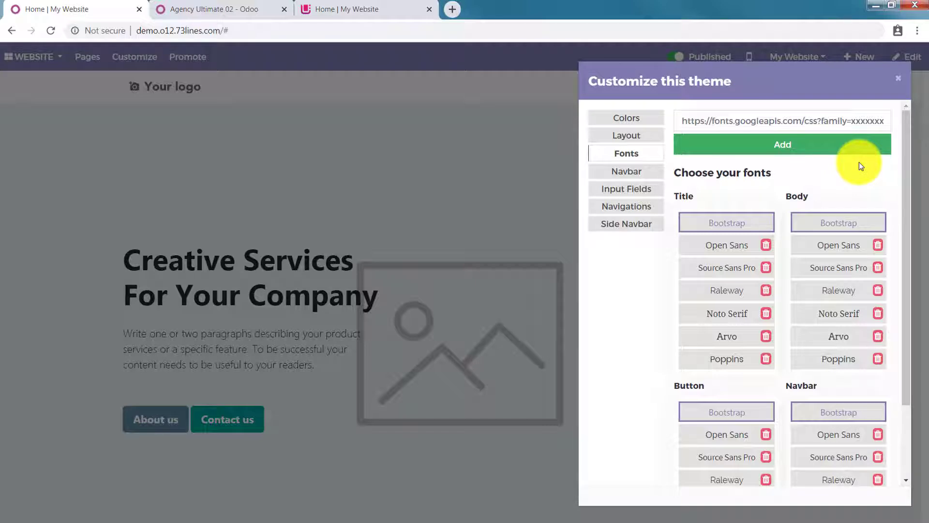
Copy the Primary color from the Agency Ultimate 02 parameters and set the theme's Primary main color to #ff8a73
click(231, 10)
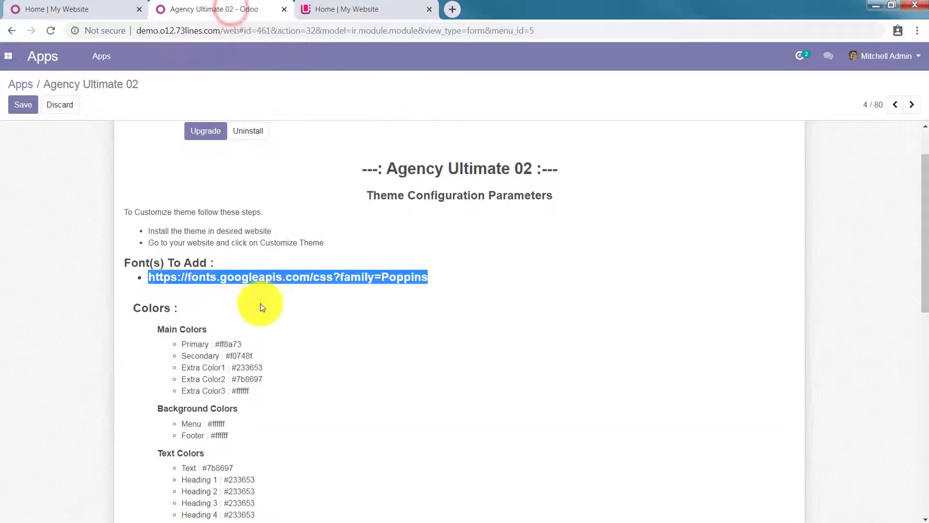
click(225, 342)
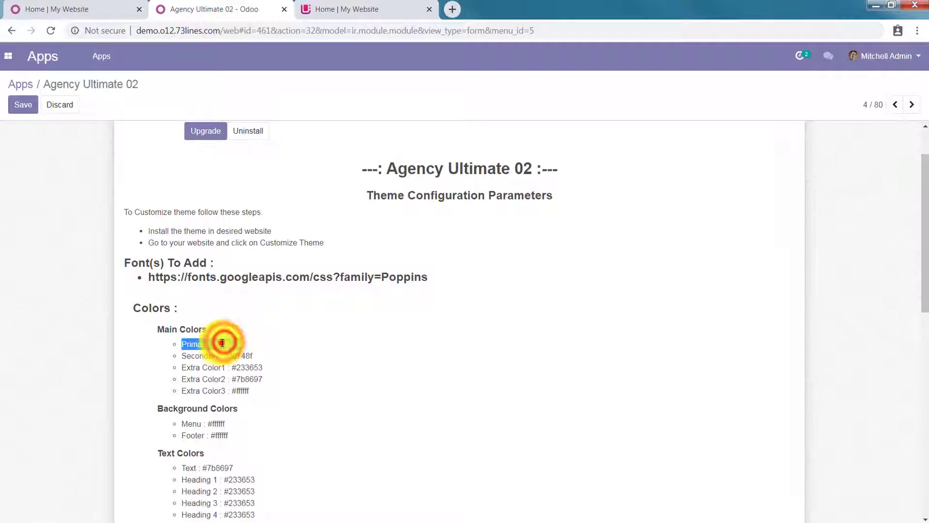
drag(213, 344, 242, 344)
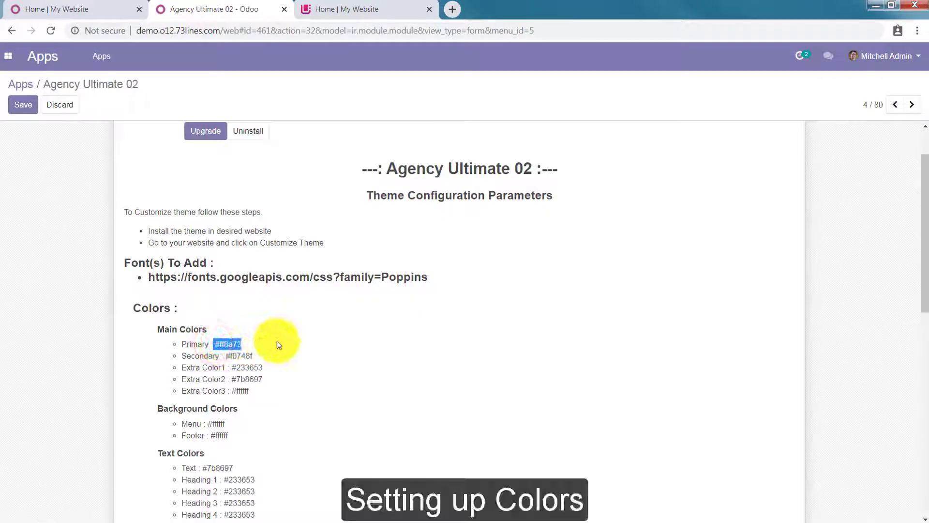
click(120, 9)
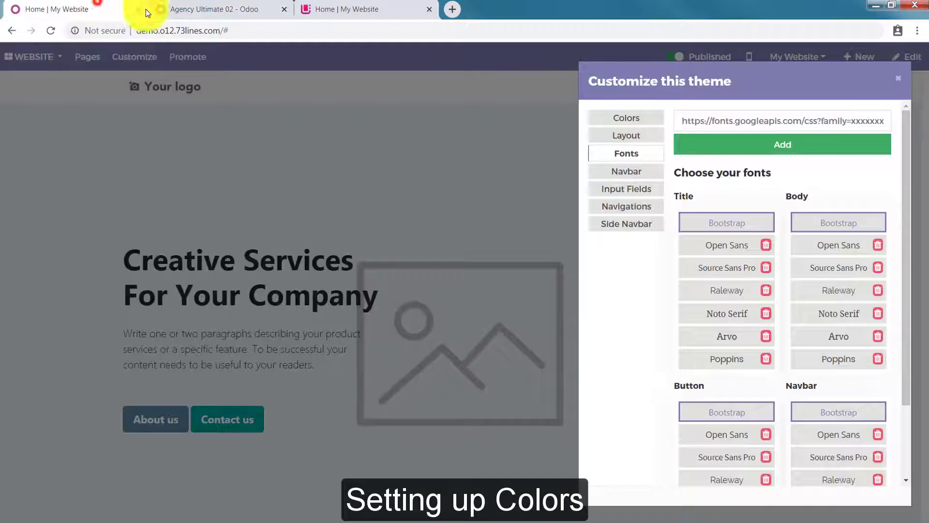
click(648, 120)
click(869, 161)
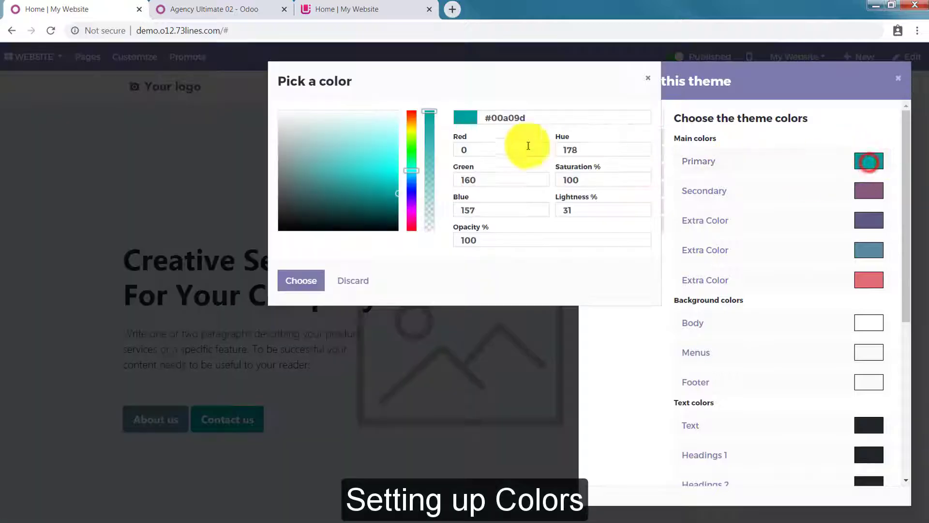
click(544, 118)
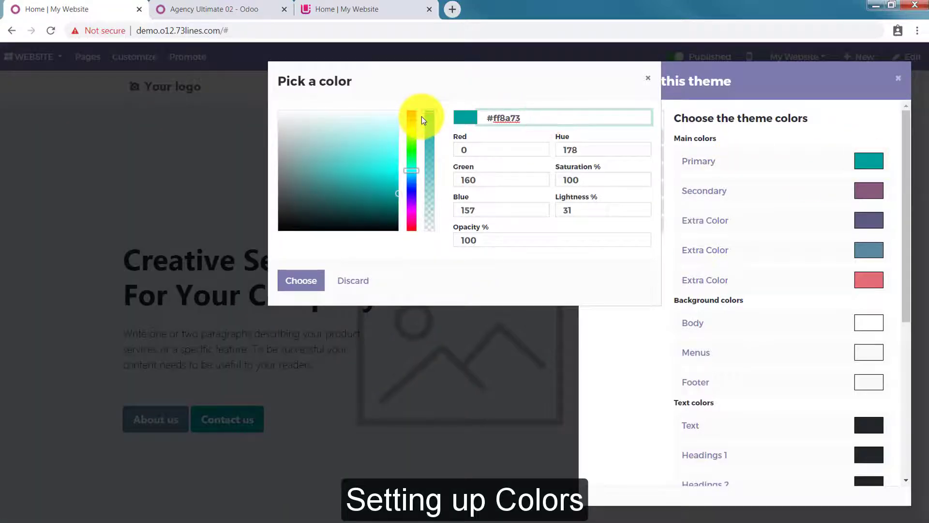
click(536, 113)
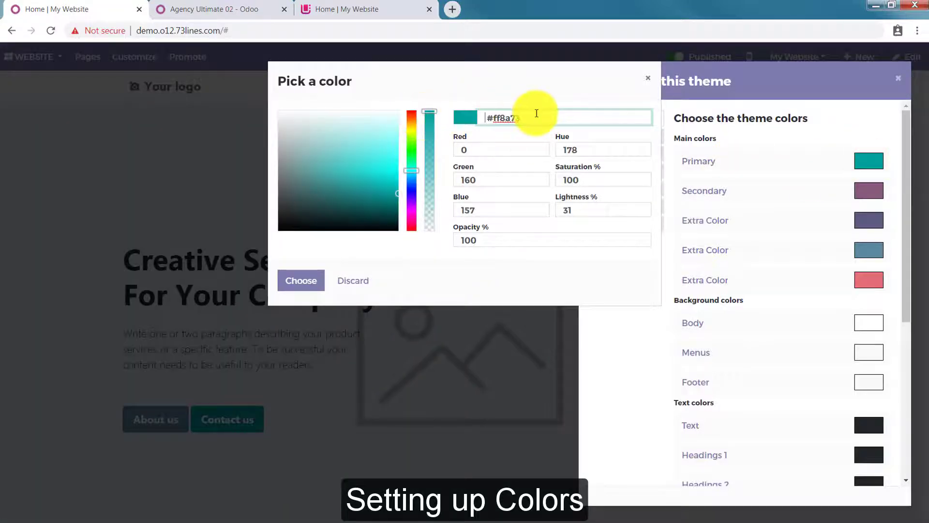
click(310, 279)
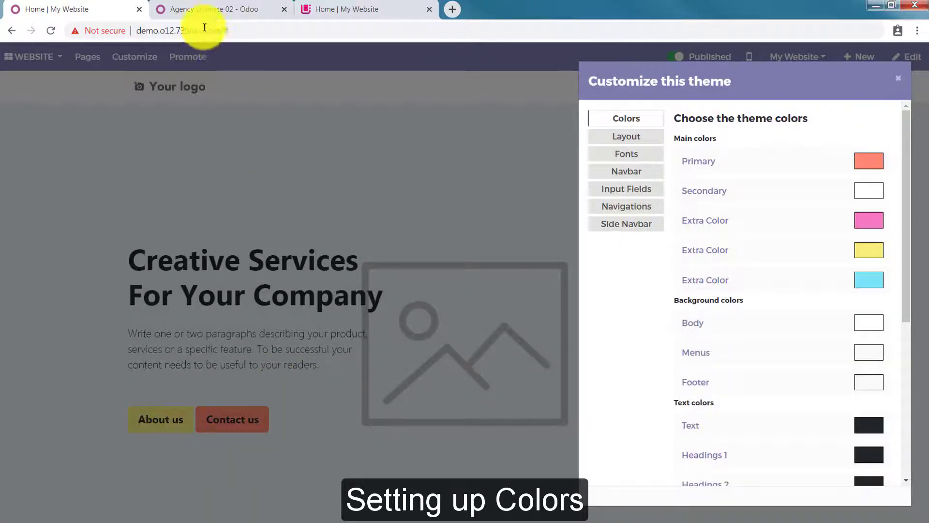
Copy the Secondary color from the module's configuration parameters and set the theme's Secondary main color to #f0748f
click(211, 10)
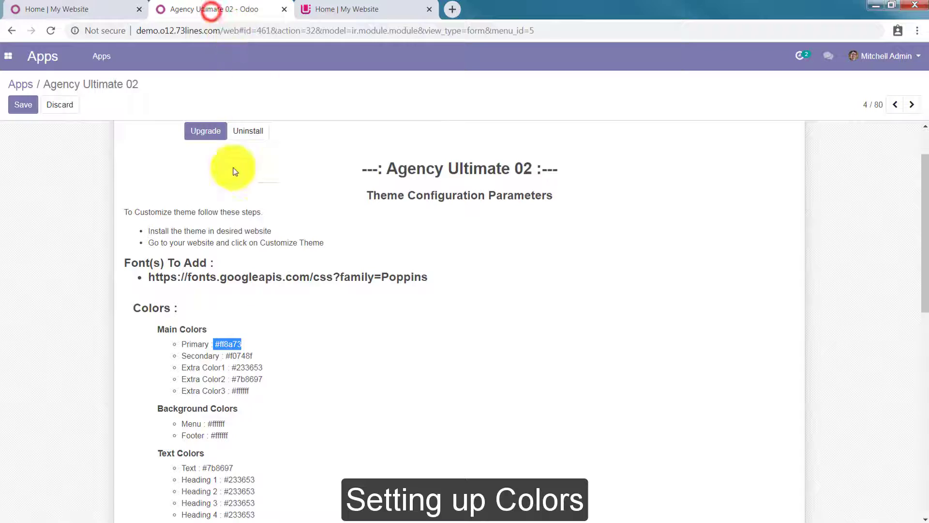
double_click(242, 355)
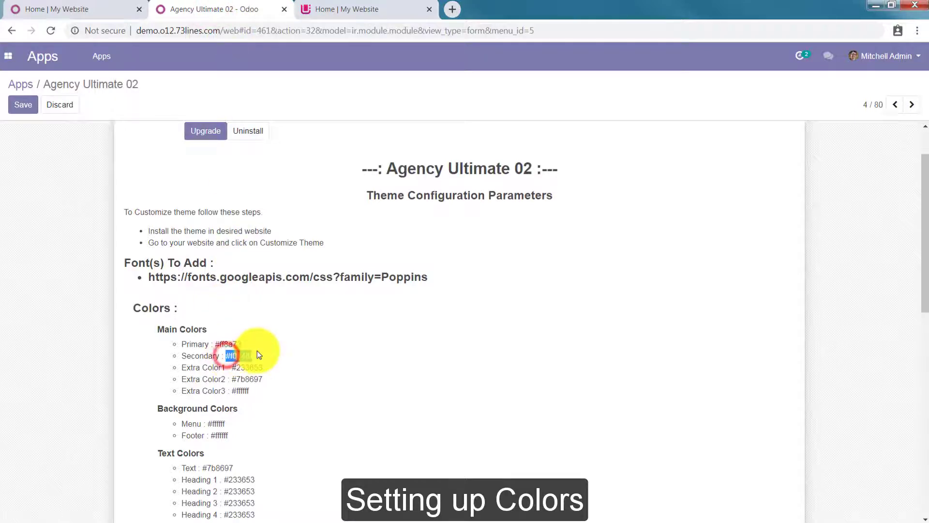
click(101, 9)
click(869, 189)
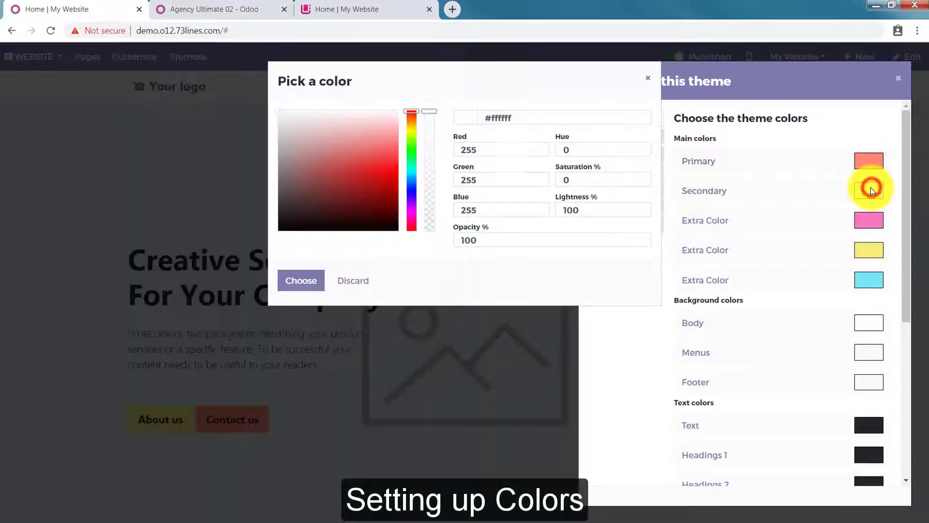
triple_click(556, 110)
text(#f0748f)
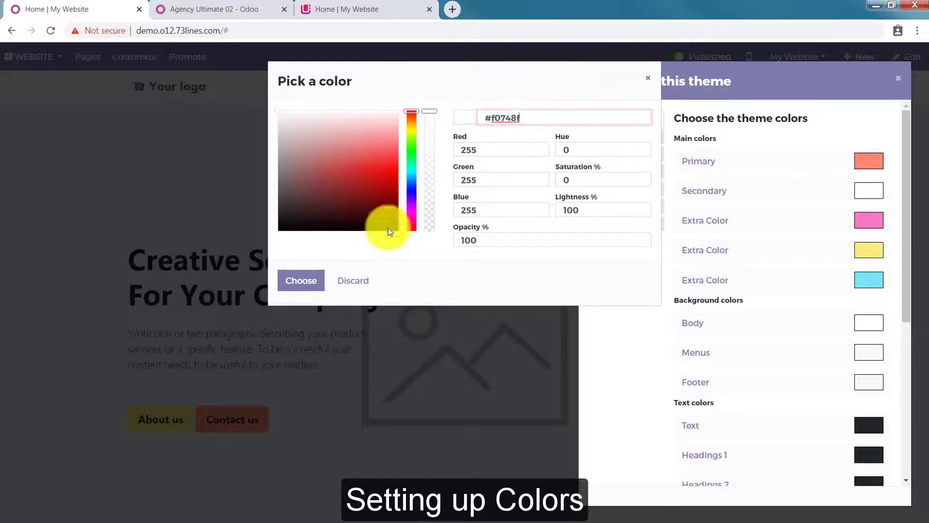
click(301, 290)
Copy the Extra Color1 code from the module parameters and set the theme's first Extra Color to #233653
click(178, 9)
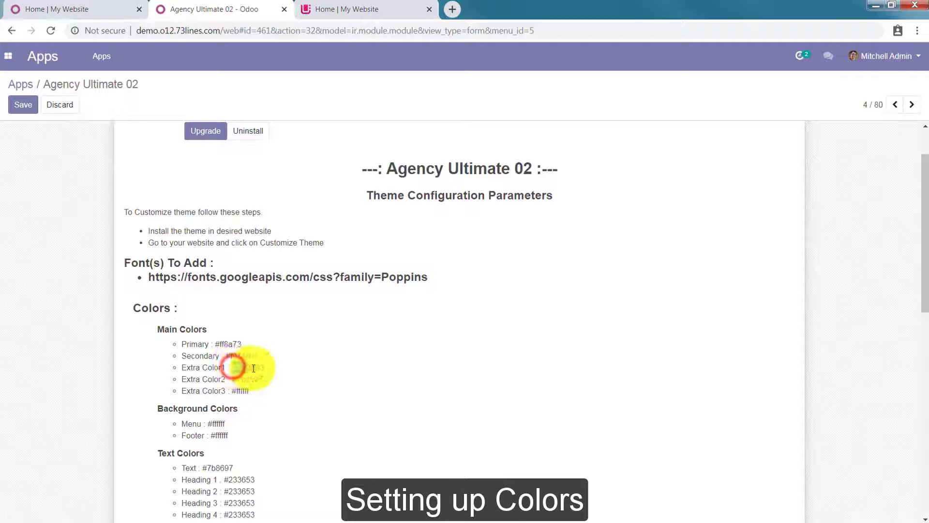
drag(232, 367, 264, 368)
key(ctrl+c)
click(103, 5)
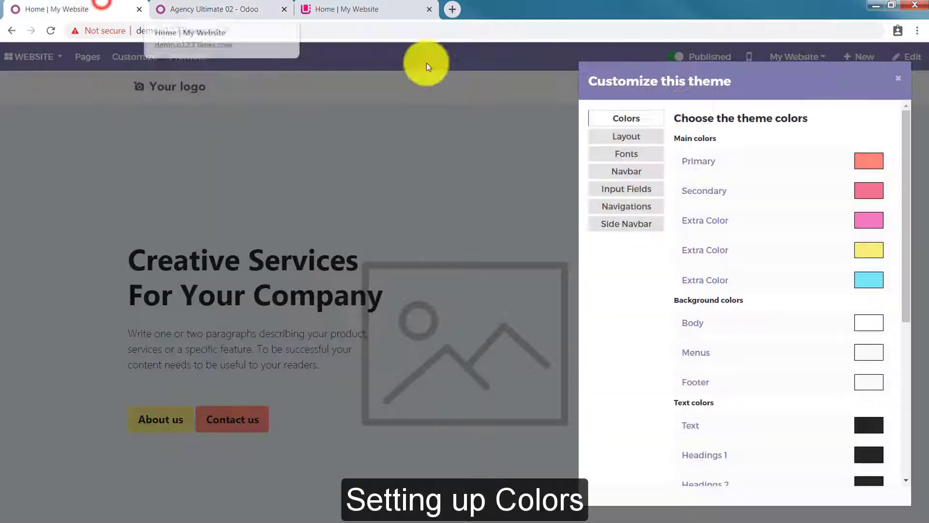
click(869, 222)
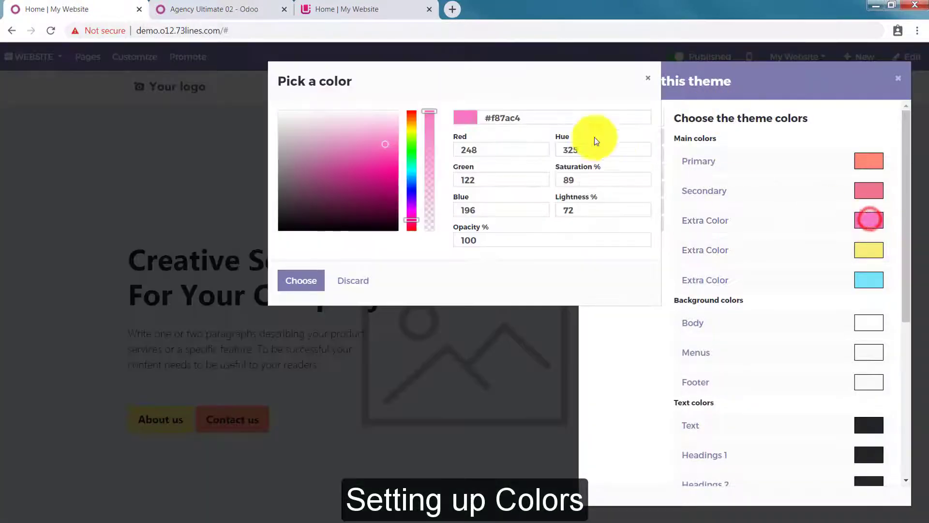
drag(551, 117, 519, 116)
key(ctrl+v)
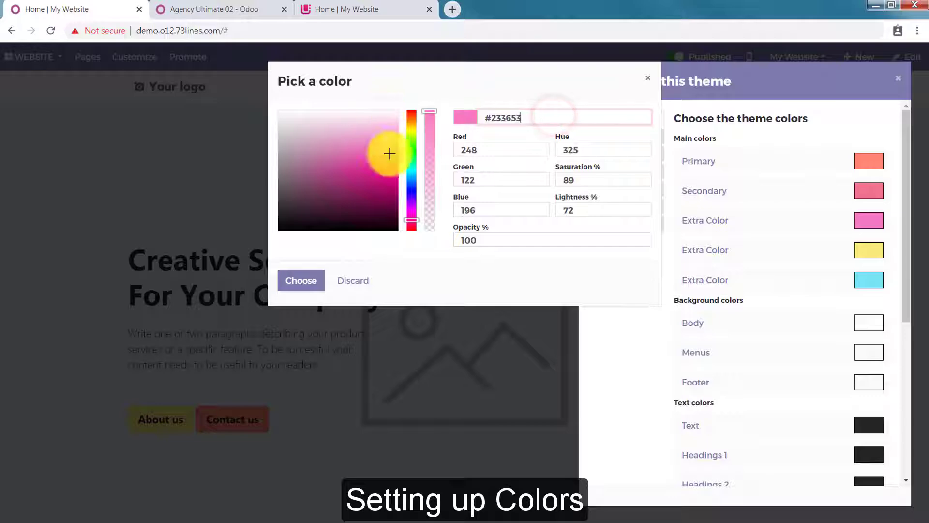
click(300, 280)
Copy the Extra Color2 code from the module parameters and set the theme's second Extra Color to #7b8697
click(187, 6)
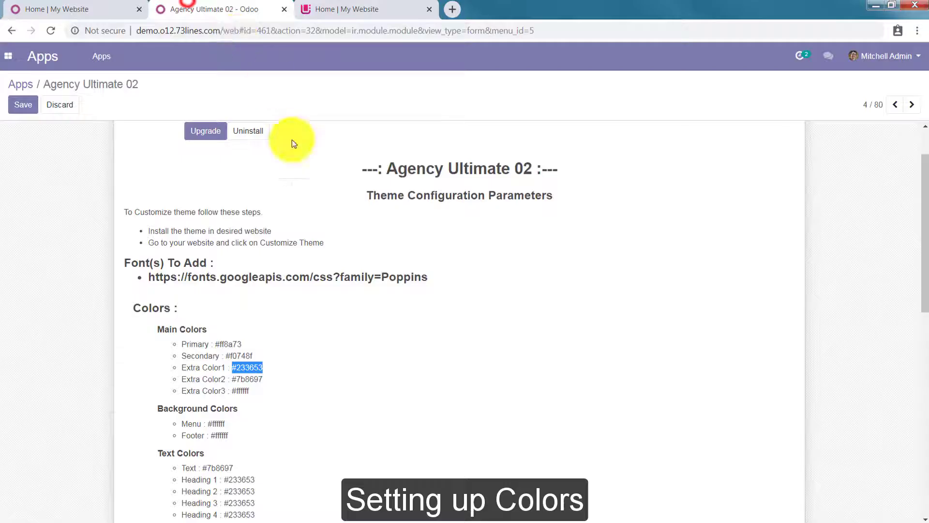
drag(232, 378, 252, 379)
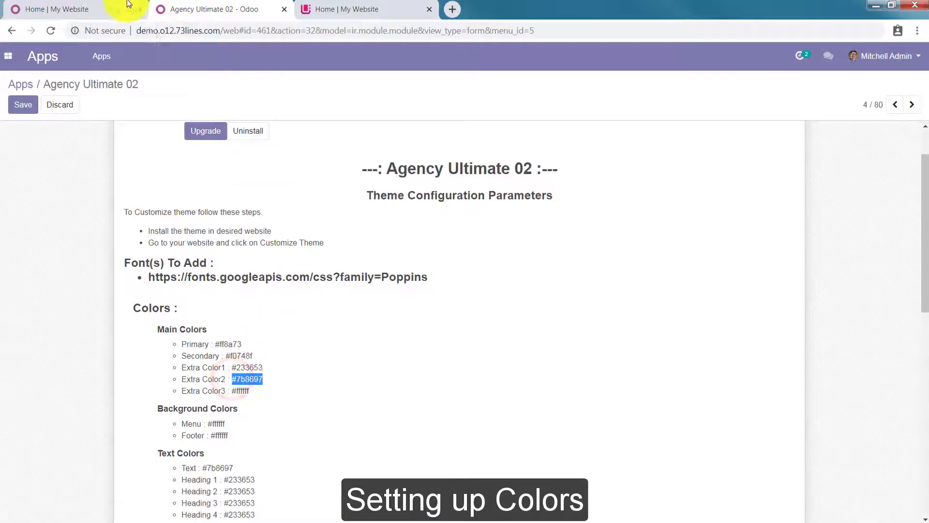
click(100, 3)
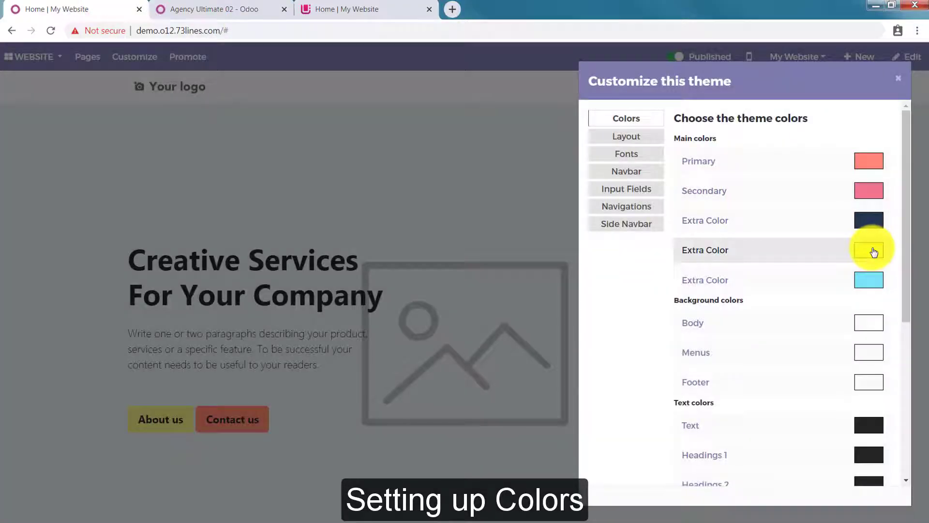
click(873, 252)
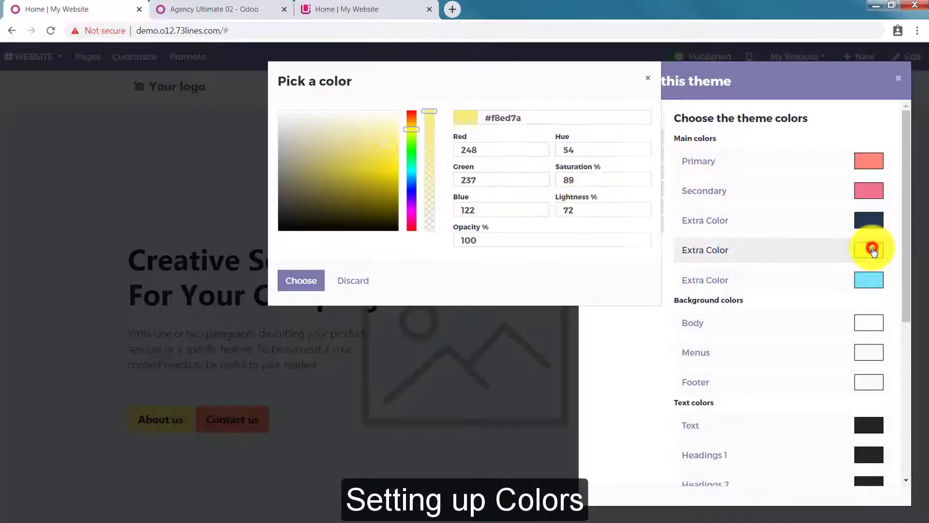
drag(522, 112, 434, 119)
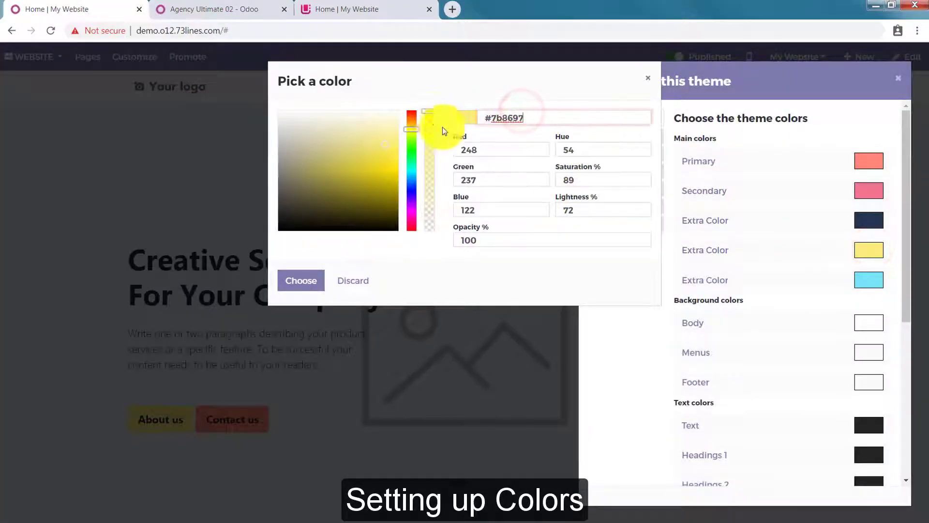
click(289, 281)
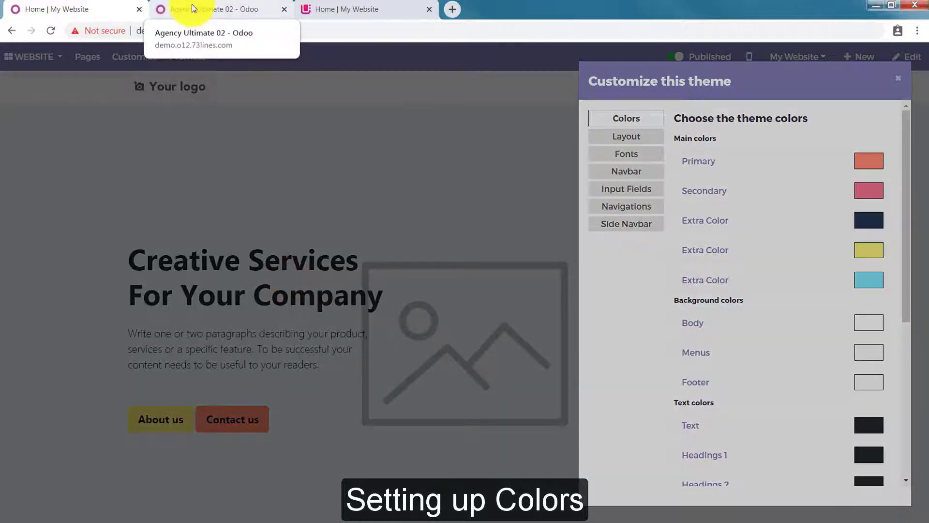
Copy the Extra Color3 code from the module parameters and set the theme's third Extra Color to #ffffff
click(192, 5)
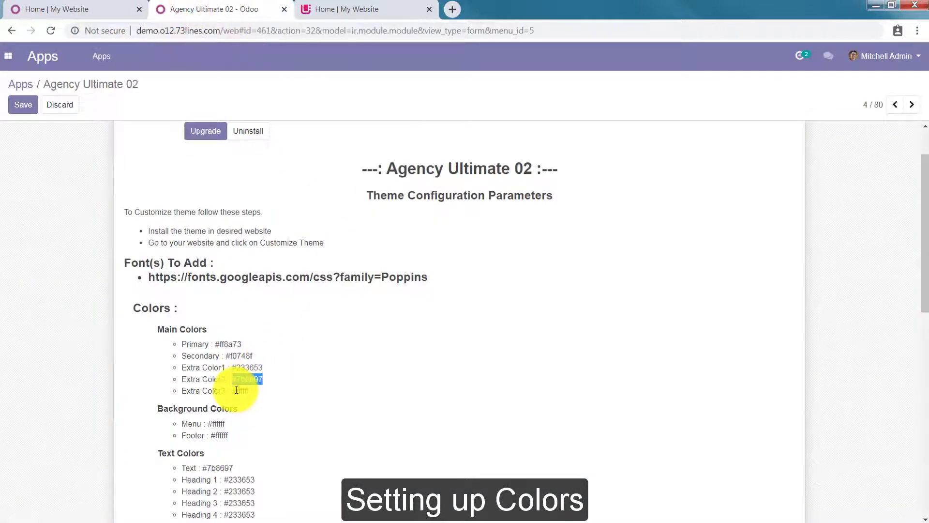
drag(230, 392, 255, 396)
key(ctrl+c)
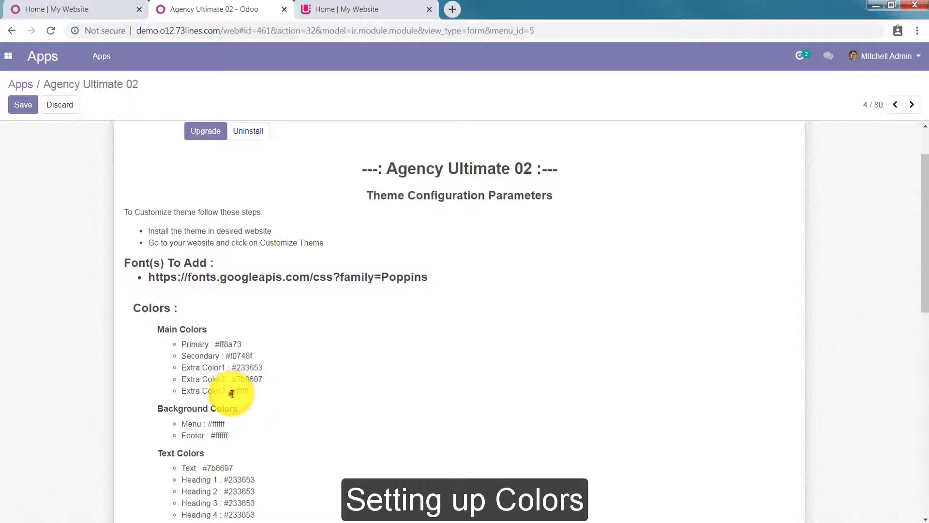
click(94, 8)
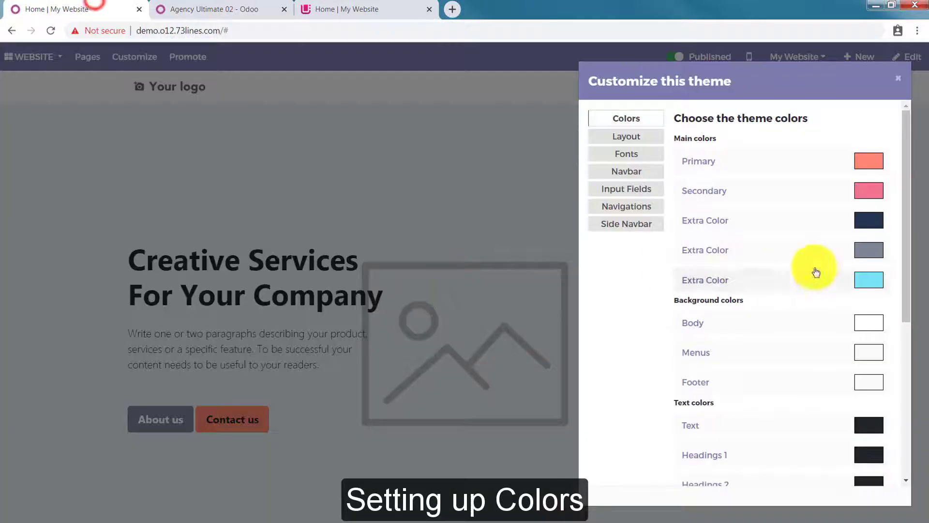
click(874, 283)
click(535, 116)
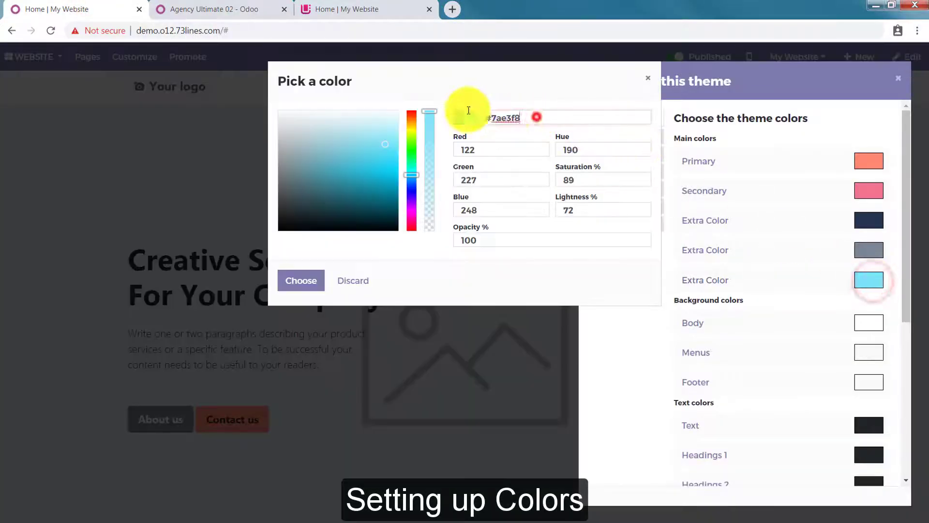
key(ctrl+a)
key(ctrl+v)
click(307, 280)
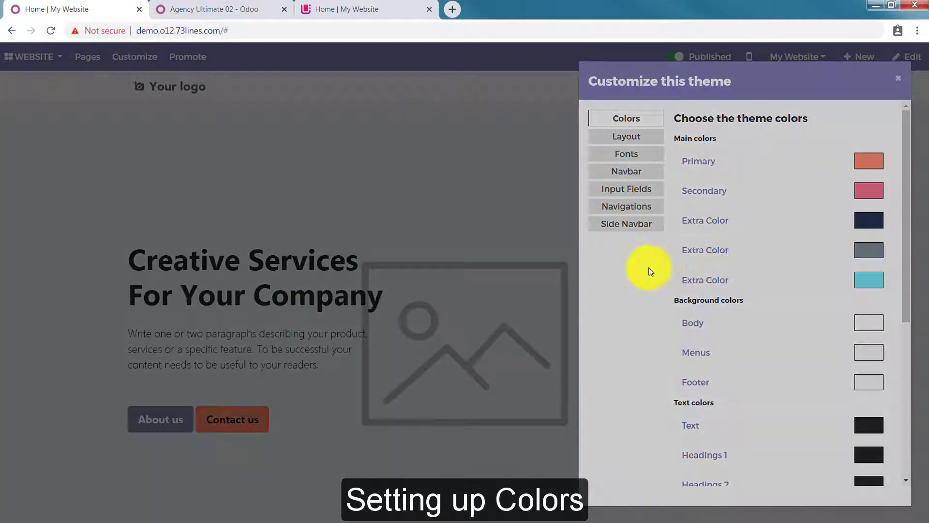
Copy the Menu background color from the module's configuration parameters and set the theme's Menus background color to #ffffff
click(187, 9)
scroll(300, 140, down, 4)
scroll(305, 147, down, 1)
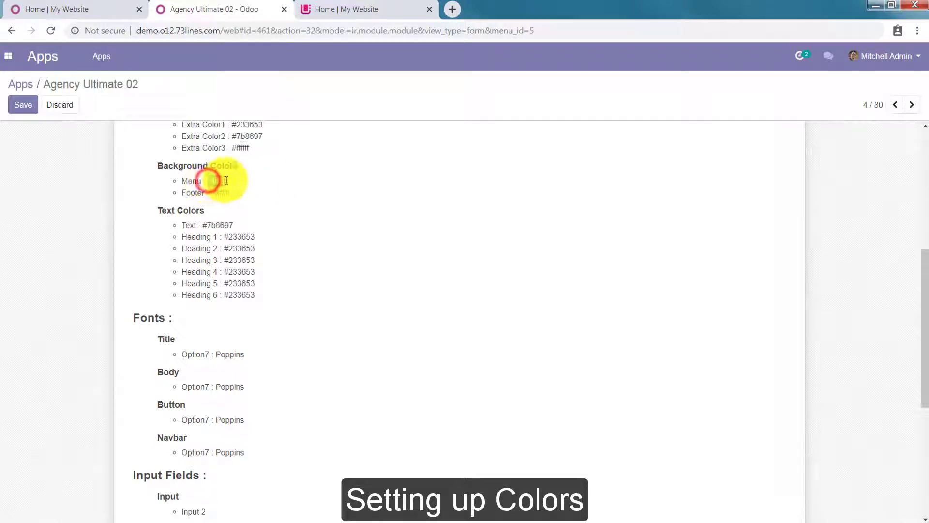
click(111, 4)
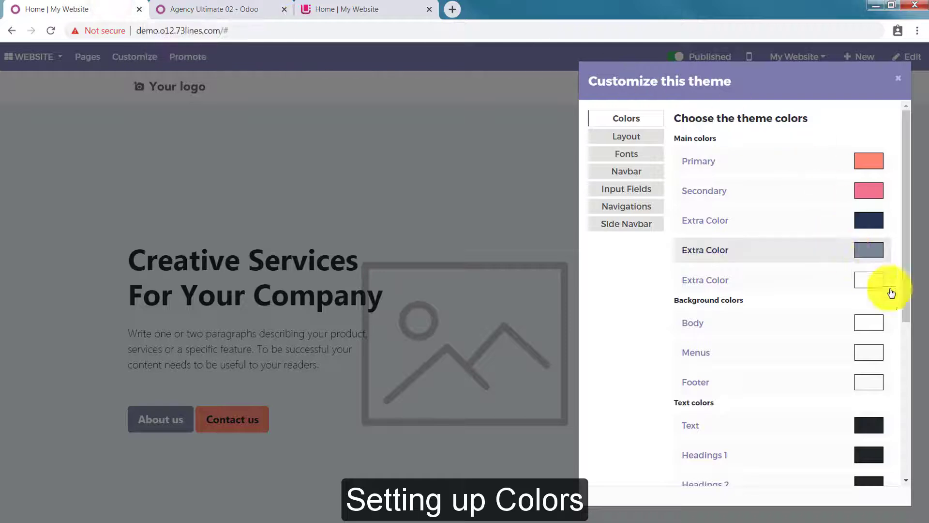
click(874, 325)
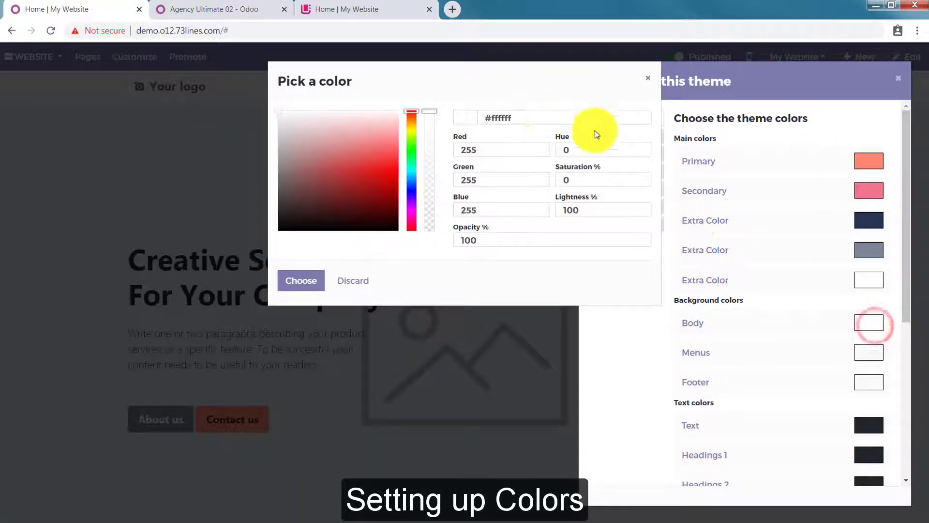
click(646, 80)
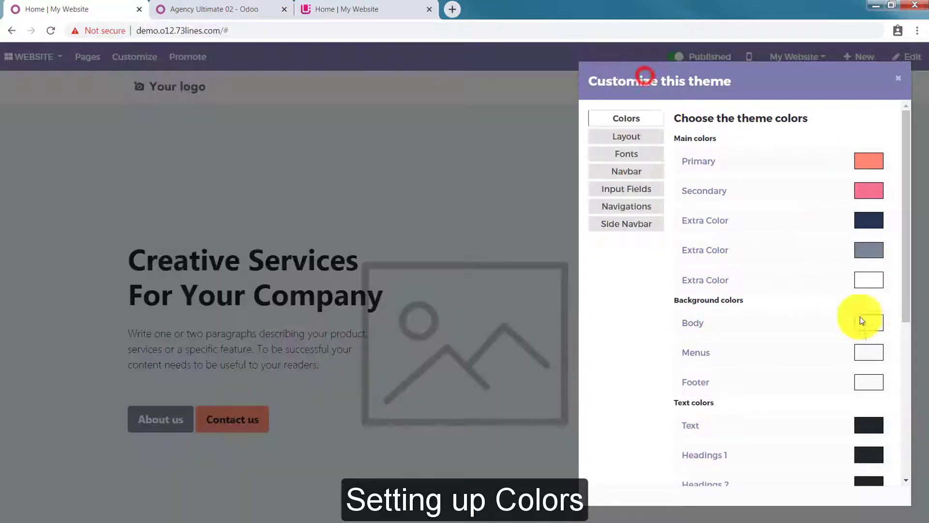
click(875, 357)
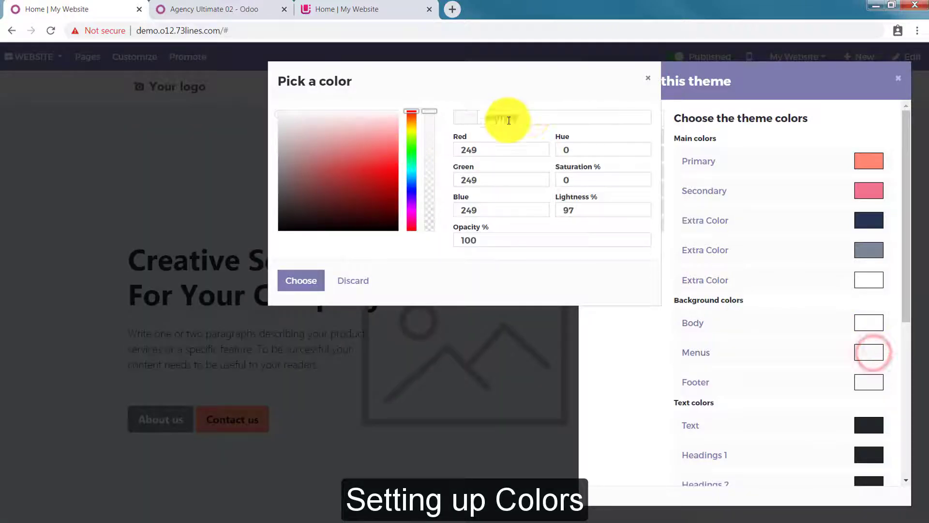
drag(528, 117, 481, 107)
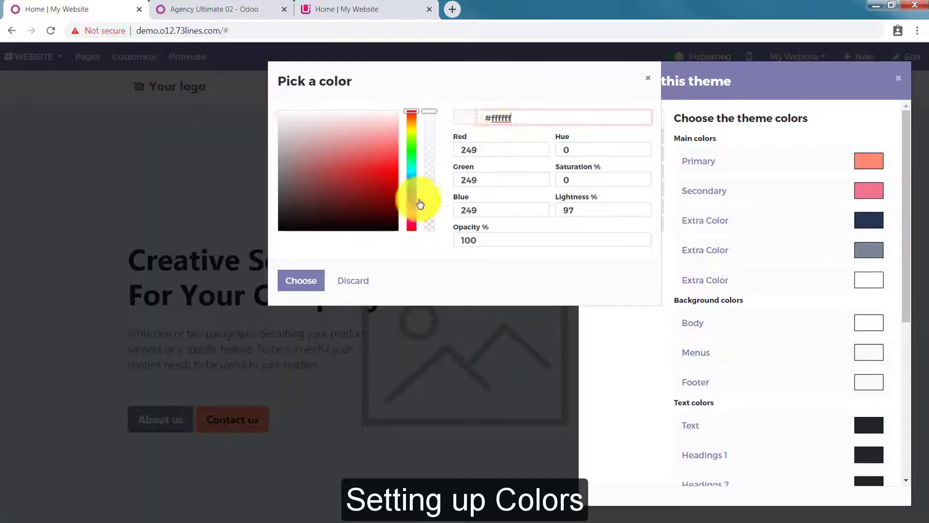
click(314, 279)
Check the Footer background color in the module parameters and set the theme's Footer background color to #ffffff
click(181, 18)
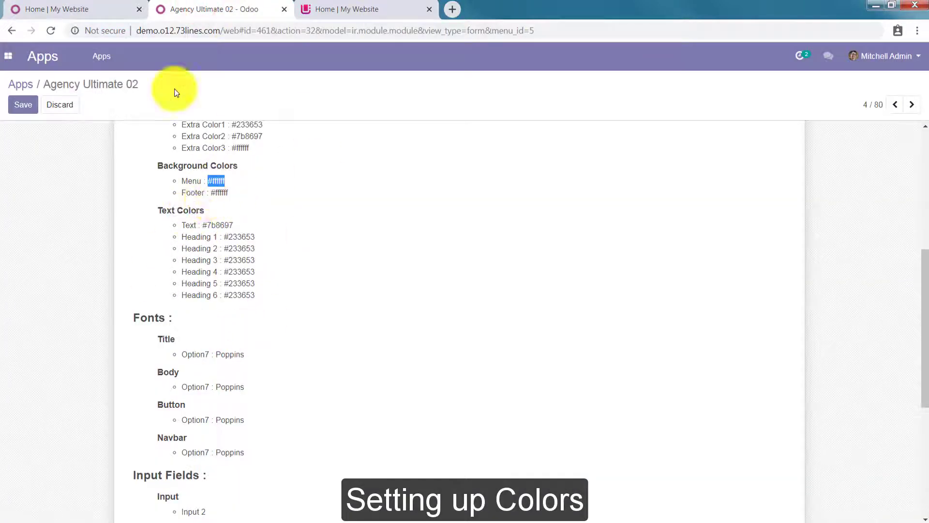
click(87, 8)
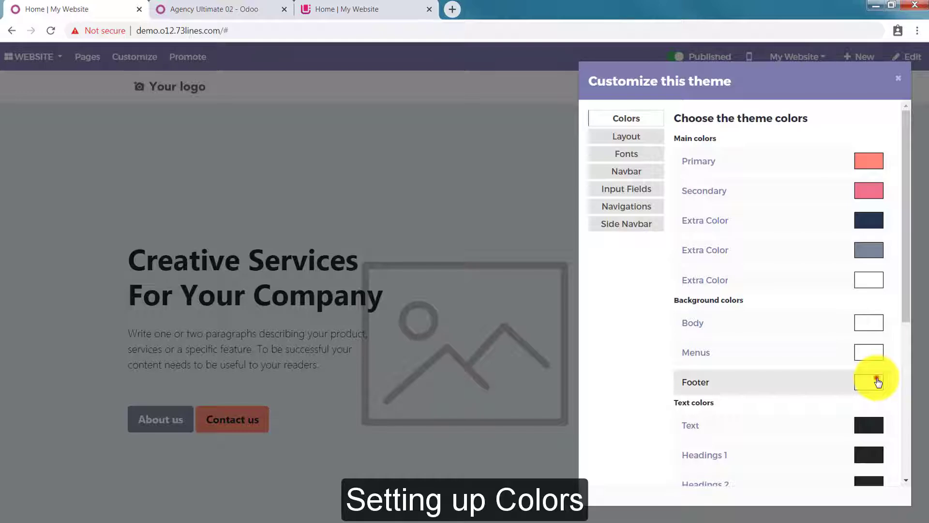
click(875, 380)
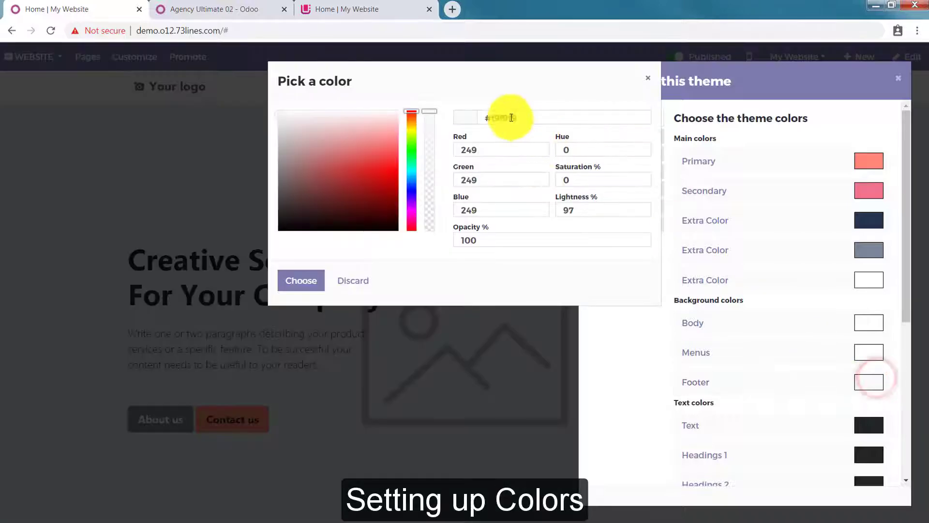
drag(524, 117, 421, 116)
key(ctrl+v)
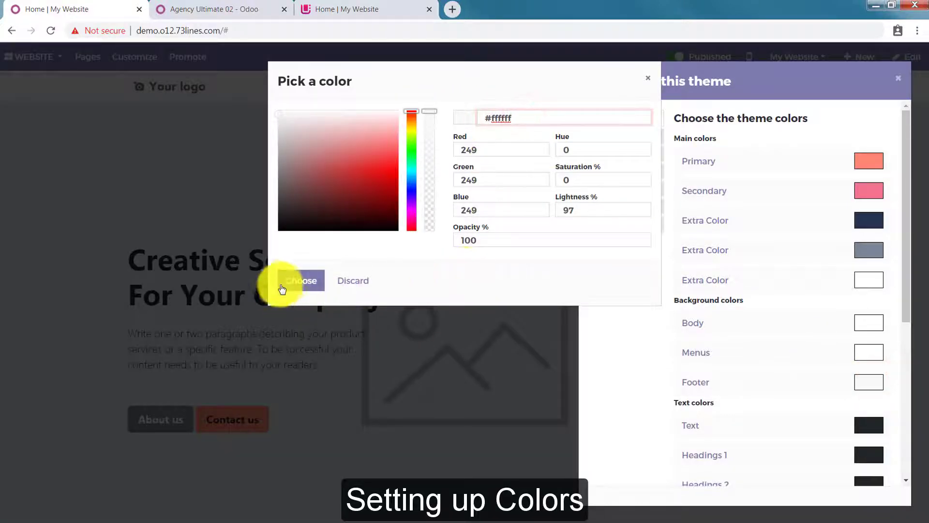
click(286, 281)
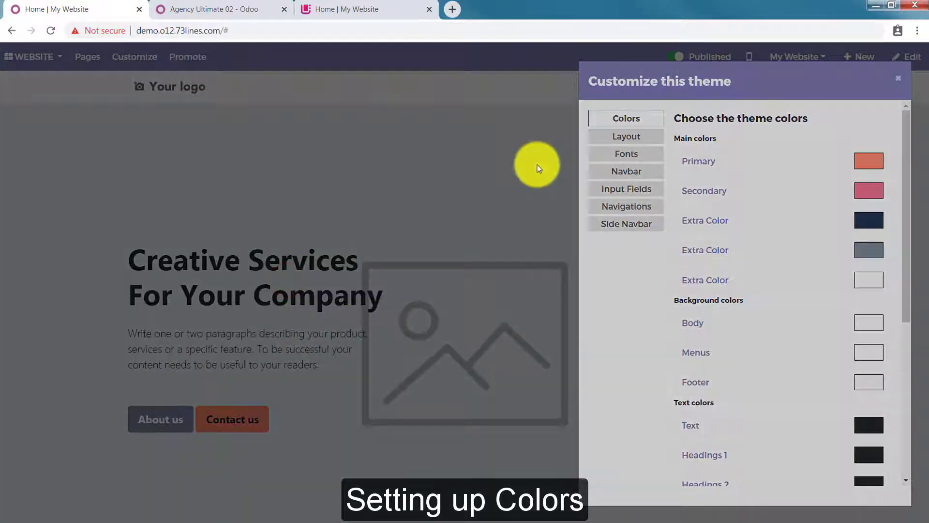
Copy the Text color code from the module parameters and set the theme's Text color to #7b8697
click(216, 4)
scroll(391, 167, down, 1)
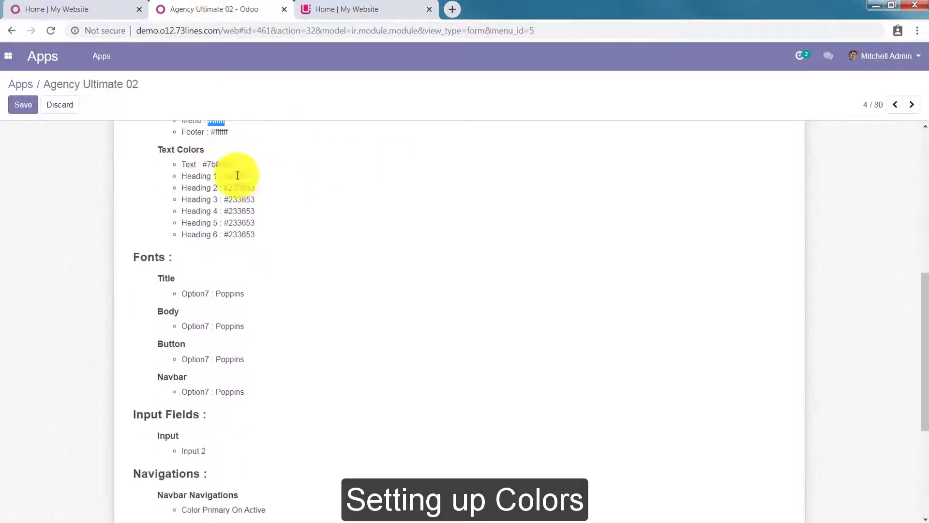
double_click(207, 164)
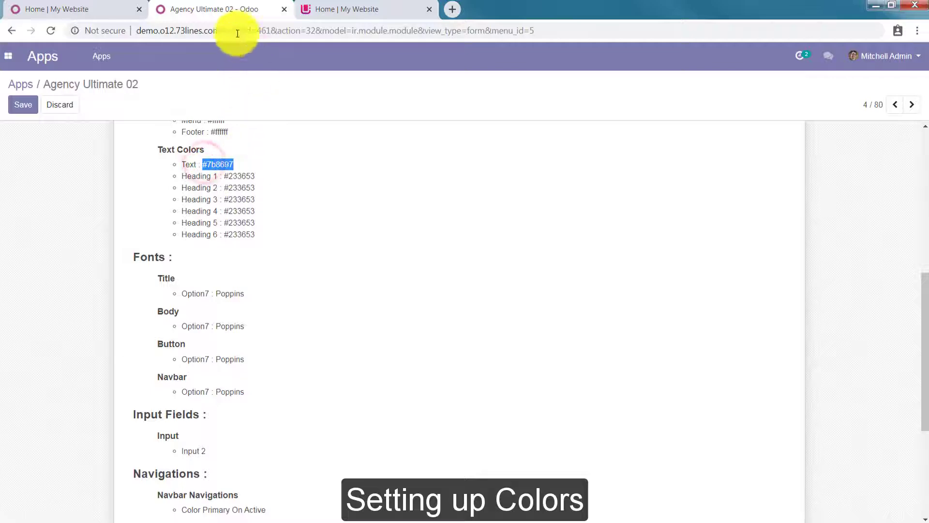
click(116, 4)
scroll(850, 271, down, 6)
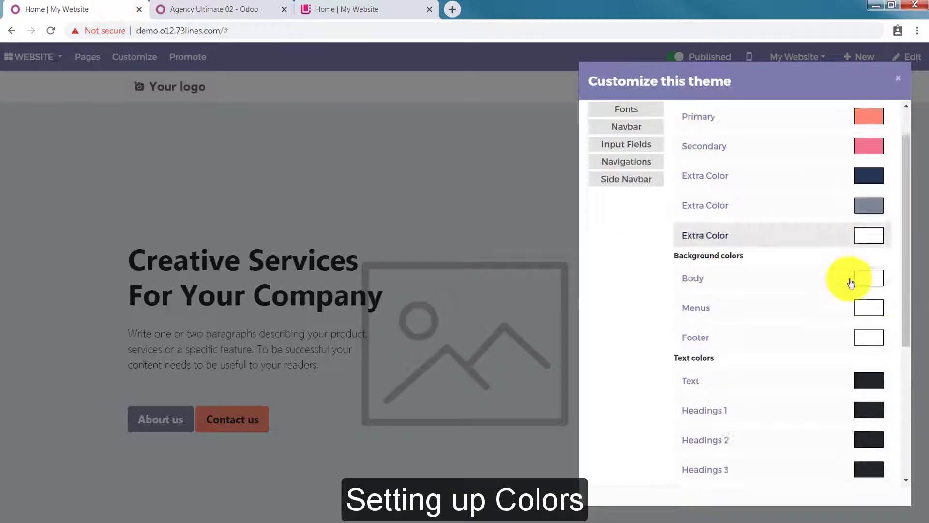
click(858, 155)
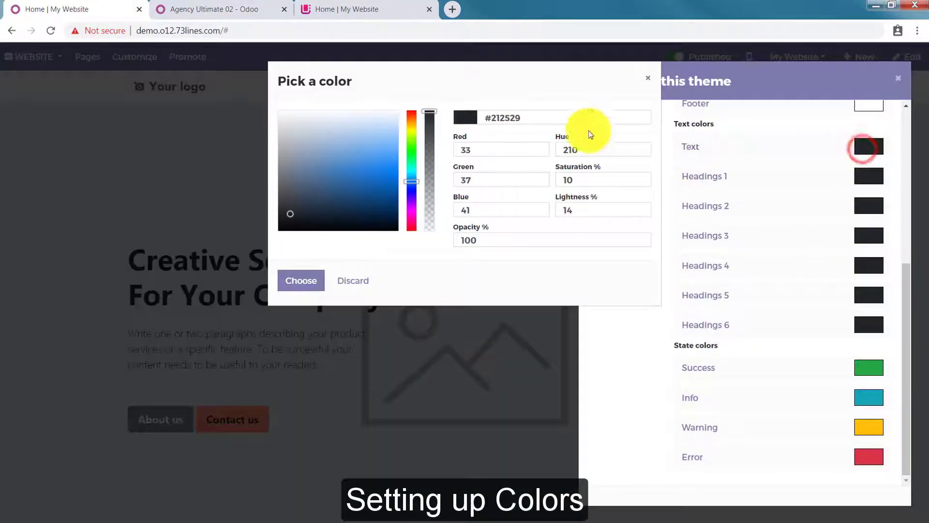
click(560, 118)
text(#7b8697)
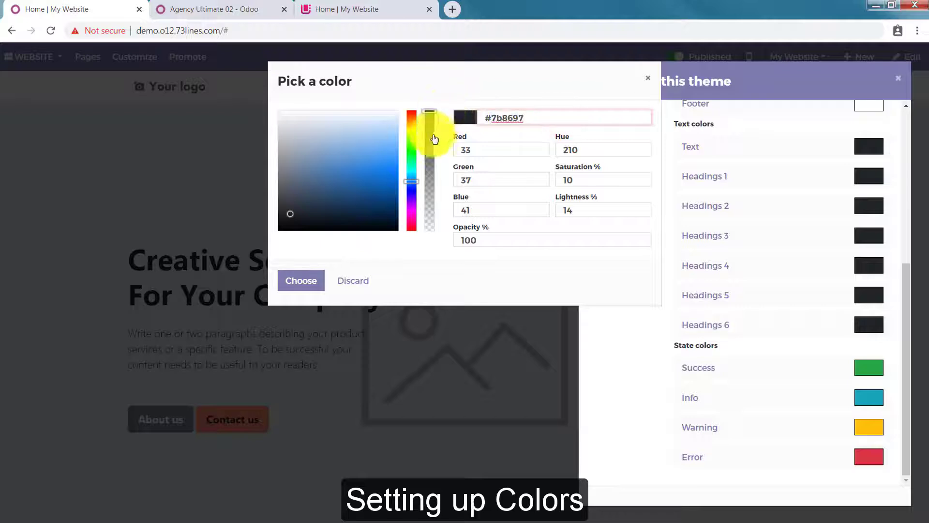
click(486, 117)
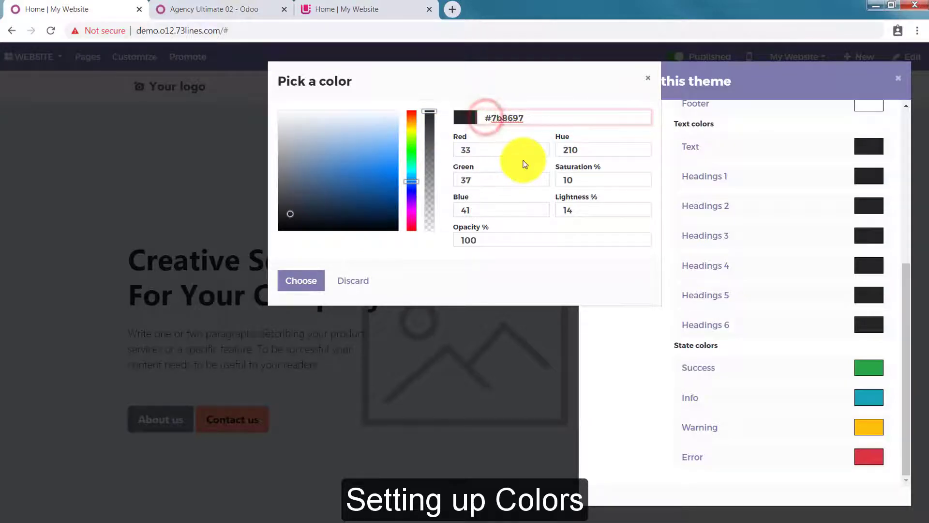
click(305, 280)
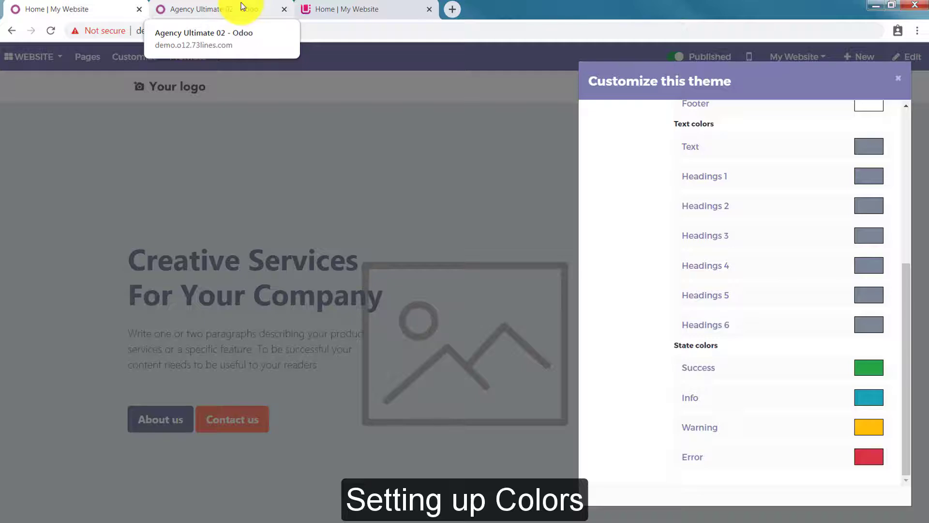
Copy the Heading 1 color code from the module parameters and set the theme's Headings 1 text color to #233653
click(241, 3)
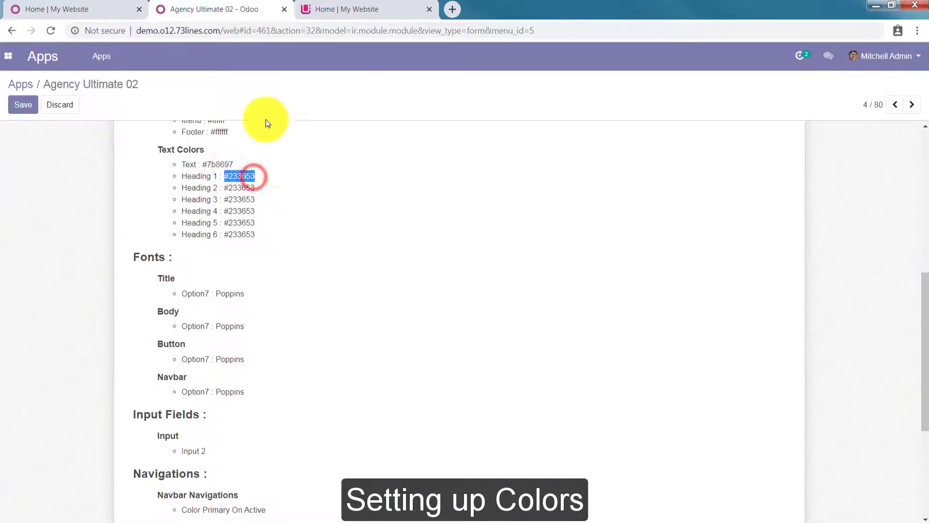
click(116, 6)
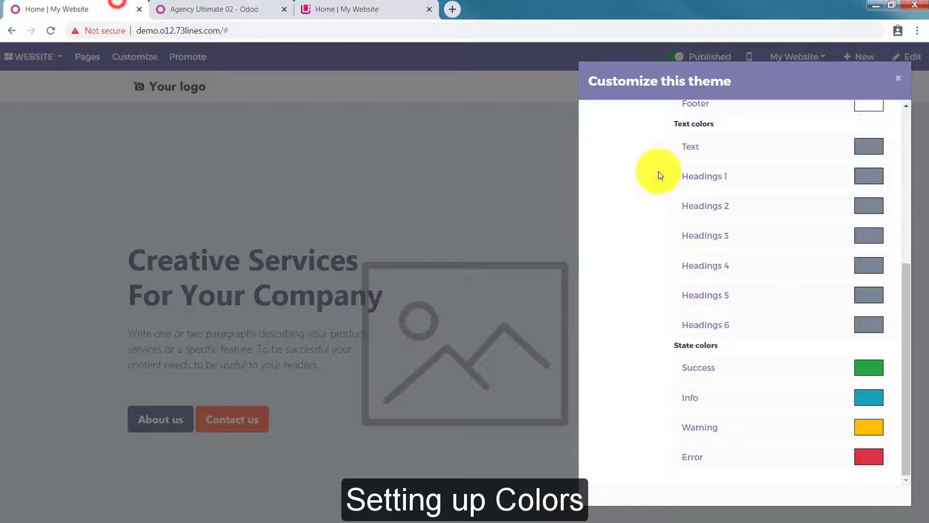
click(864, 176)
drag(527, 118, 466, 116)
text(#233653)
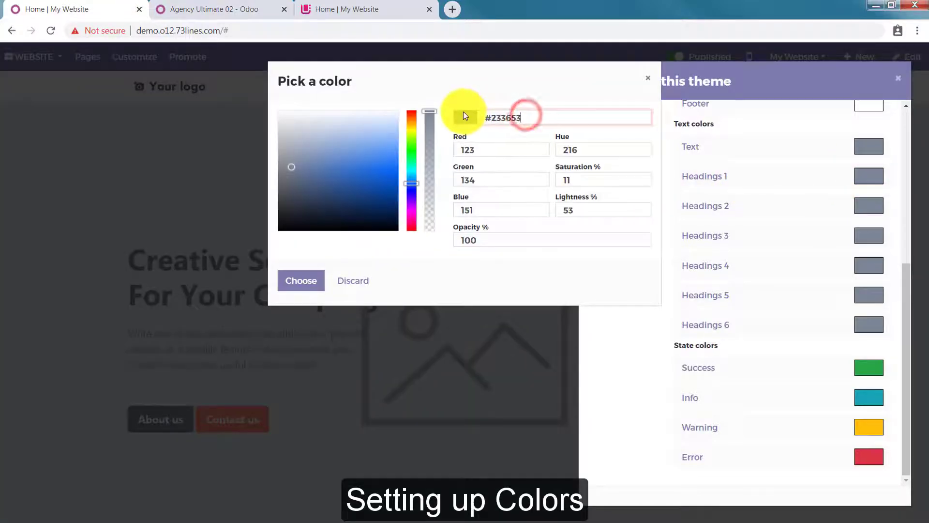
click(309, 280)
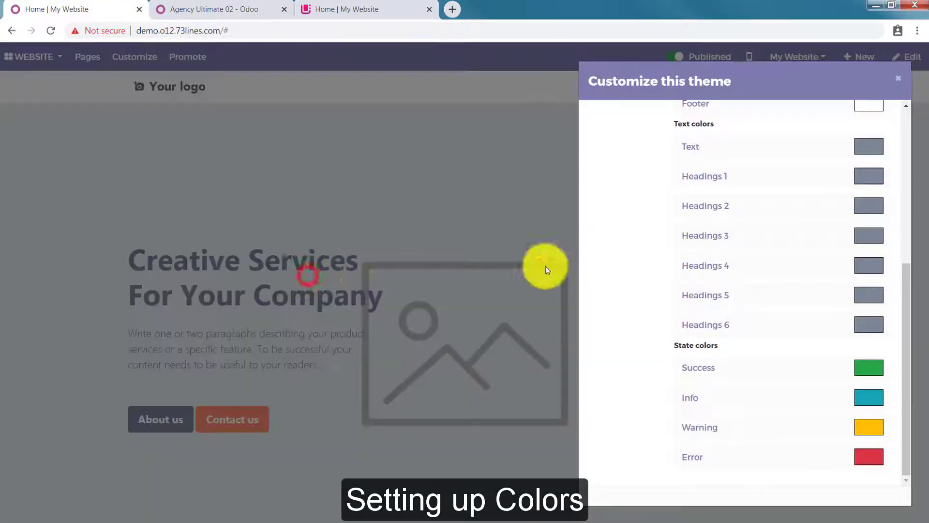
click(881, 211)
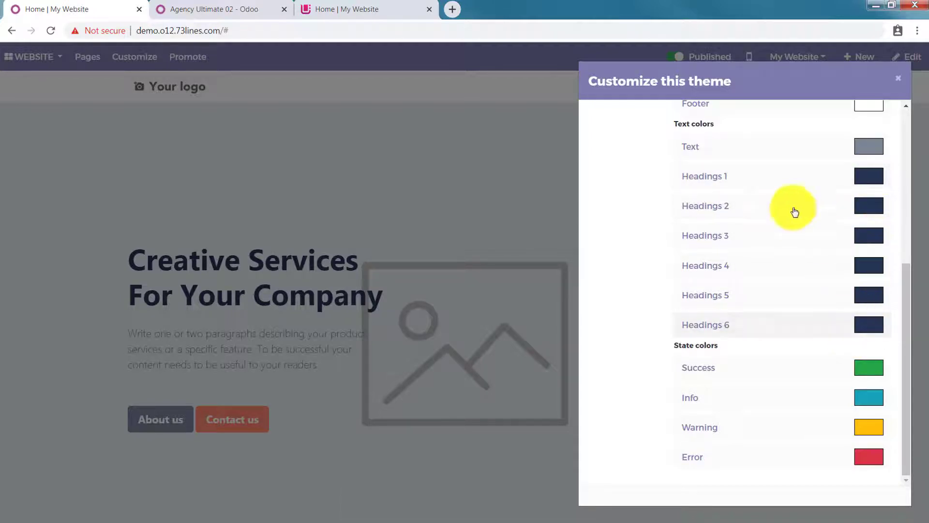
Check the font parameters of the module and set the theme's Title, Body, Button and Navbar fonts to Poppins
click(228, 8)
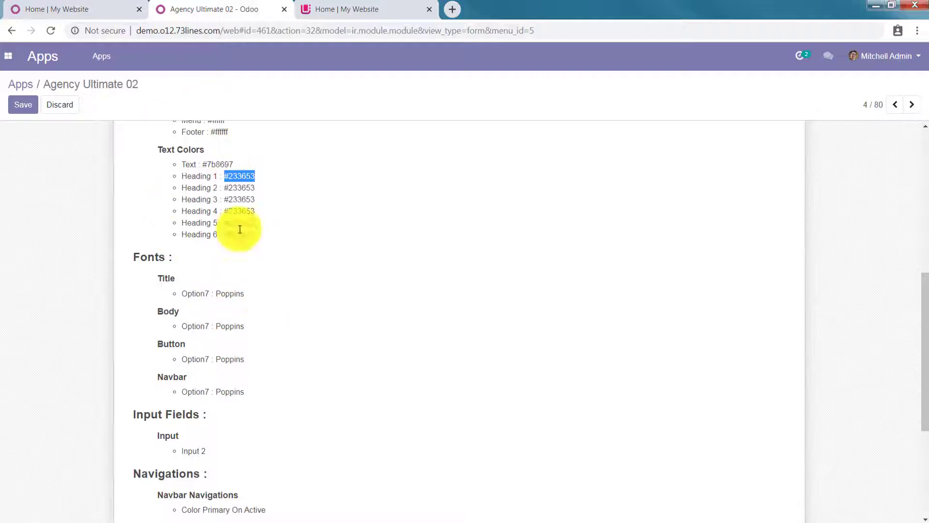
click(69, 6)
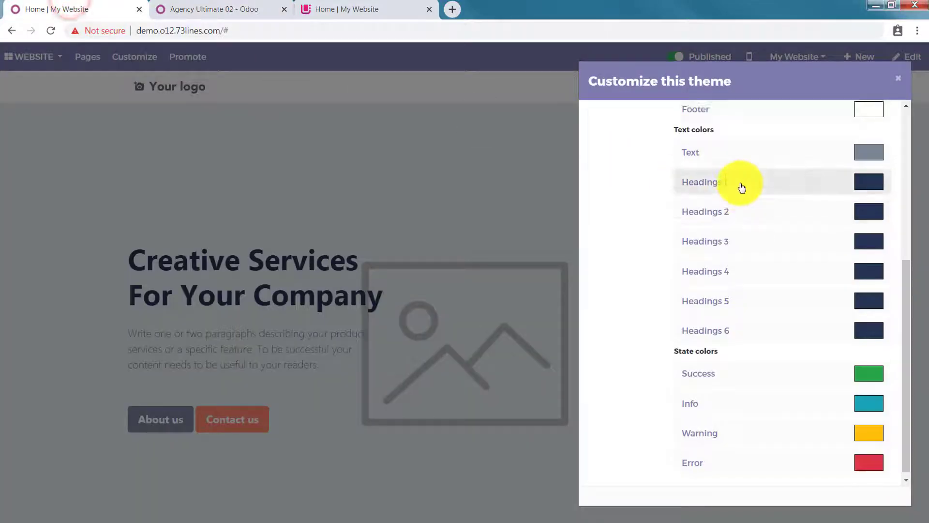
scroll(740, 187, up, 6)
click(634, 162)
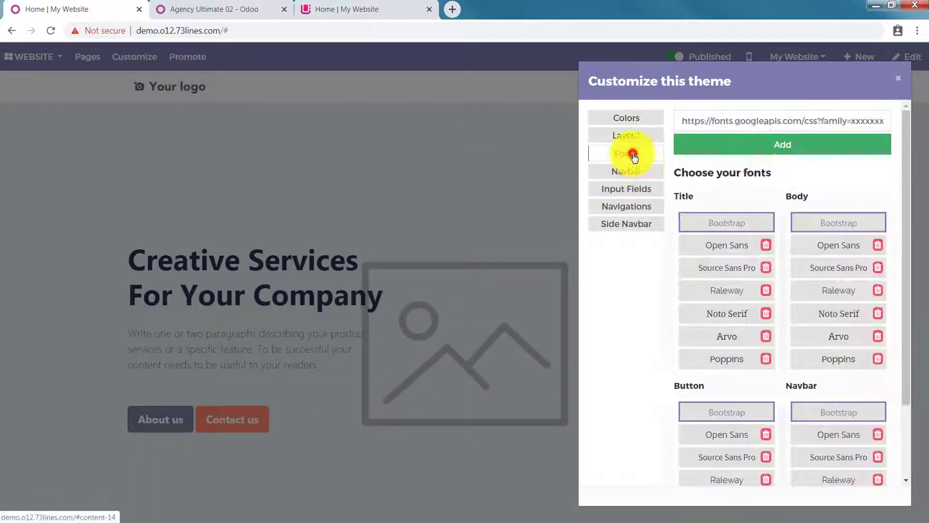
click(729, 358)
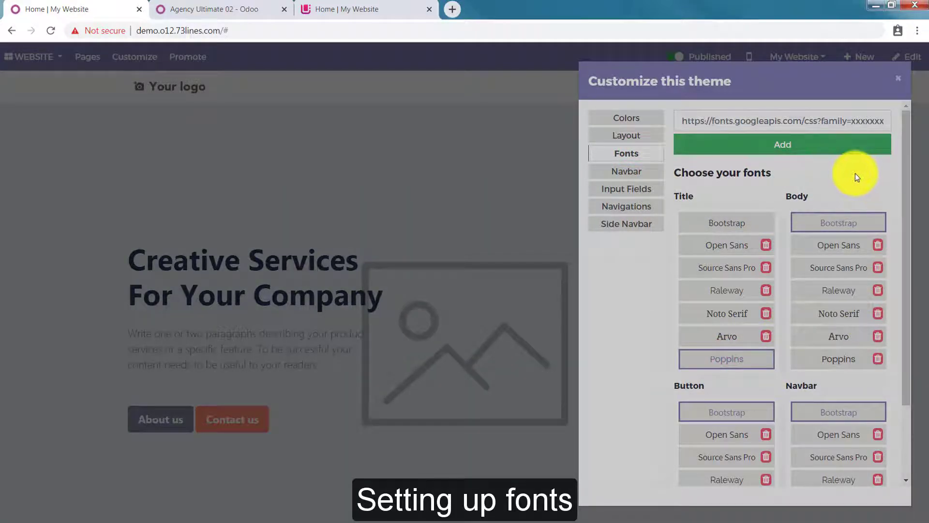
scroll(855, 173, down, 2)
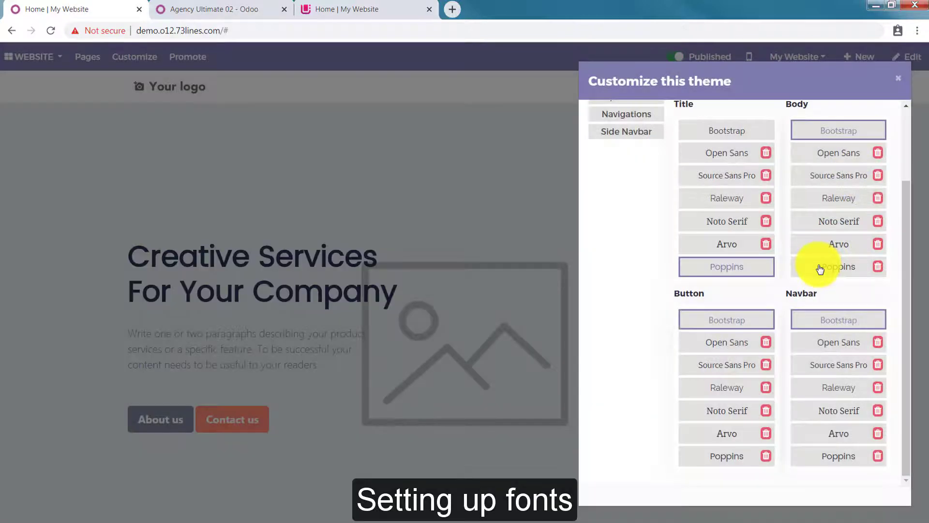
click(819, 267)
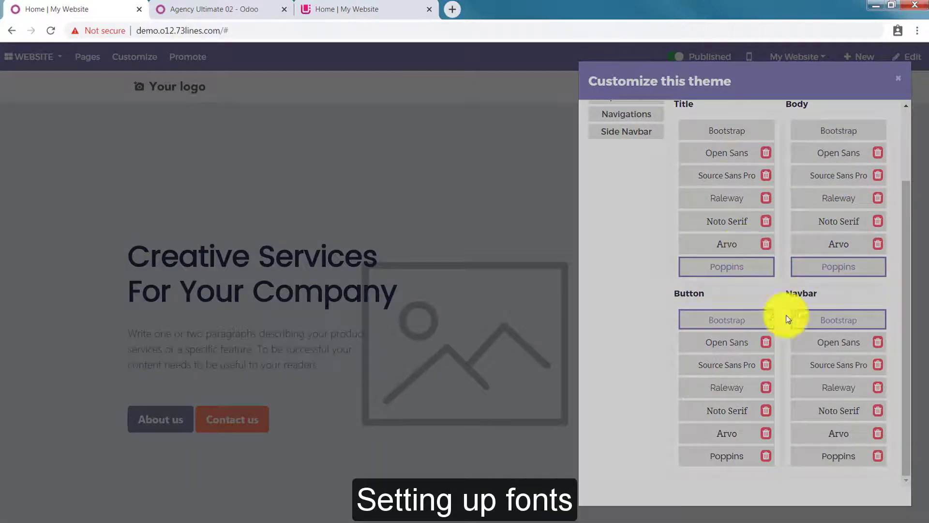
click(702, 458)
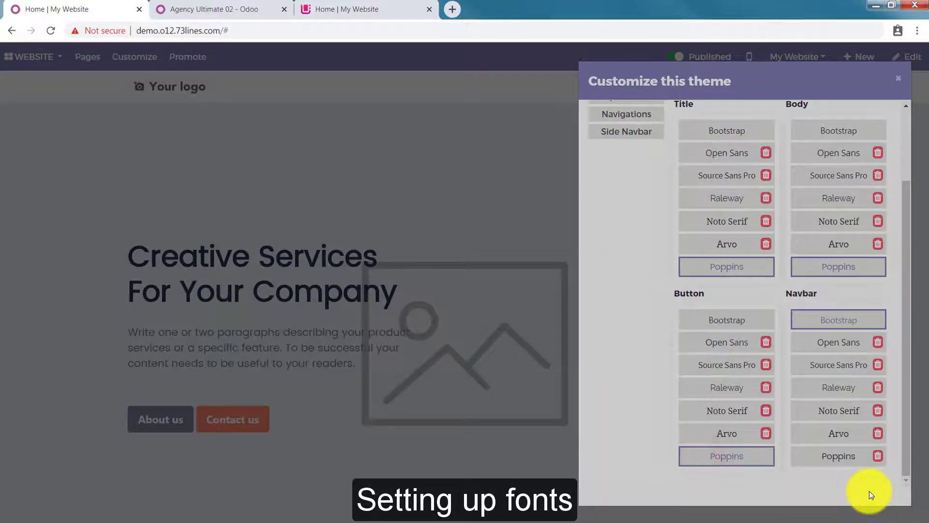
click(839, 459)
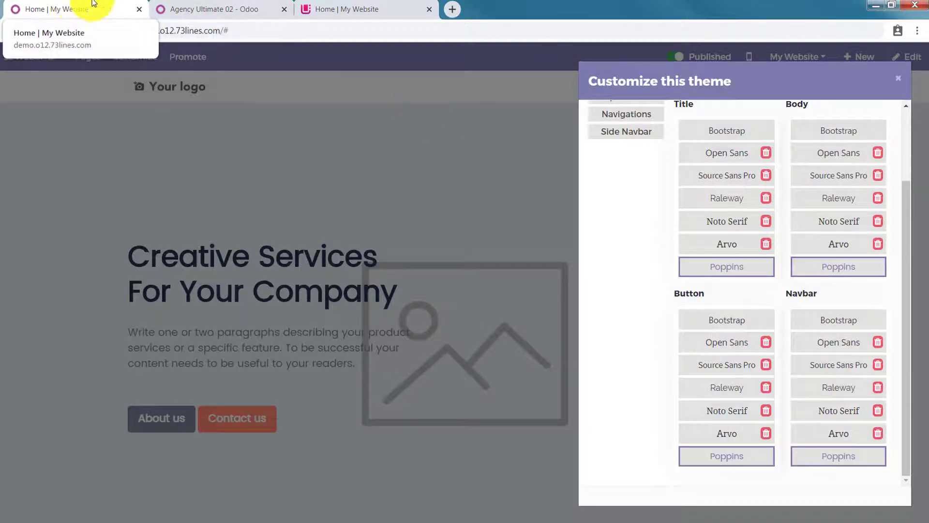
Review the module's Fonts, Input Fields and Navigations parameters and open the theme's Navbar options
click(184, 7)
scroll(352, 202, down, 2)
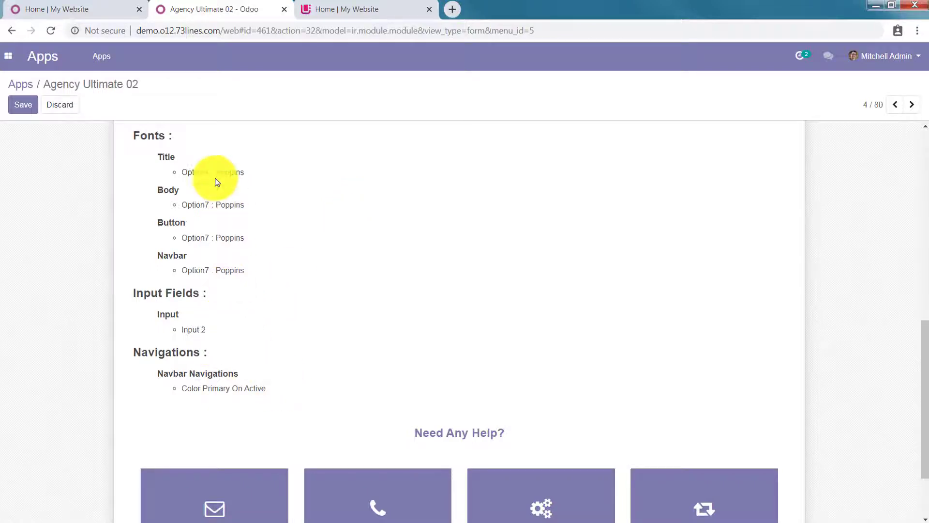
click(94, 8)
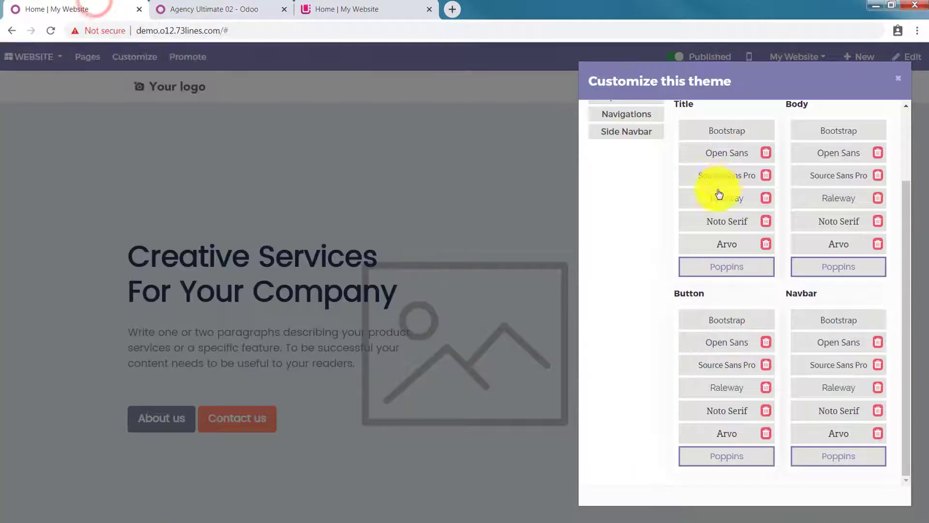
scroll(718, 193, up, 2)
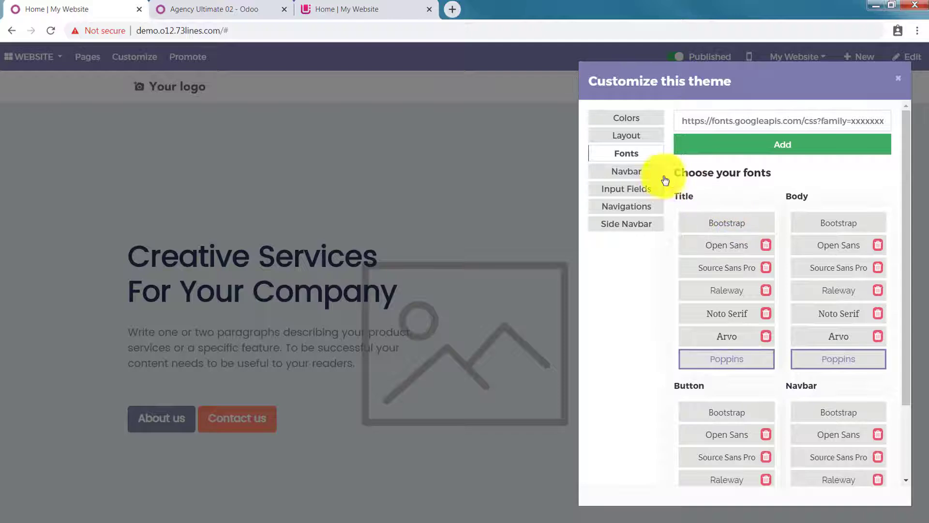
click(647, 173)
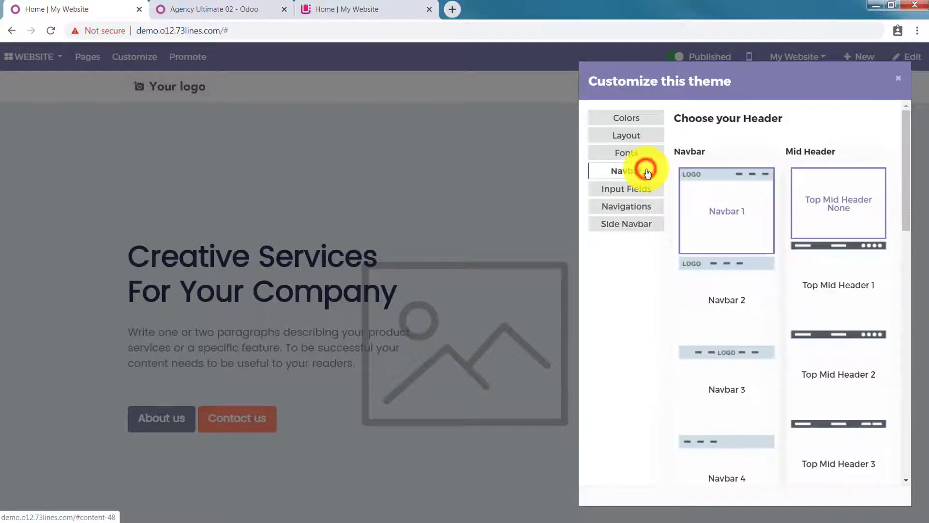
Check the Input Fields parameter of the module and set the theme's input style to Input 2
click(649, 193)
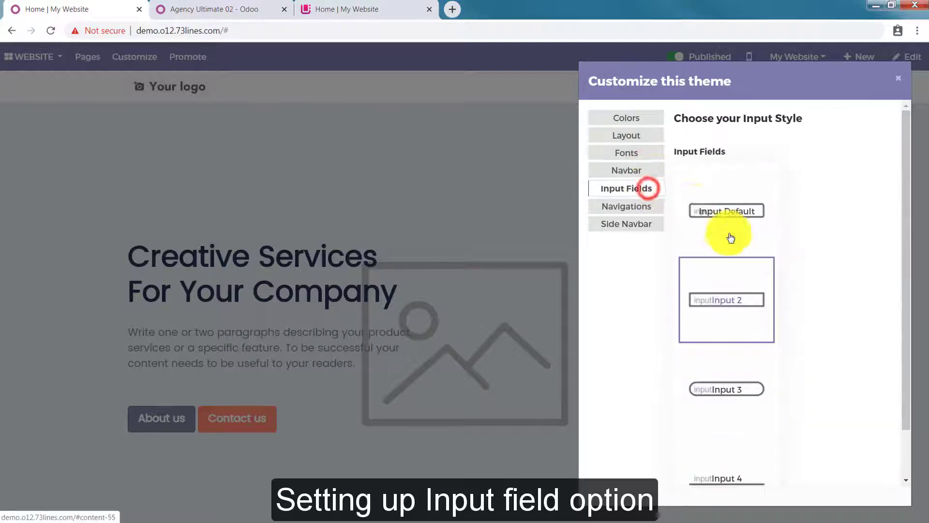
click(235, 8)
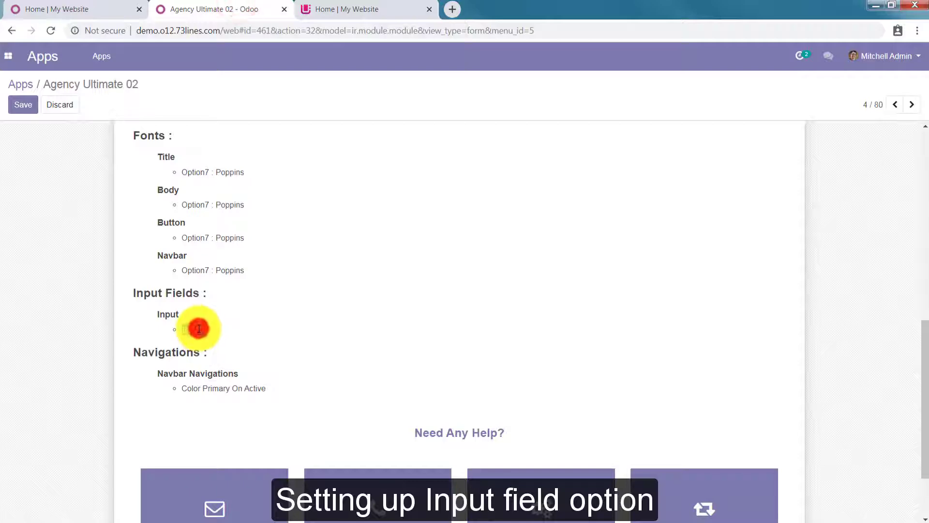
click(118, 3)
click(732, 298)
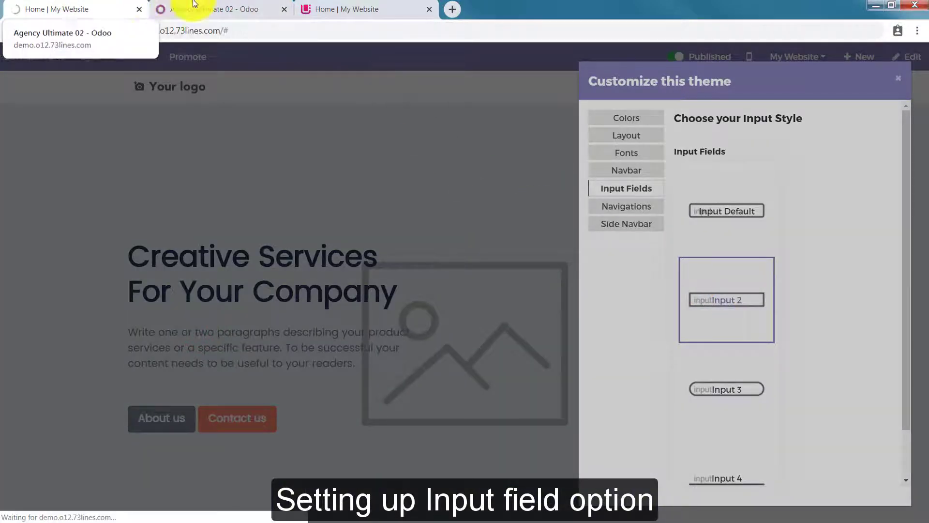
Check the module's Navigations parameter, set the theme's Navbar Navigation to Color Primary On Active, and close the theme customization
click(174, 3)
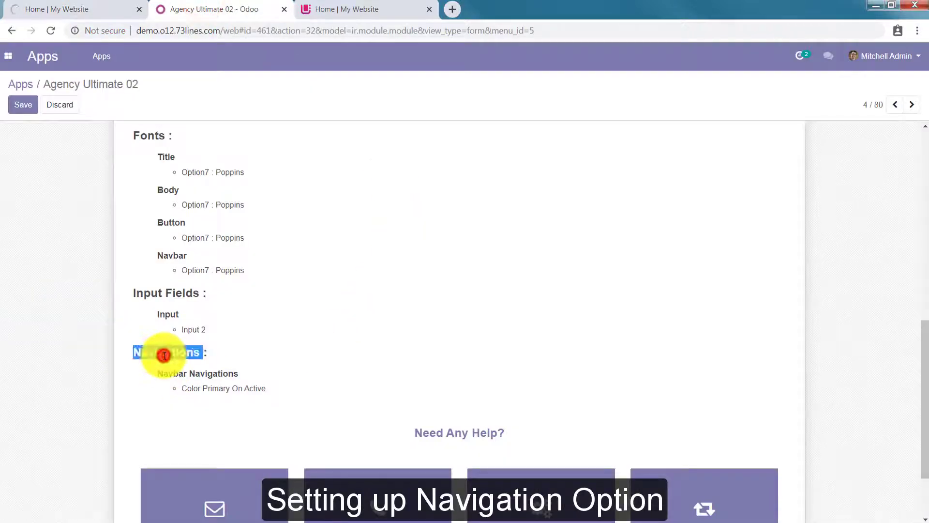
click(106, 3)
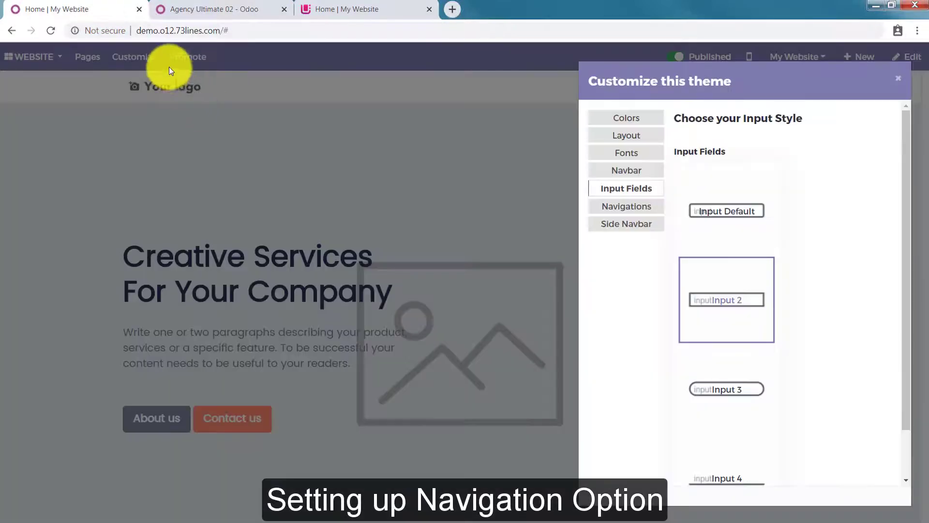
click(636, 206)
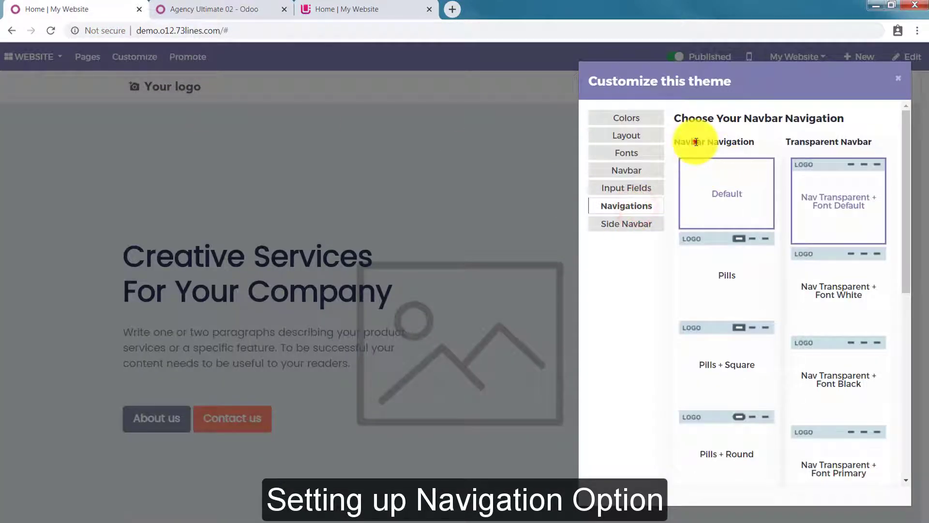
scroll(741, 201, down, 3)
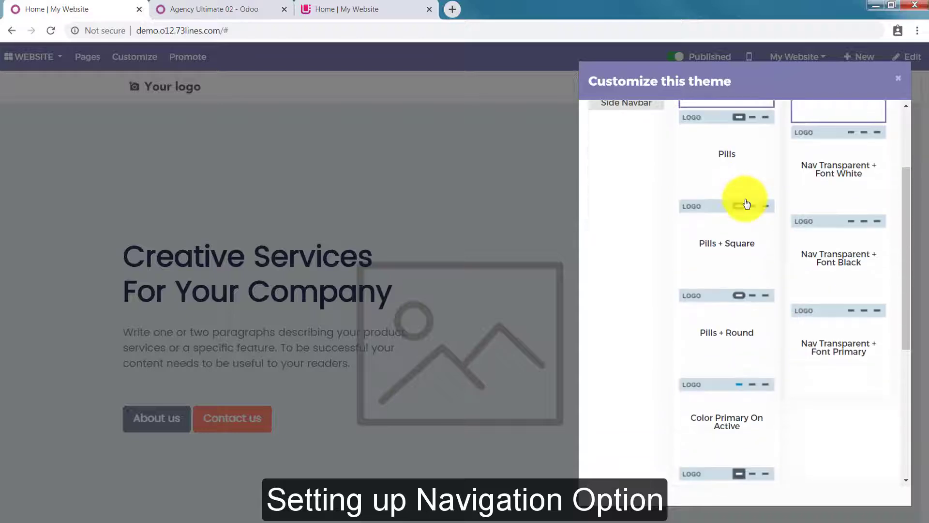
scroll(746, 203, down, 1)
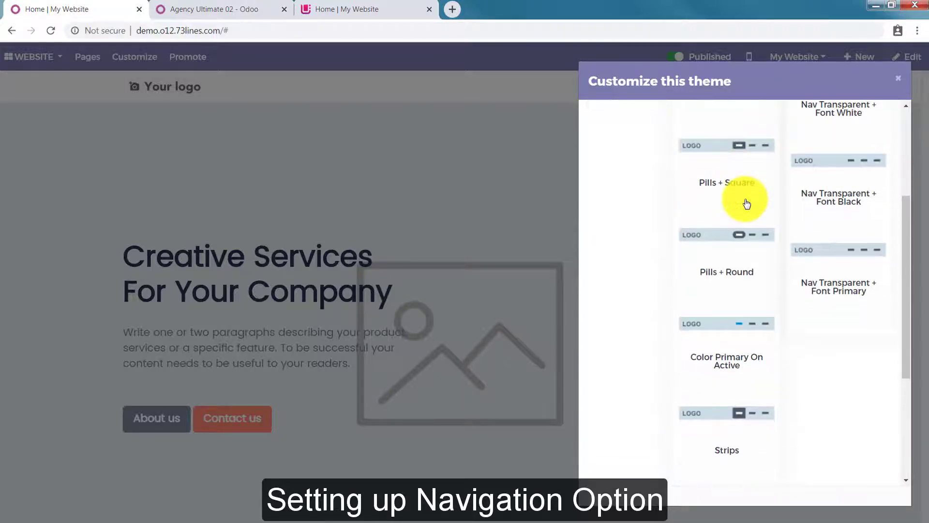
click(736, 367)
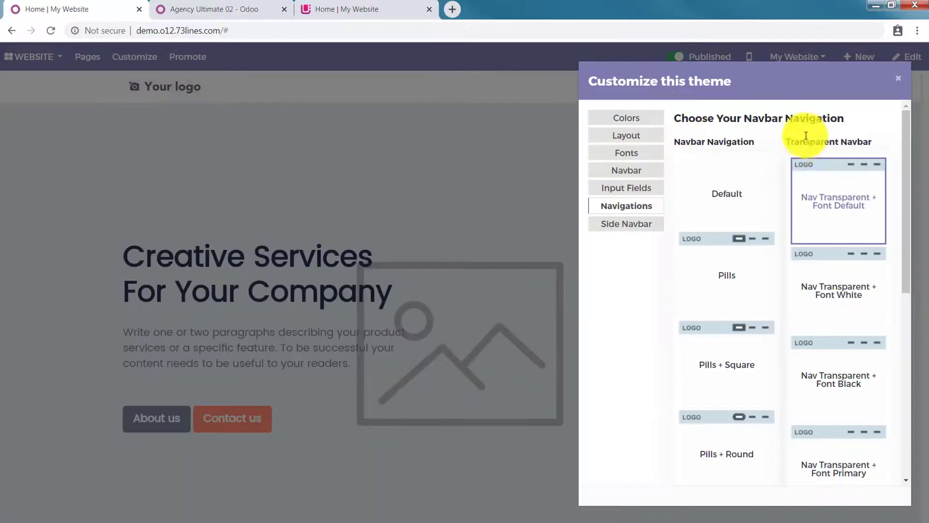
click(896, 83)
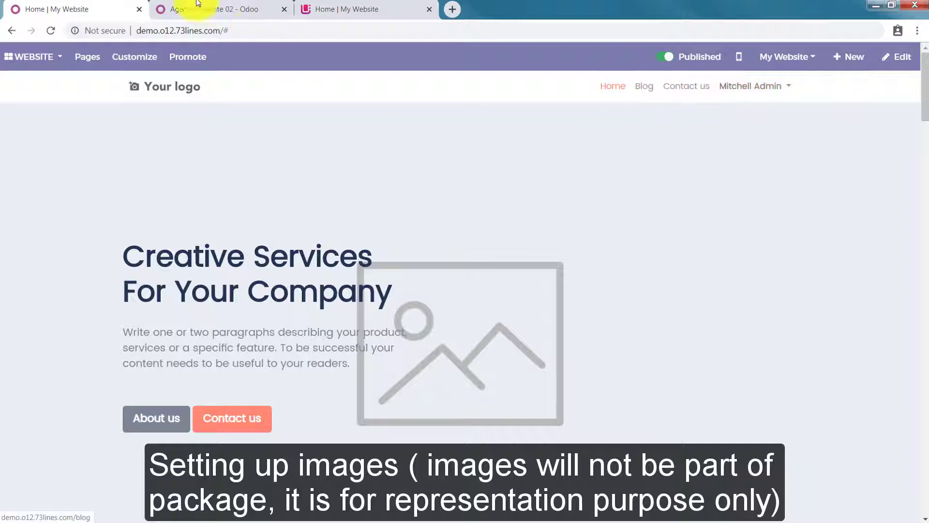
Check the banner on the Agency Ultimate 02 demo homepage and open the My Website homepage for editing
click(310, 8)
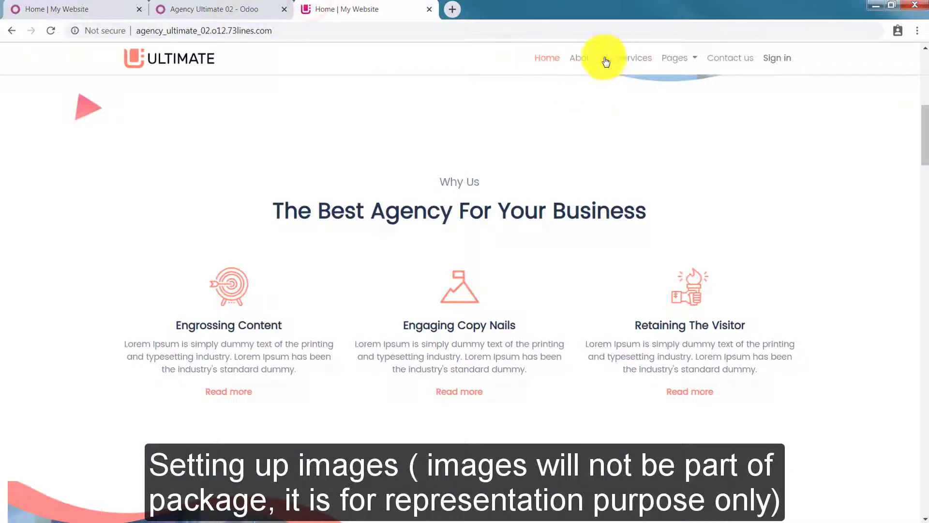
scroll(608, 170, up, 5)
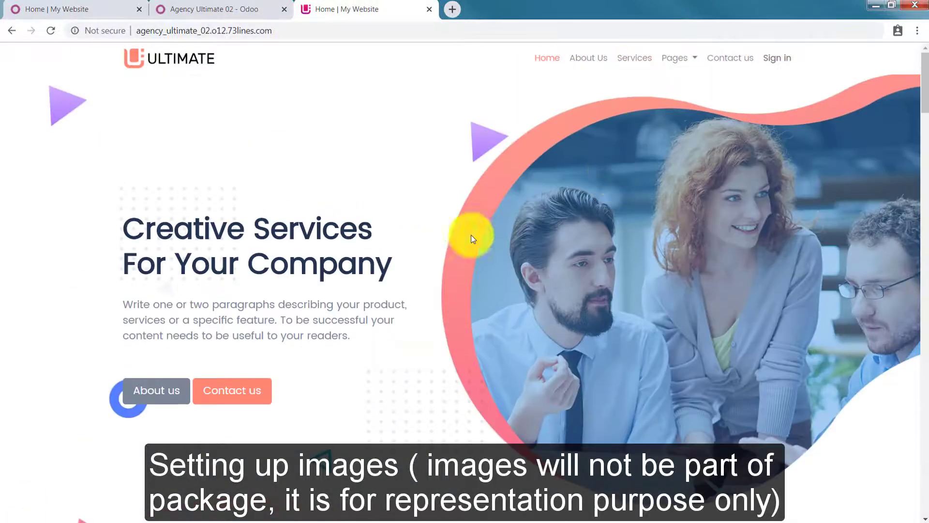
click(94, 6)
click(896, 62)
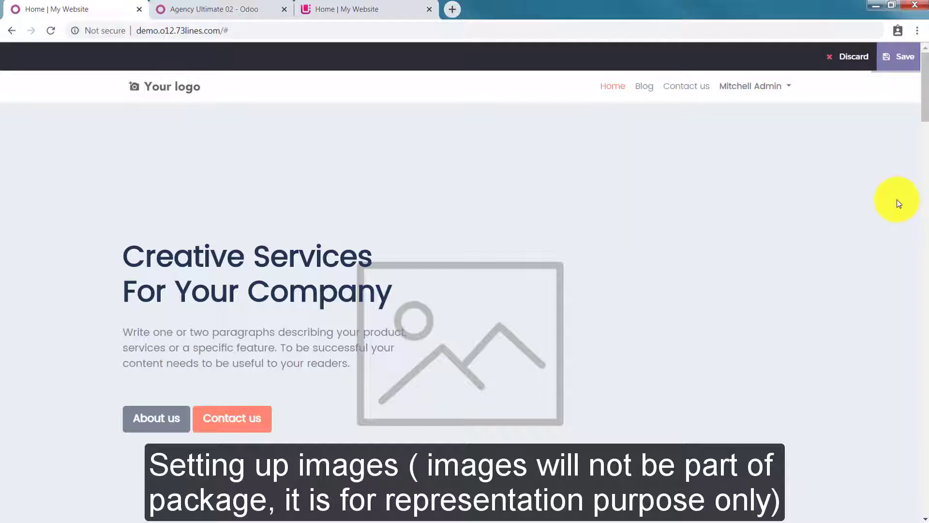
Set the Agency2 Banner block's background image by uploading image 01 from the agency_ultimate folder
click(835, 214)
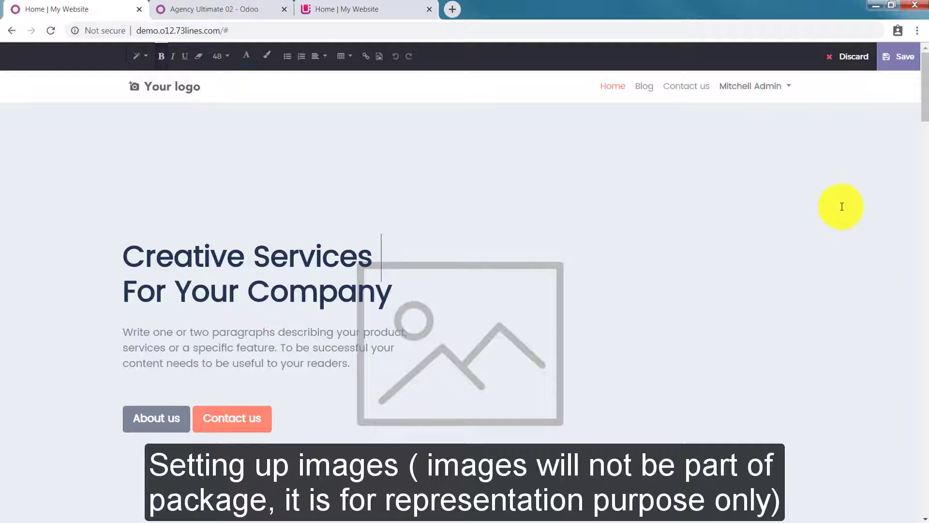
click(620, 166)
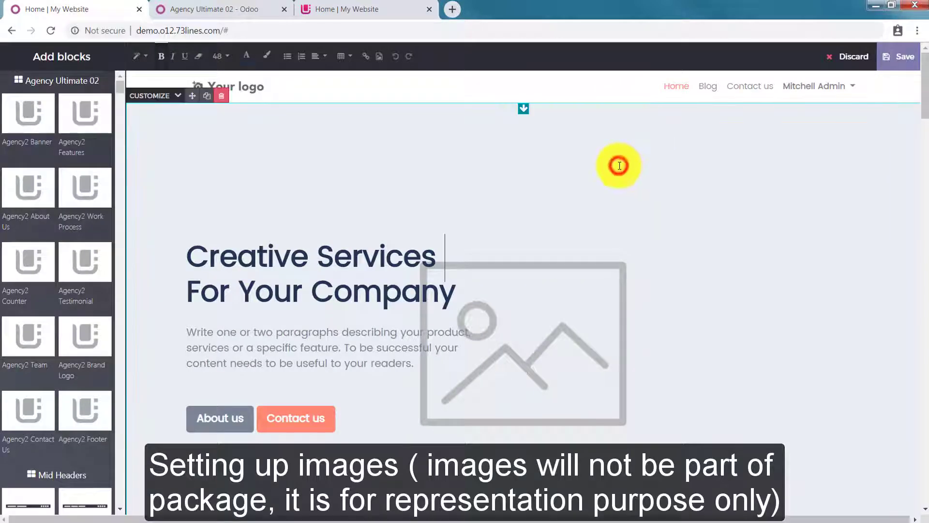
click(178, 96)
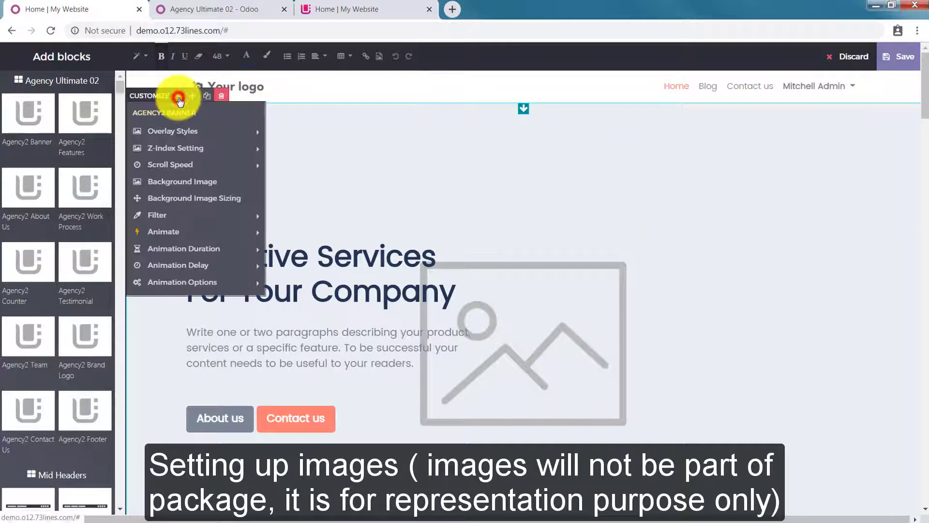
click(215, 183)
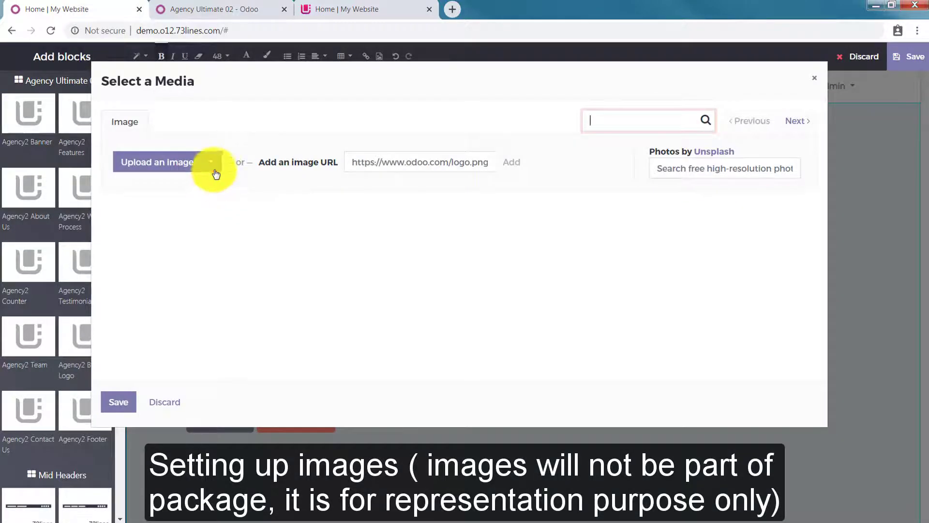
click(213, 163)
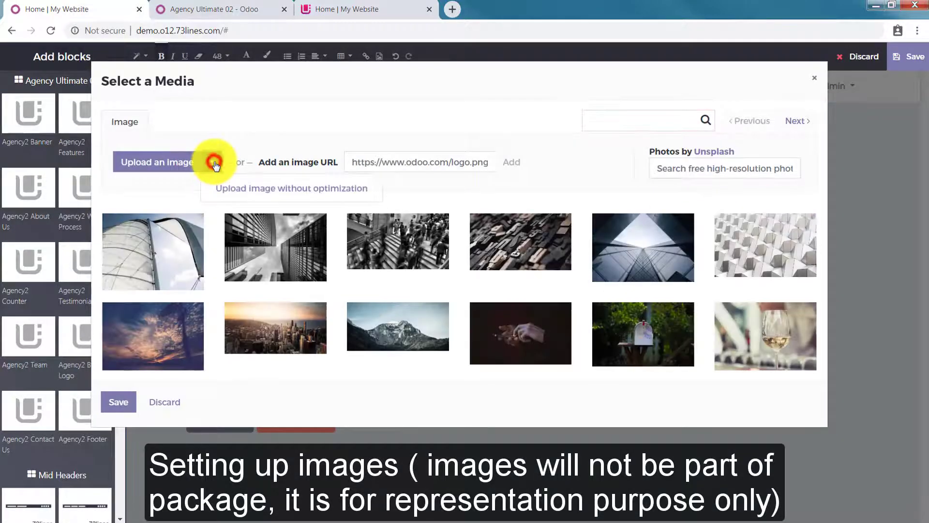
click(167, 169)
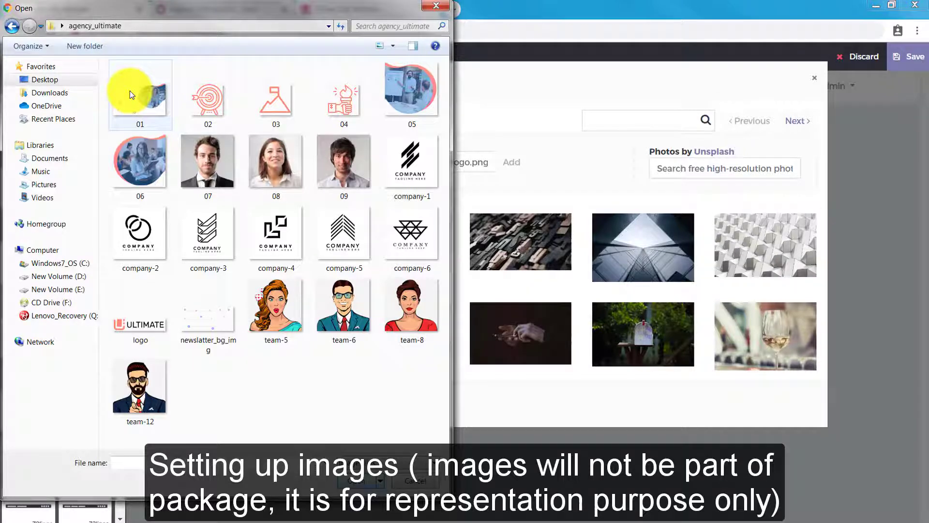
click(130, 93)
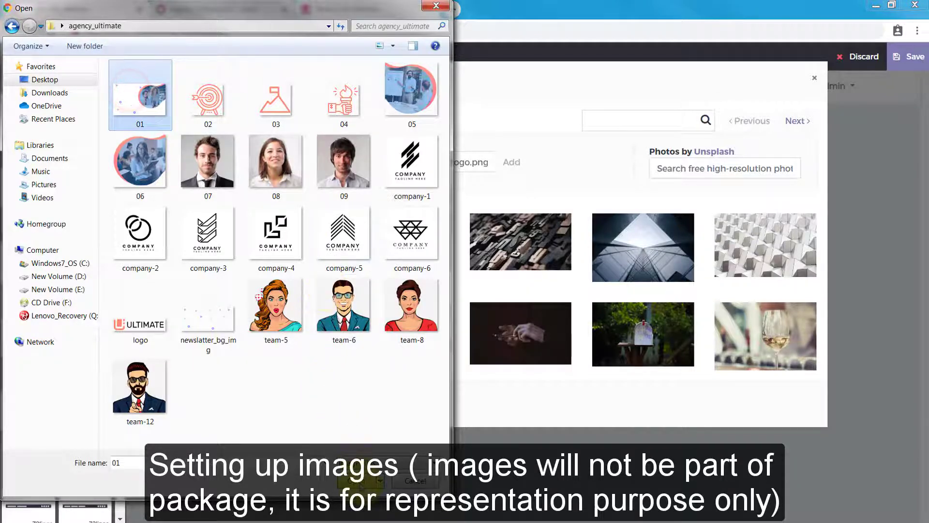
click(358, 481)
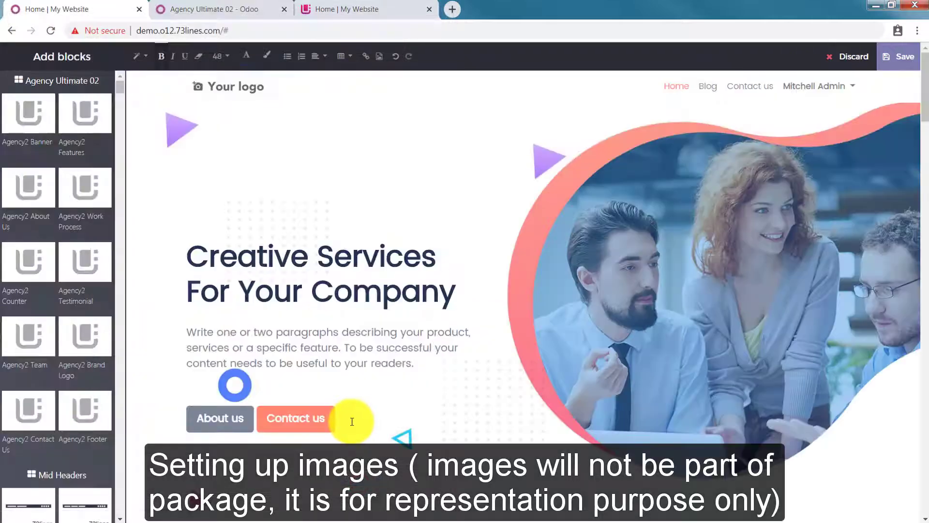
Check the demo's features section and replace the Engrossing Content placeholder with uploaded image 02
scroll(756, 231, down, 6)
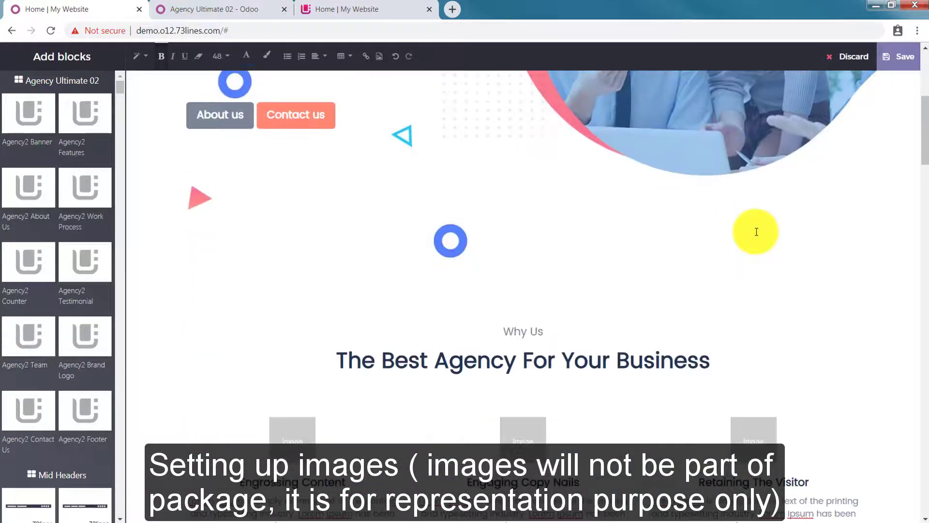
scroll(756, 231, down, 4)
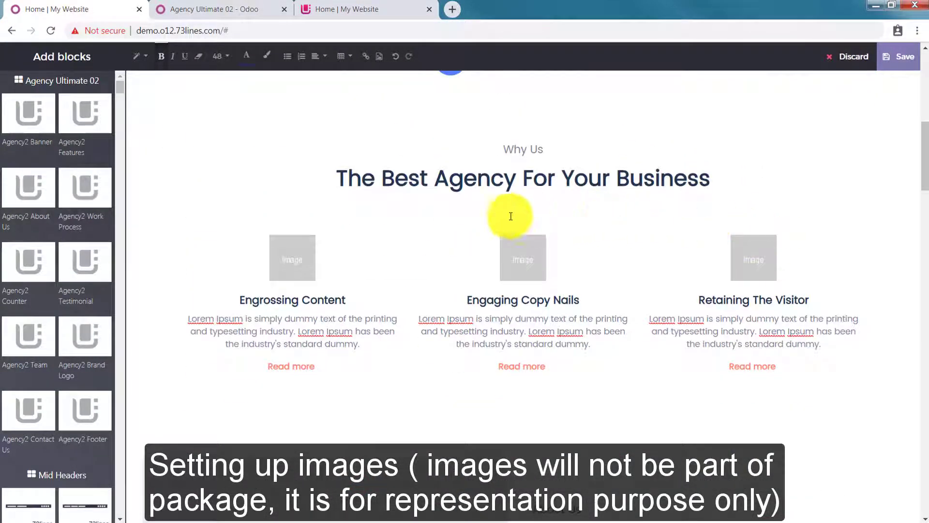
click(335, 7)
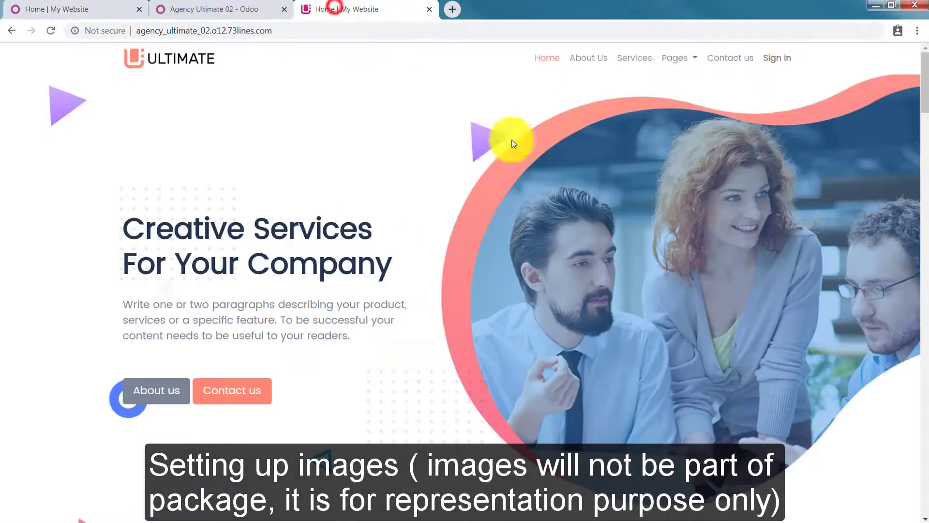
scroll(504, 334, down, 9)
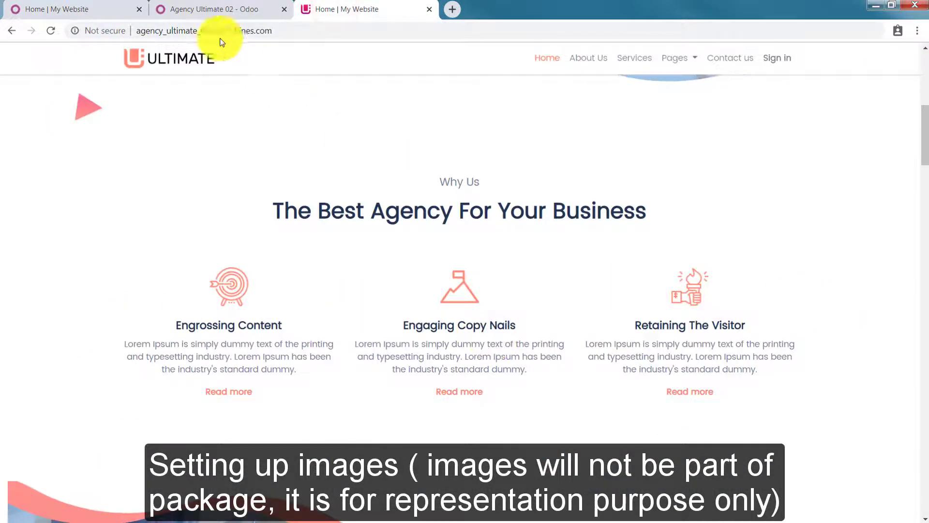
click(106, 8)
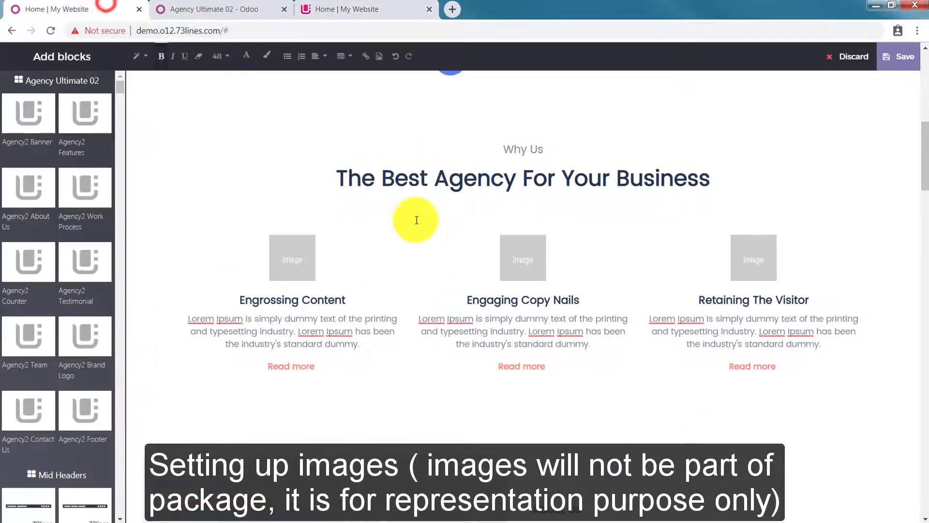
click(296, 257)
double_click(287, 249)
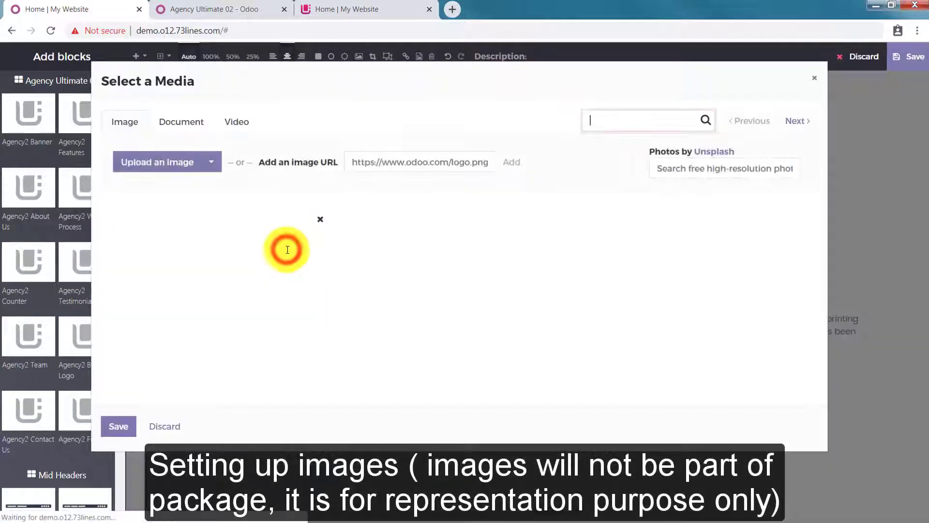
click(181, 170)
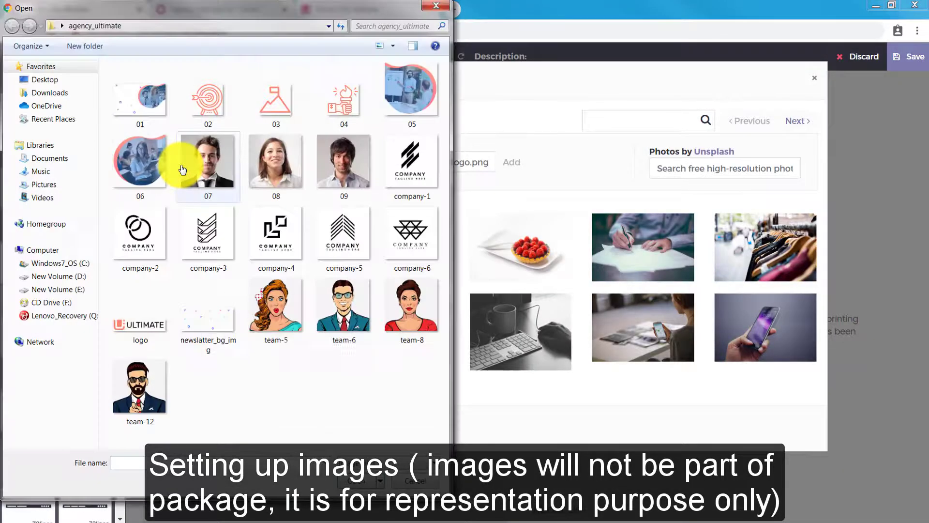
double_click(201, 109)
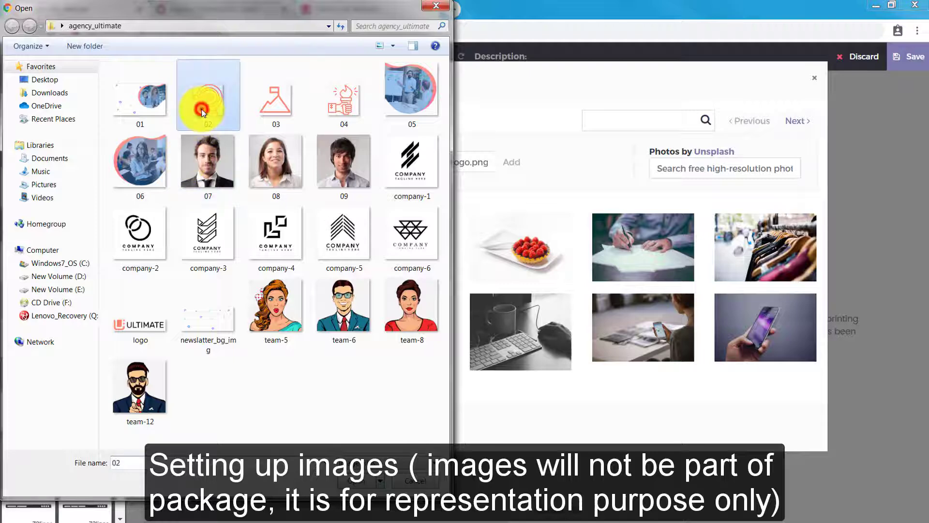
Replace the Engaging Copy Nails placeholder with uploaded image 03 and the Retaining The Visitor placeholder with image 04
click(529, 259)
double_click(530, 259)
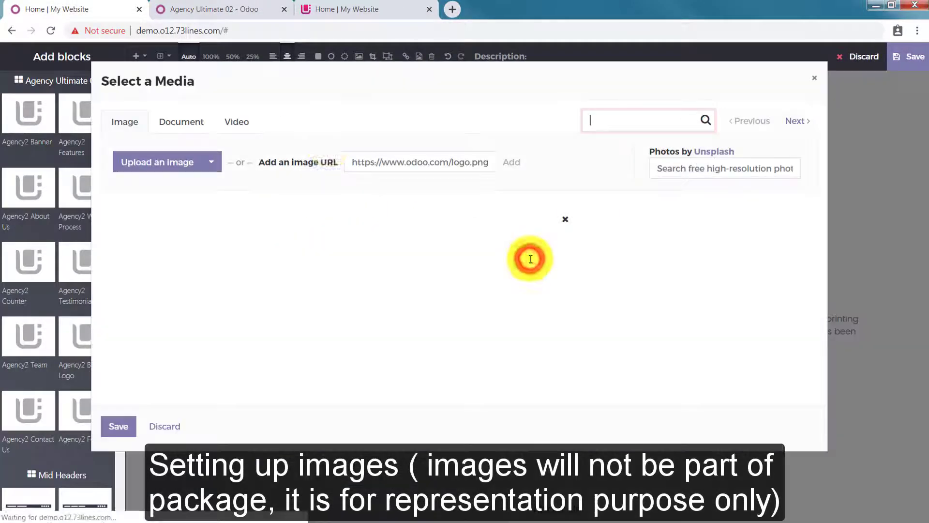
click(183, 162)
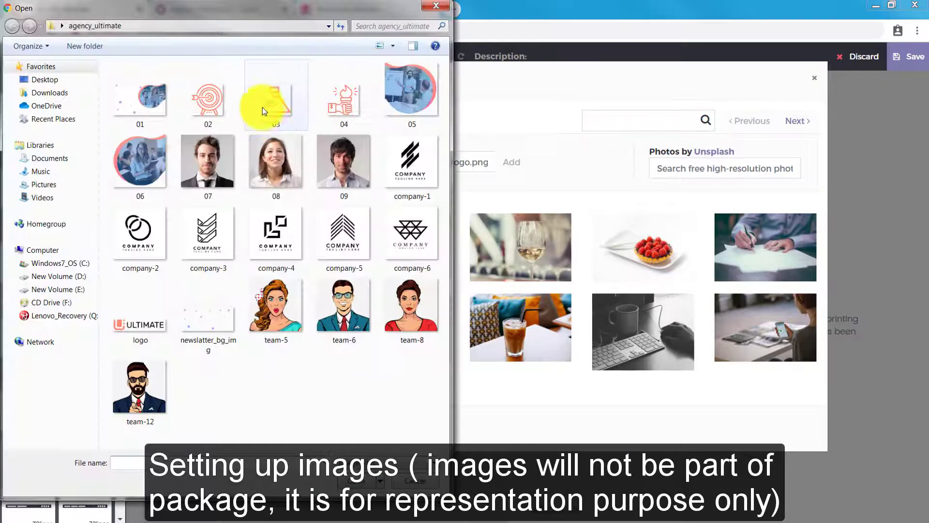
double_click(260, 103)
click(757, 255)
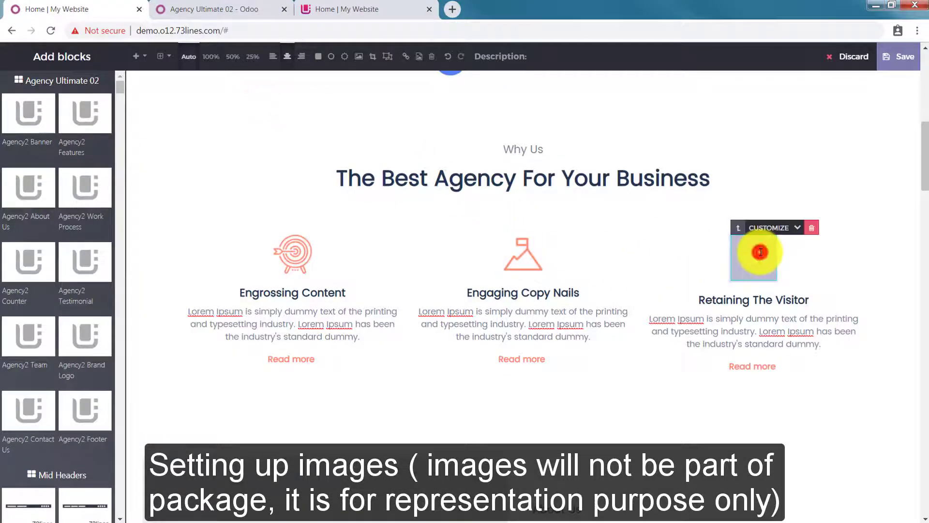
double_click(789, 261)
click(149, 164)
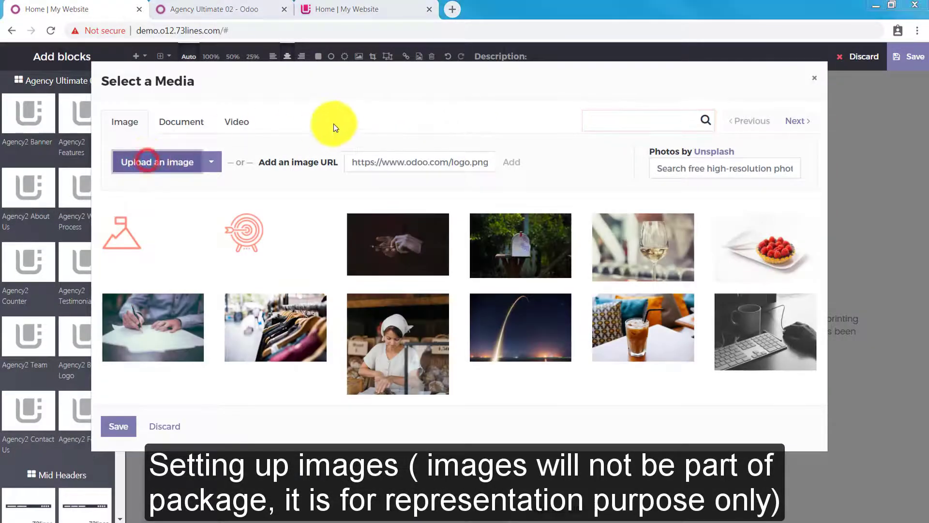
double_click(345, 106)
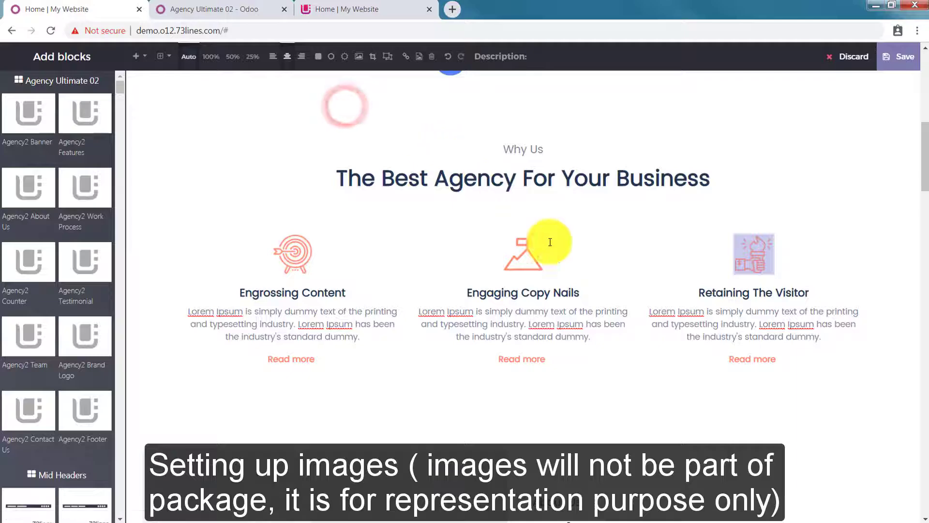
Replace the About Us section's placeholder with uploaded image 05 from the agency_ultimate folder
scroll(556, 261, down, 5)
click(433, 260)
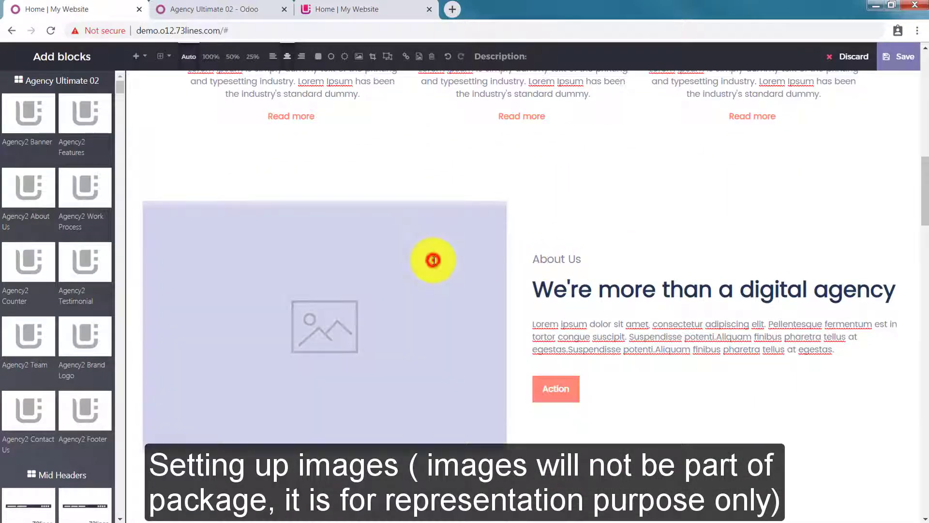
double_click(431, 259)
click(164, 166)
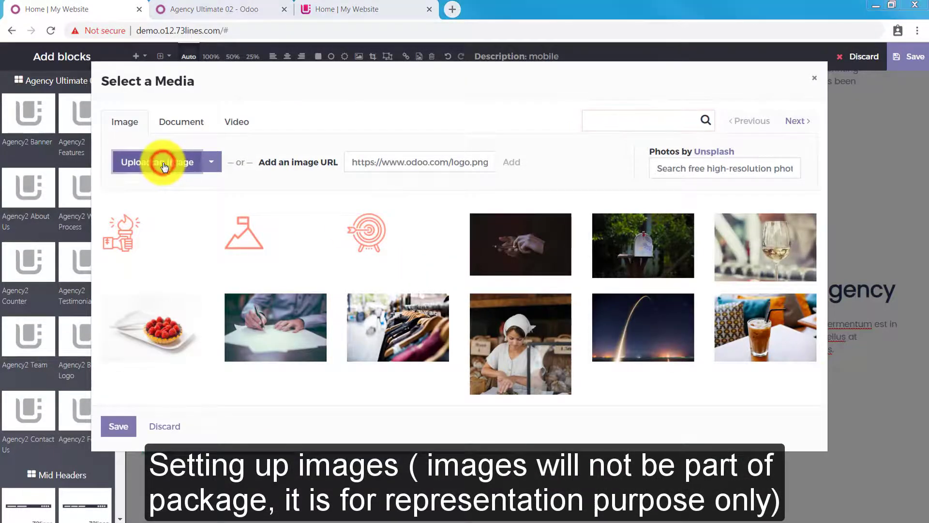
click(393, 88)
double_click(394, 88)
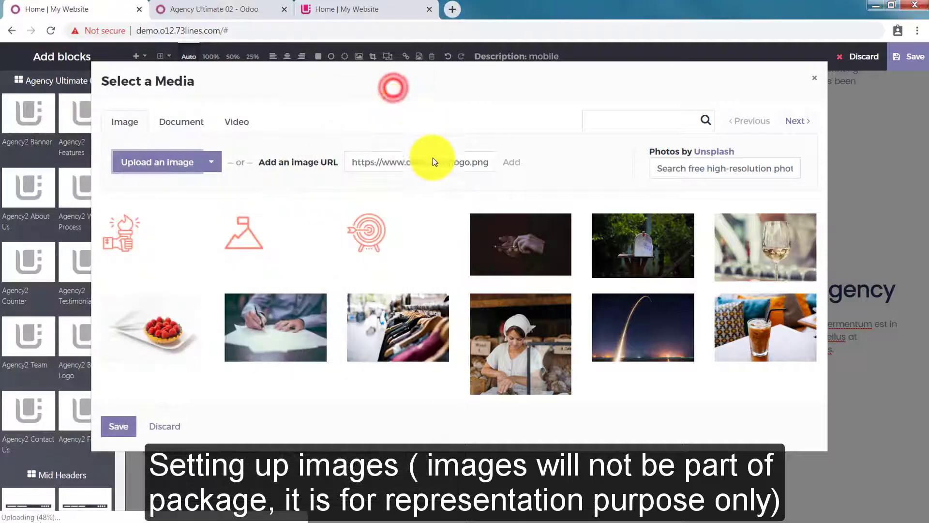
Replace the Work Process section's placeholder with uploaded image 06
scroll(459, 226, down, 10)
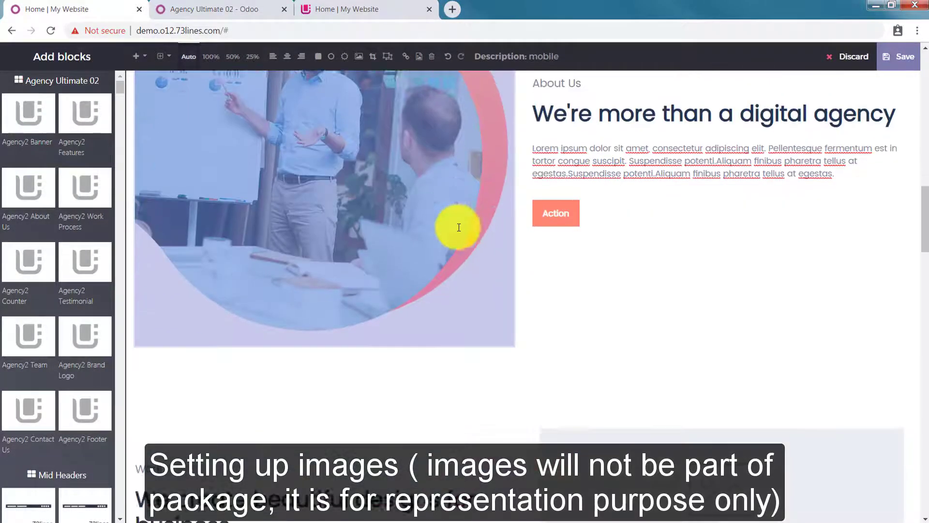
click(605, 282)
double_click(605, 283)
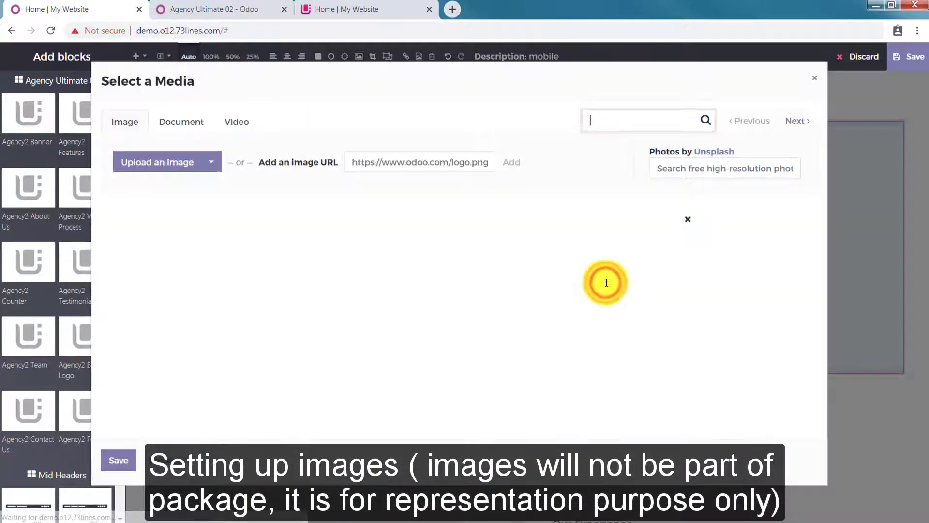
click(162, 165)
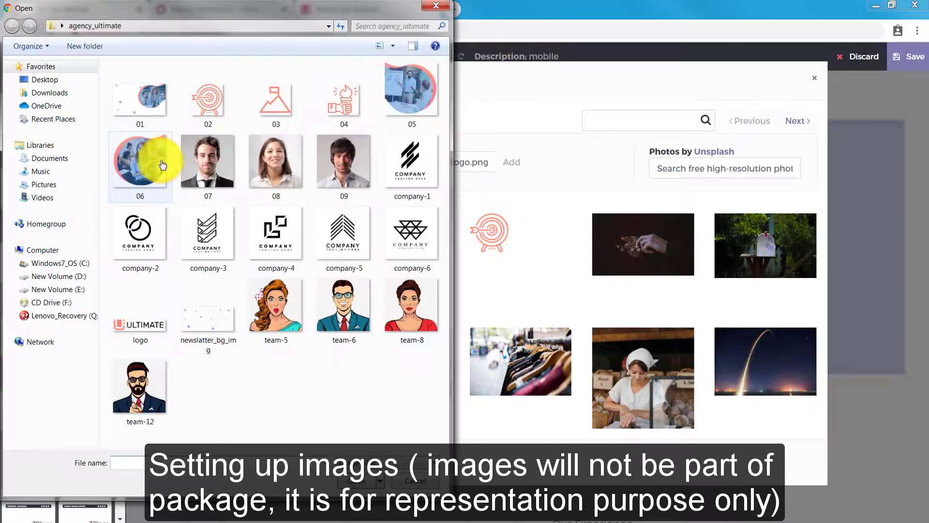
double_click(154, 162)
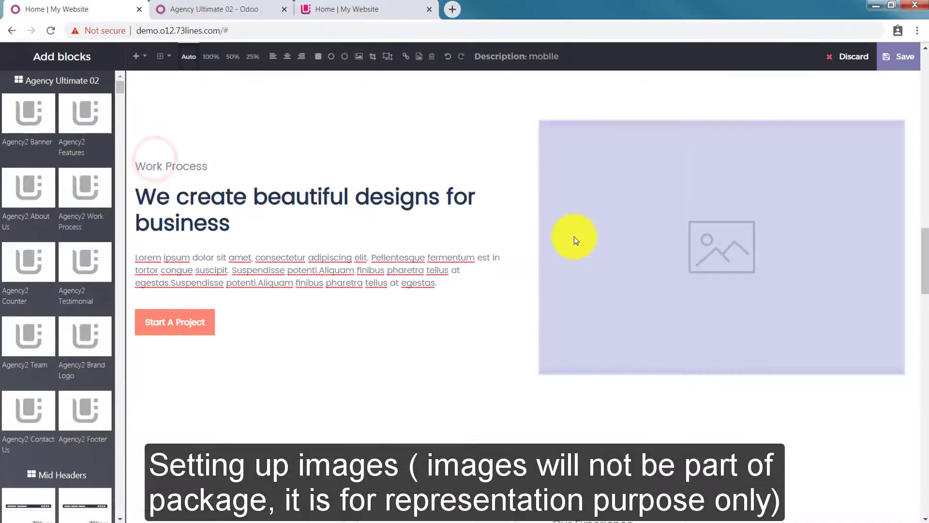
Check the demo homepage's sections down to Perfect Team and return to the Perfect Team section of the My Website homepage
scroll(574, 237, down, 5)
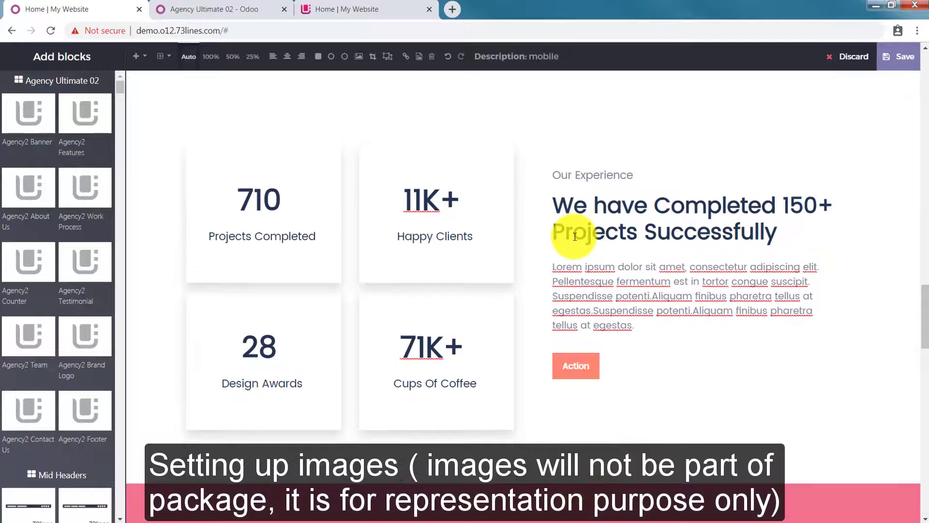
click(329, 9)
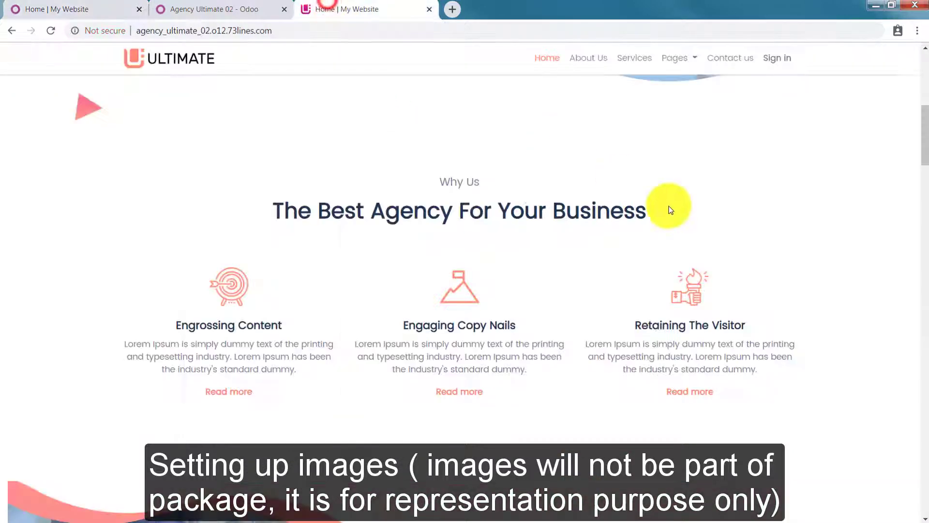
scroll(743, 269, down, 4)
scroll(742, 267, down, 15)
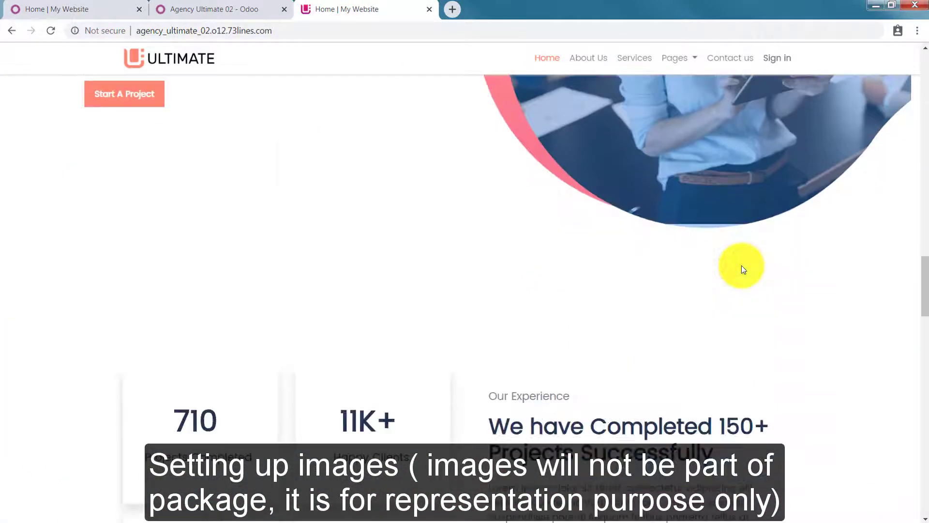
scroll(741, 265, down, 8)
scroll(742, 265, down, 8)
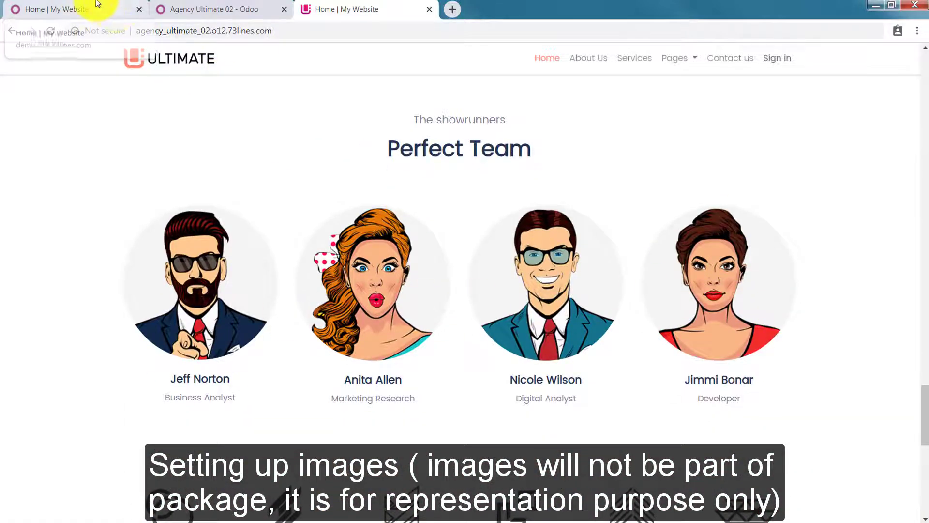
click(127, 4)
scroll(605, 257, down, 8)
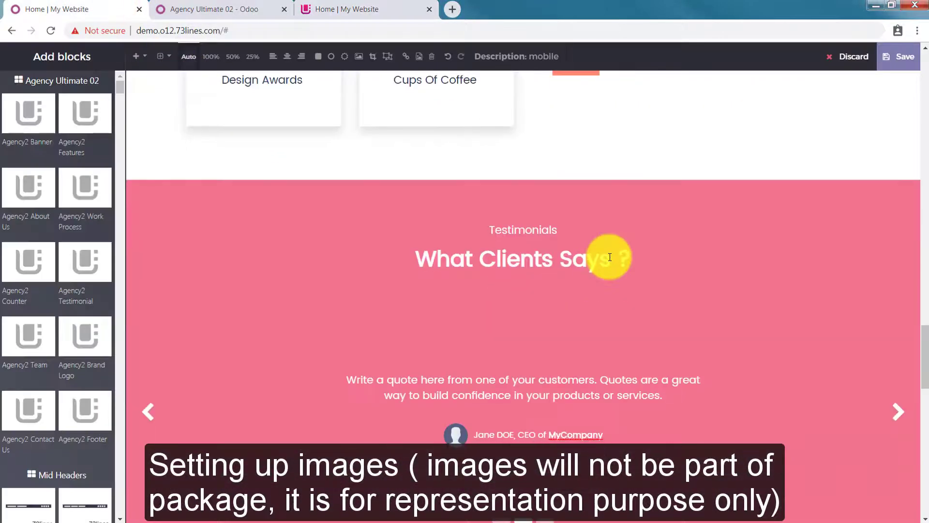
scroll(609, 257, down, 6)
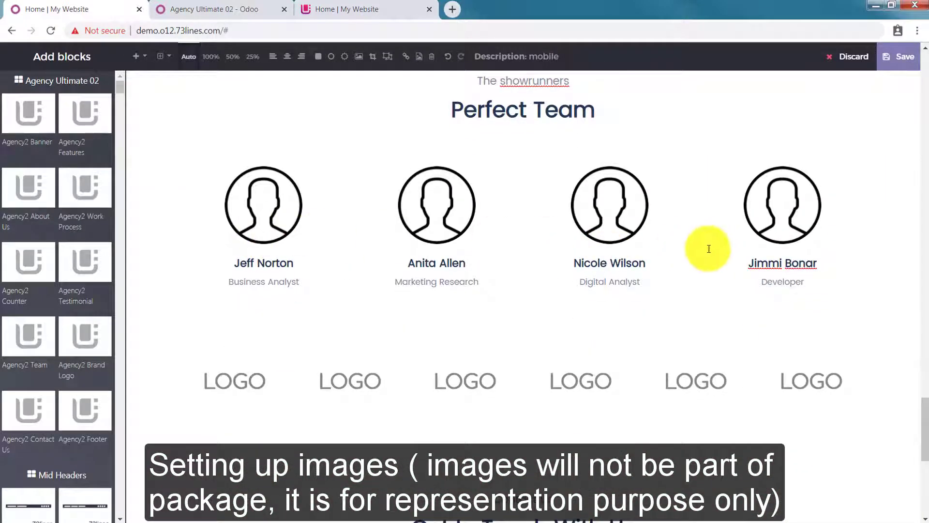
Replace the Business Analyst's placeholder portrait with uploaded image team-12 and the Marketing Research member's with team-5
click(235, 205)
double_click(257, 206)
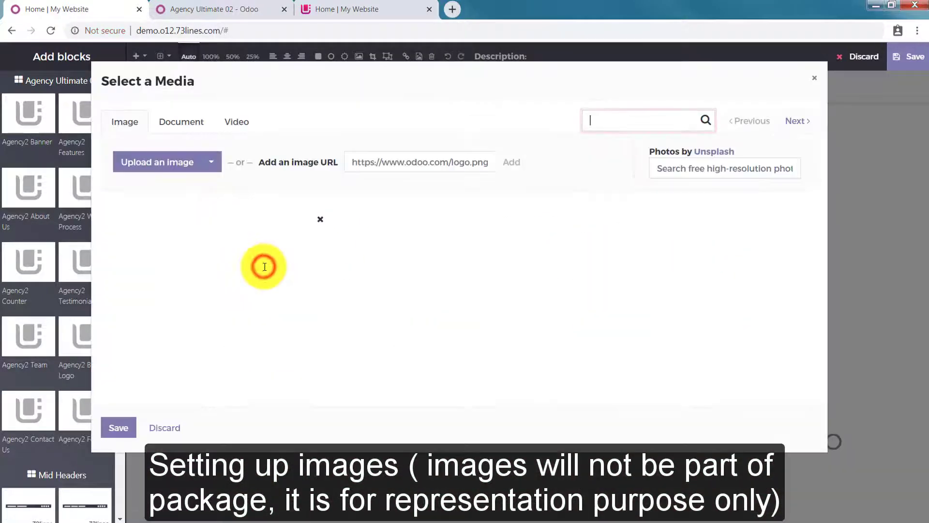
click(176, 160)
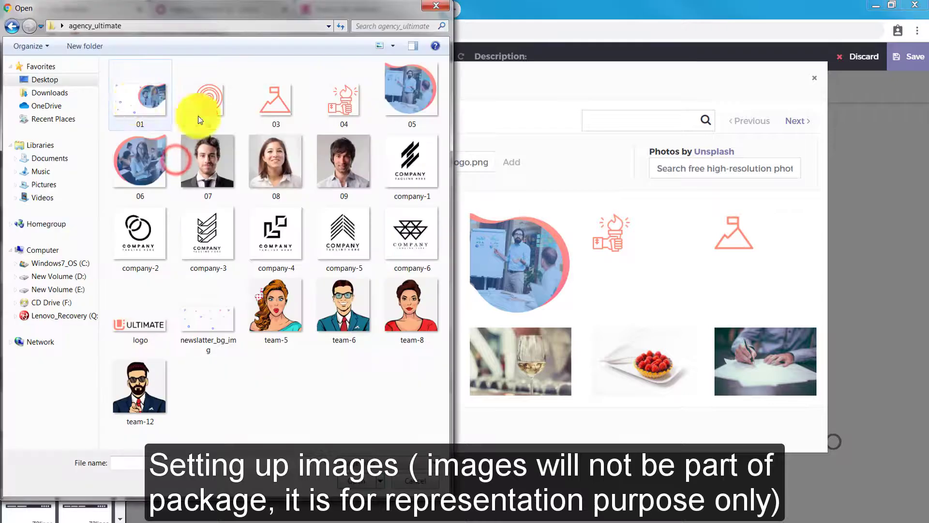
click(147, 399)
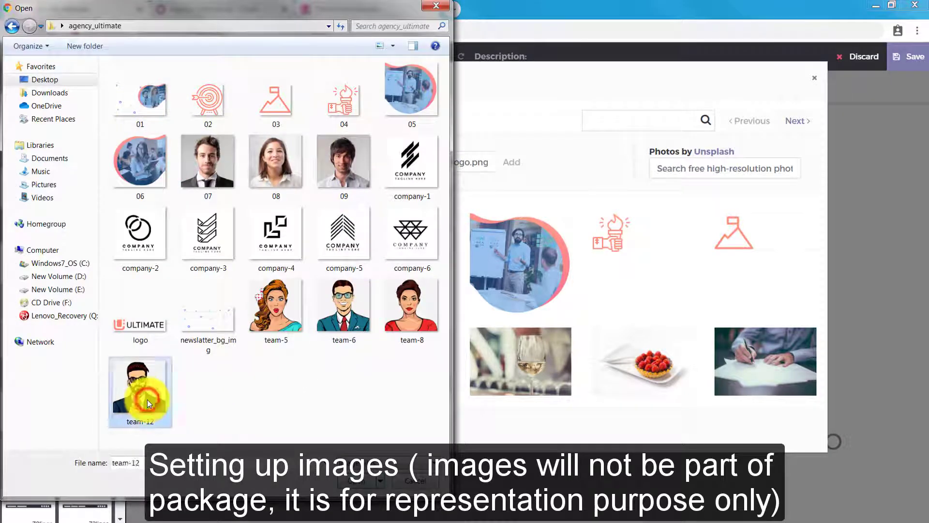
double_click(145, 398)
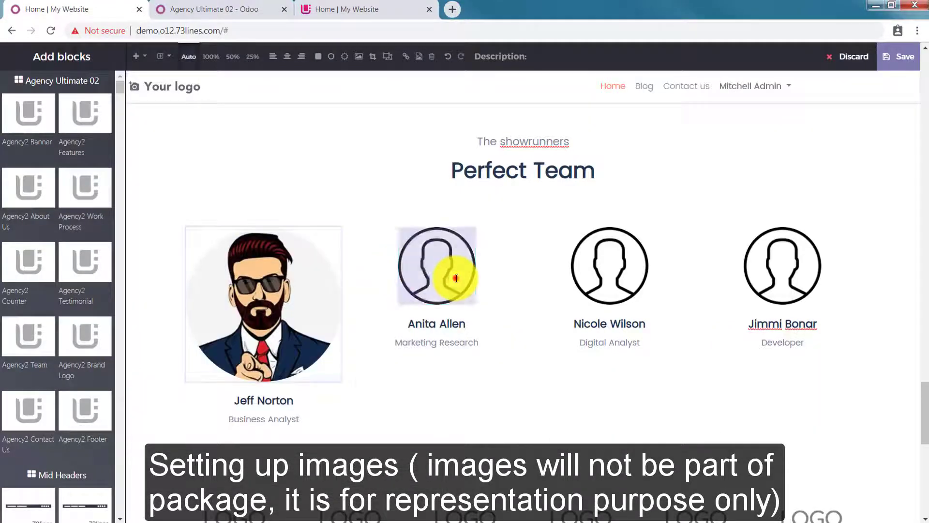
click(452, 274)
double_click(455, 277)
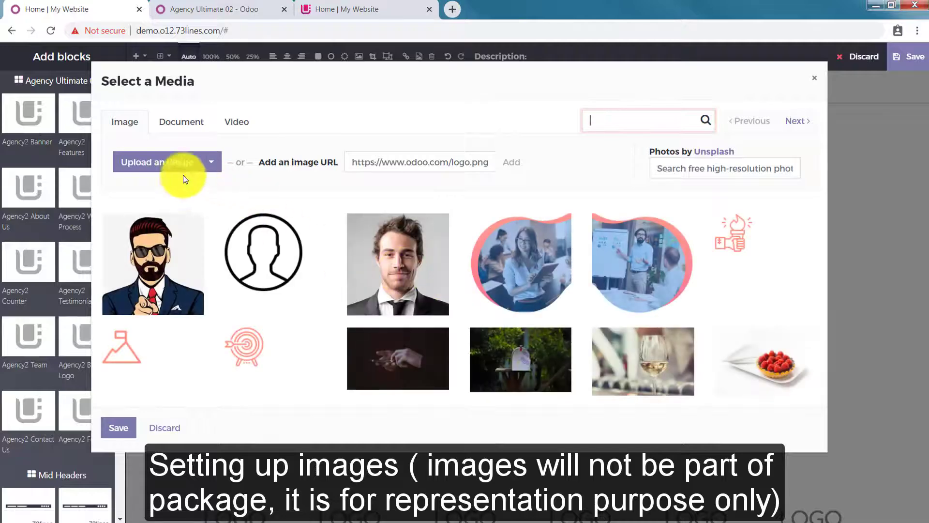
click(172, 167)
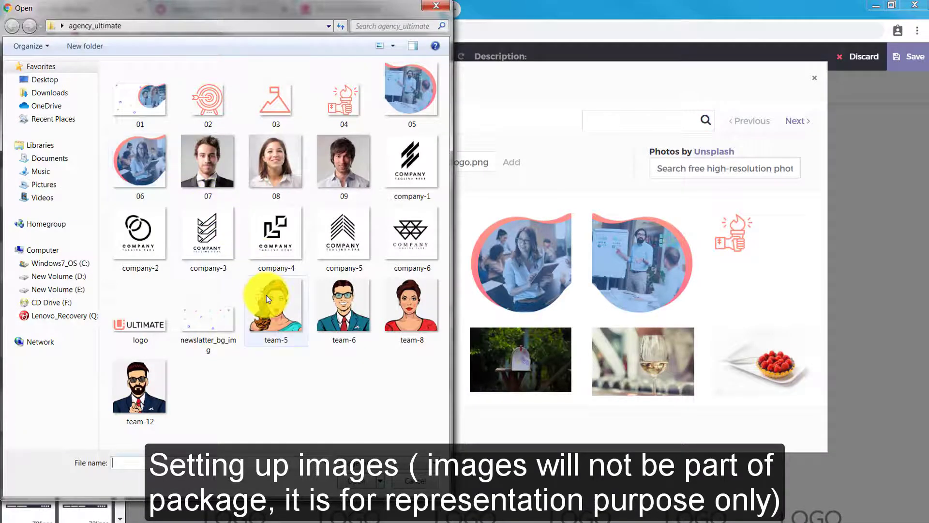
double_click(266, 295)
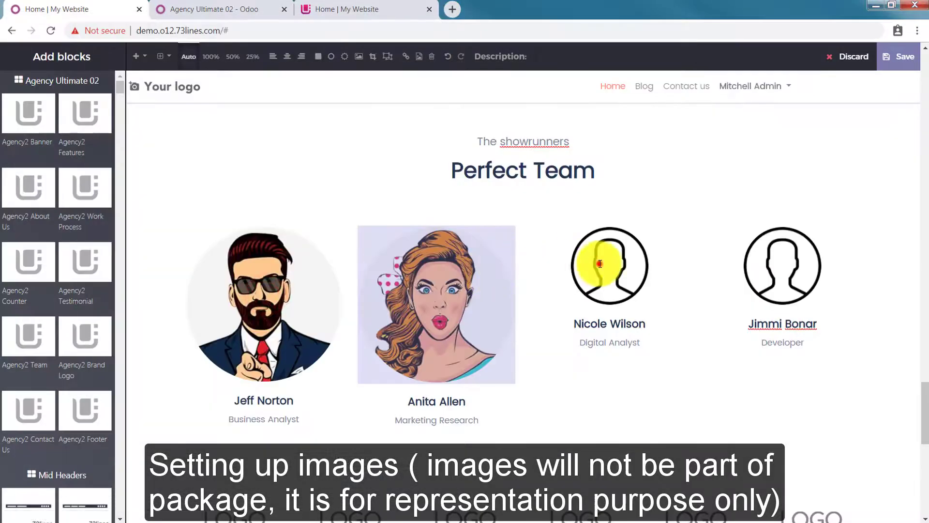
Replace the Digital Analyst's placeholder portrait with uploaded image team-8 and the Developer's with team-6
double_click(599, 263)
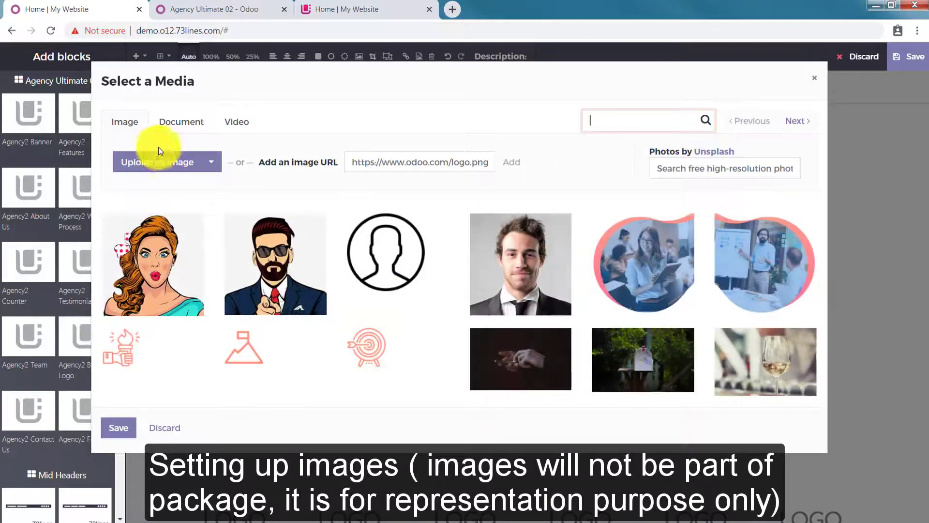
click(150, 164)
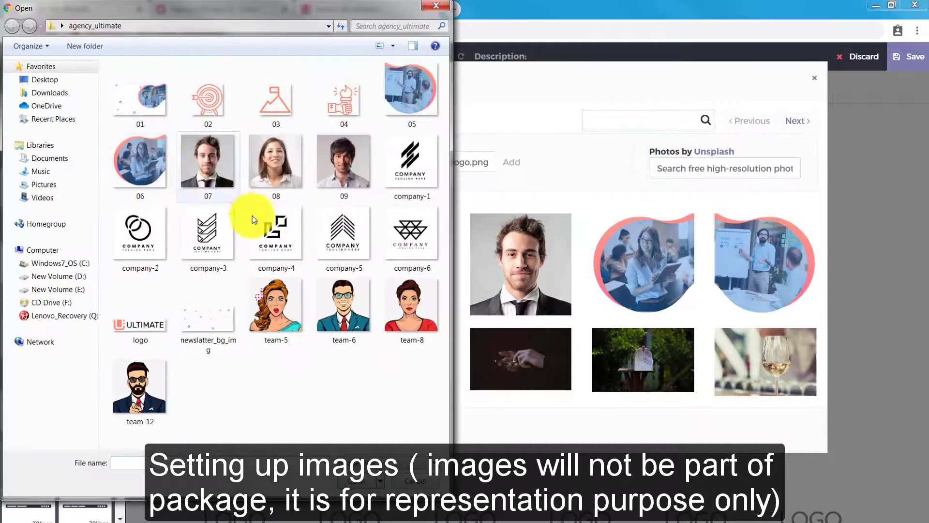
double_click(401, 299)
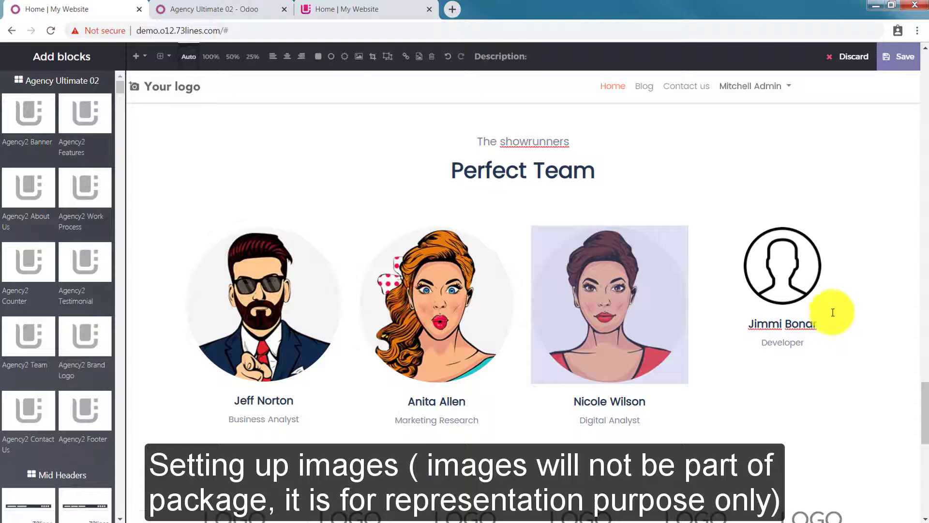
double_click(786, 261)
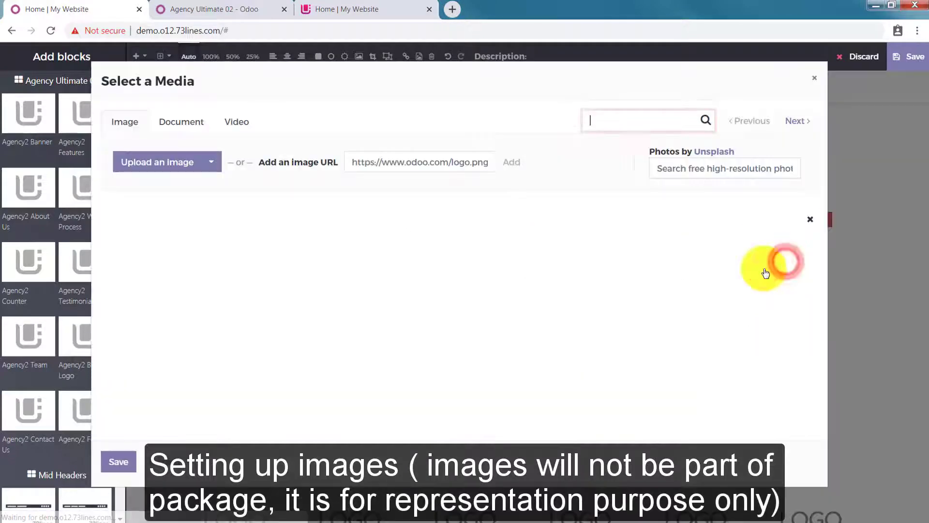
click(158, 170)
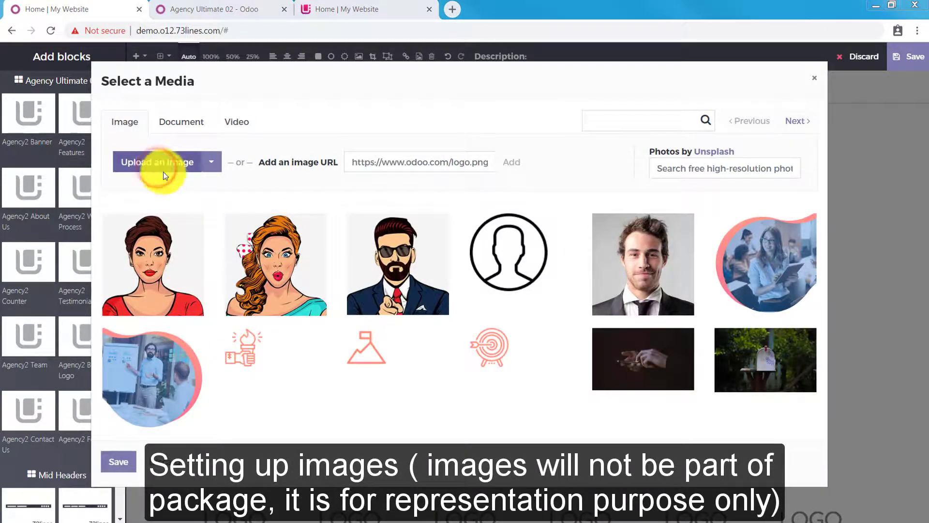
double_click(352, 315)
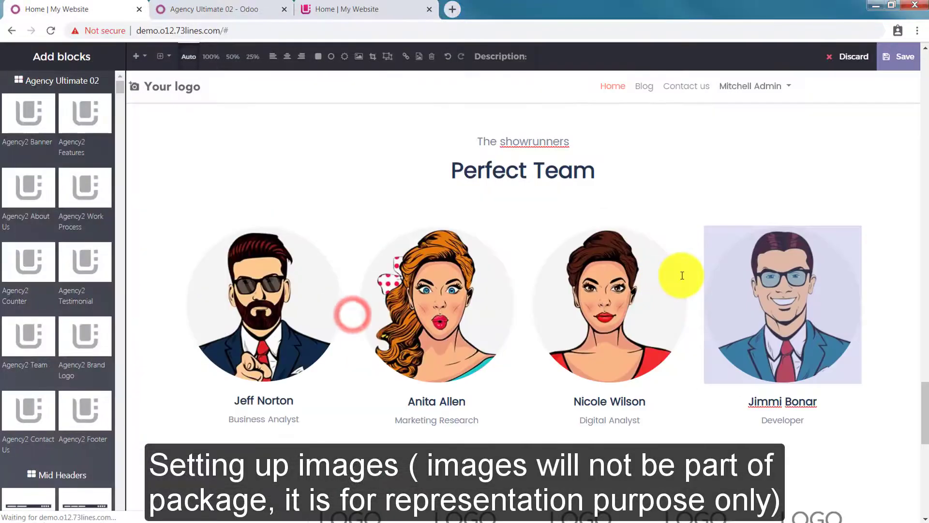
Replace the first brand logo placeholder with uploaded image company-1 and the second with company-2
scroll(784, 275, down, 5)
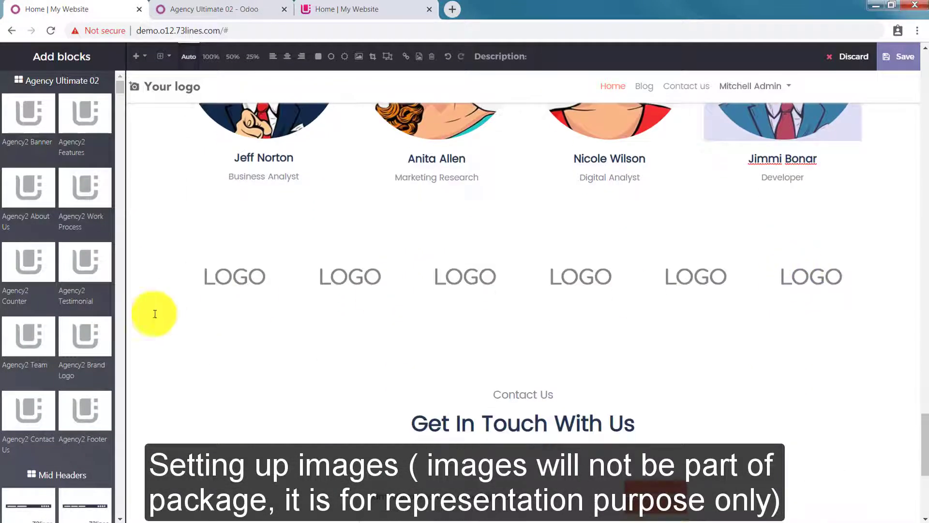
double_click(234, 277)
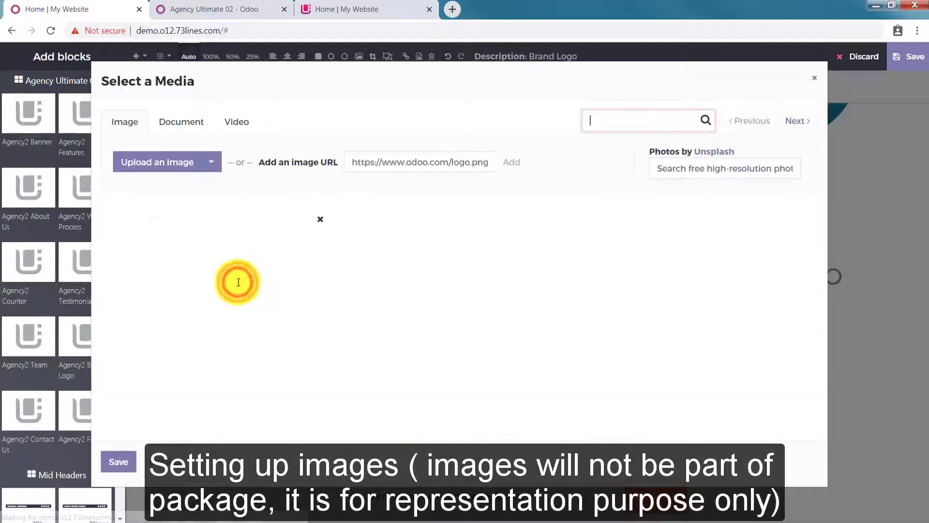
click(154, 160)
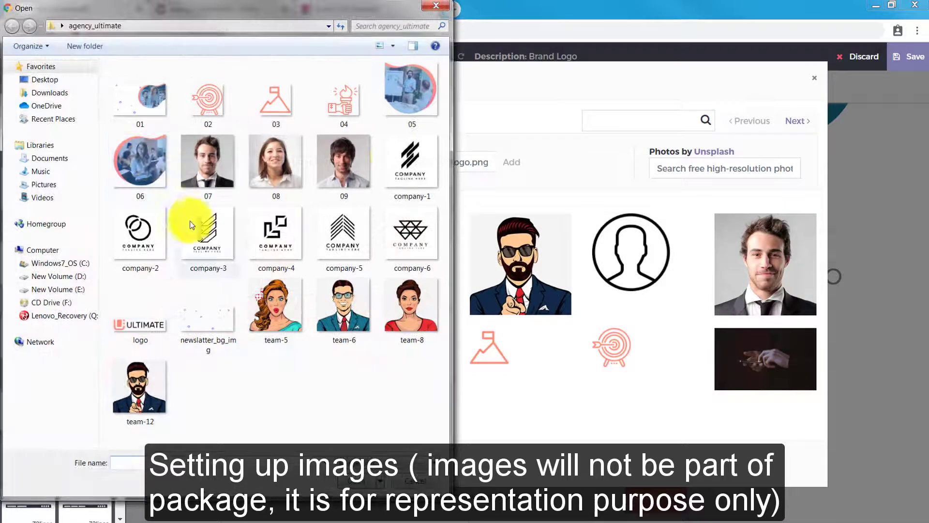
double_click(402, 153)
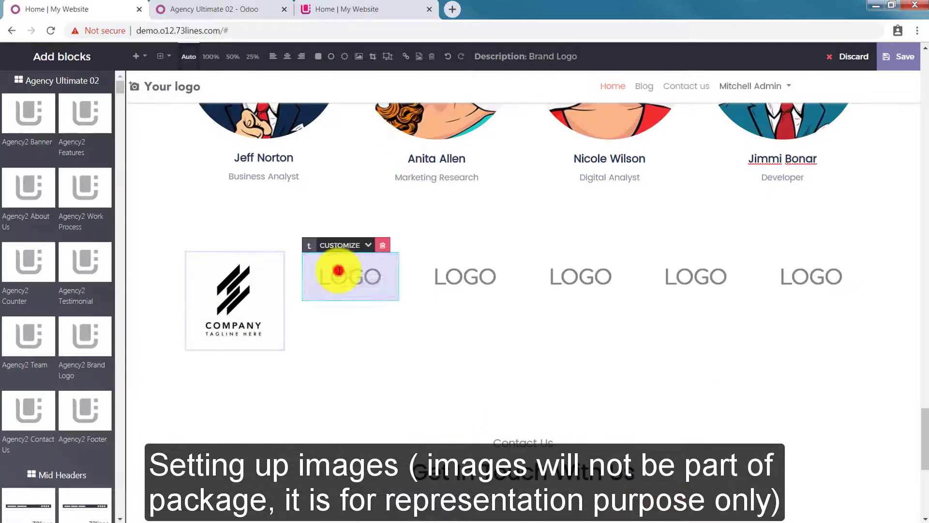
double_click(338, 270)
click(169, 161)
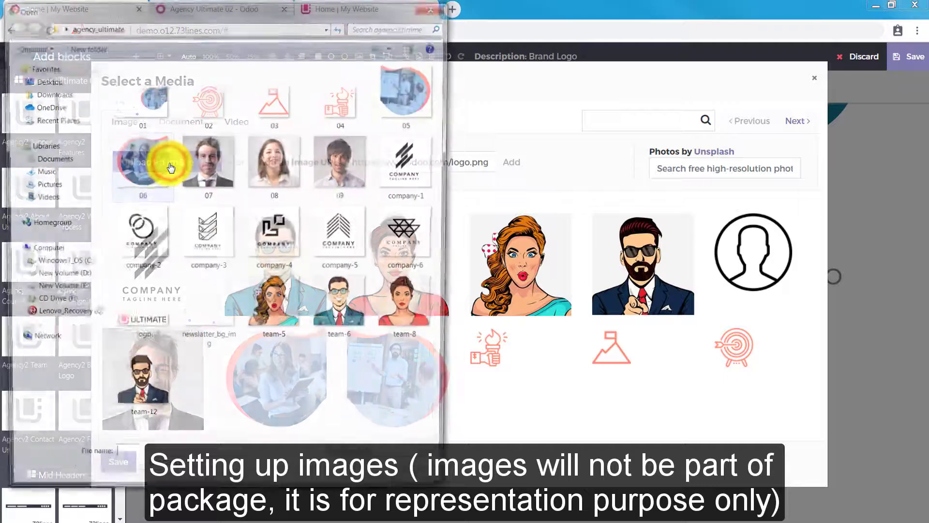
double_click(145, 226)
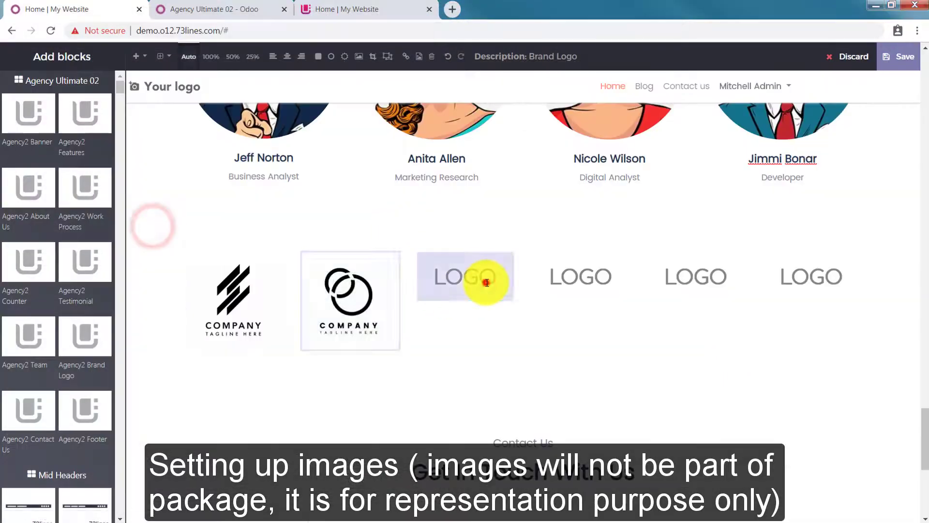
Replace the third brand logo placeholder with uploaded image company-3 and the fourth with company-4
double_click(484, 280)
click(167, 162)
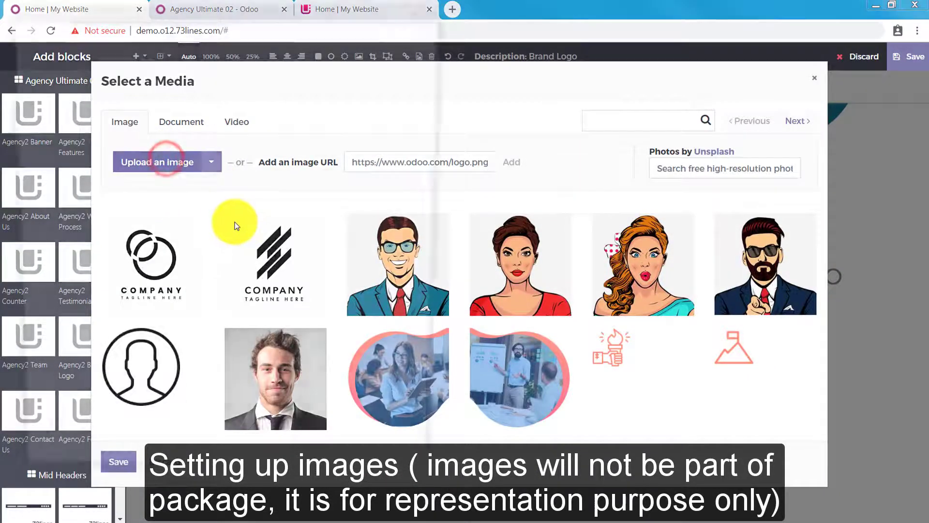
double_click(236, 226)
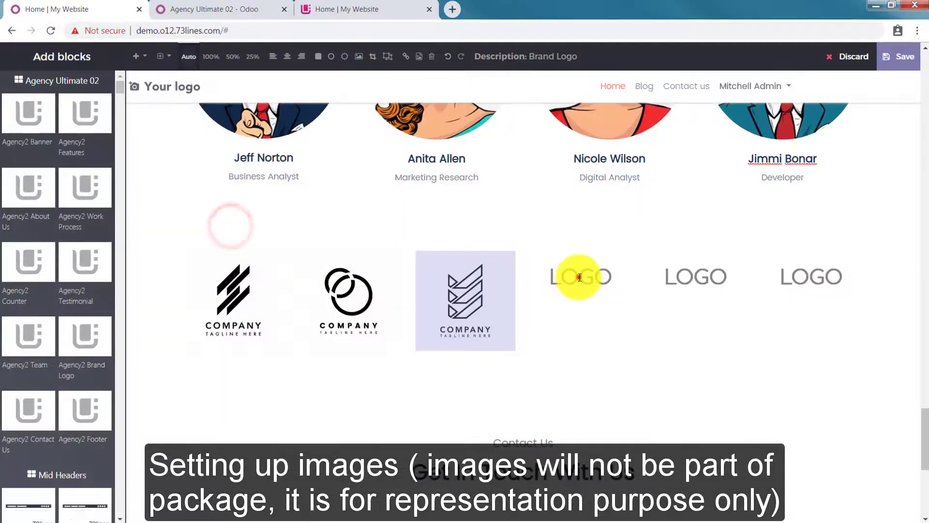
double_click(577, 277)
click(143, 162)
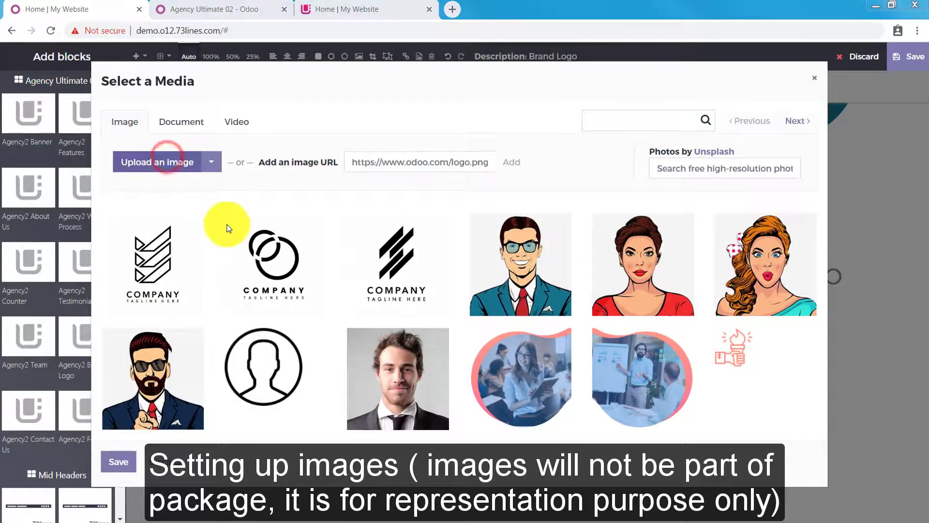
double_click(276, 229)
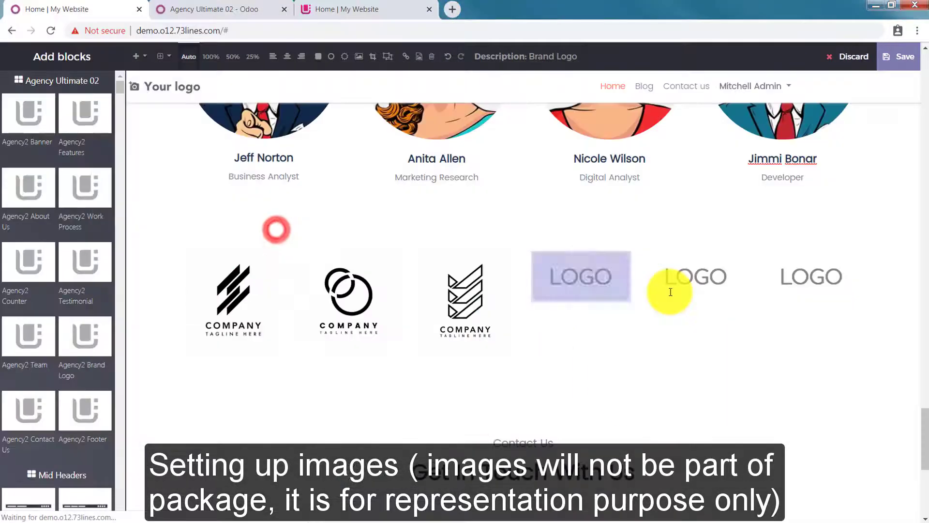
Replace the fifth and sixth brand logo placeholders with uploaded images company-5 and company-6, and save the page
double_click(697, 277)
click(167, 161)
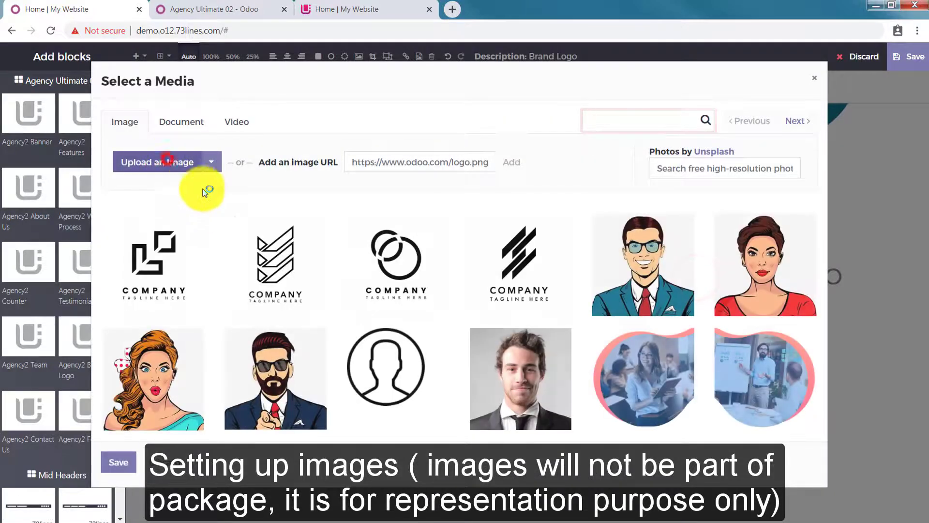
double_click(355, 234)
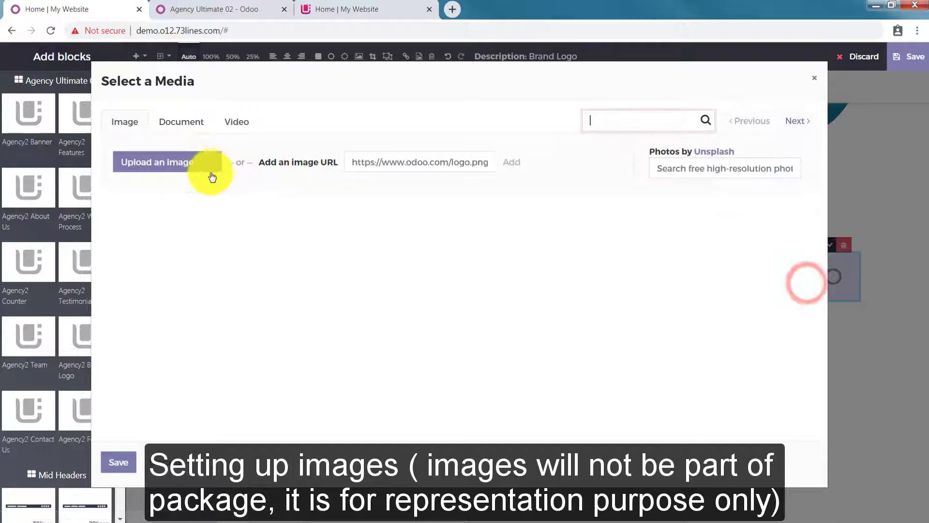
click(181, 161)
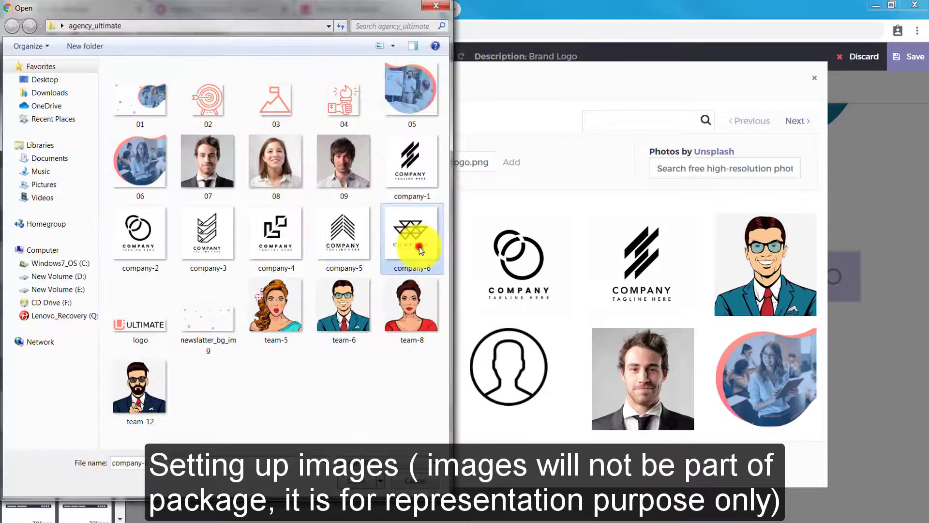
double_click(419, 249)
scroll(697, 290, down, 5)
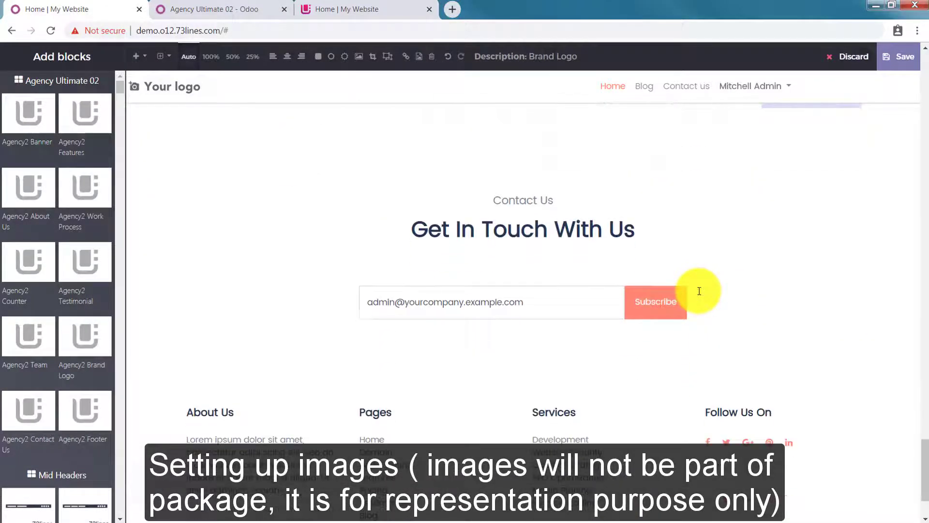
scroll(699, 291, down, 2)
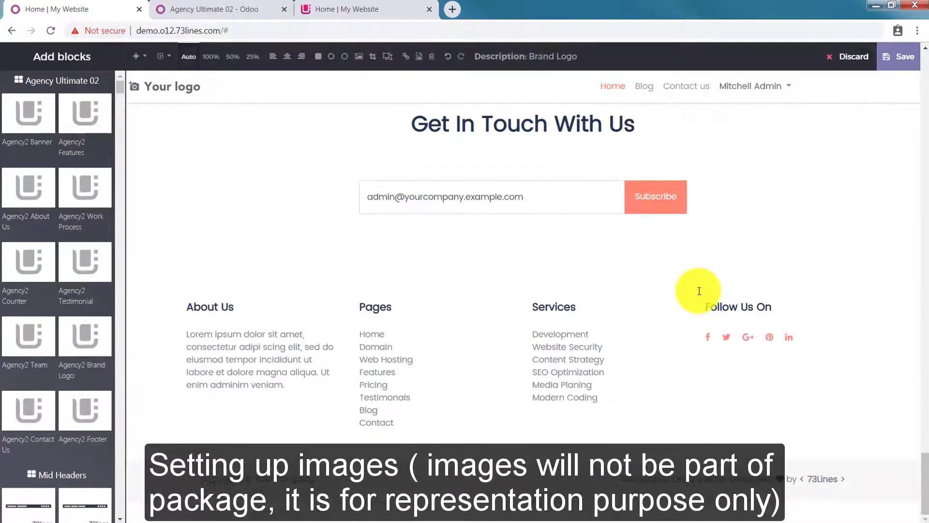
click(900, 57)
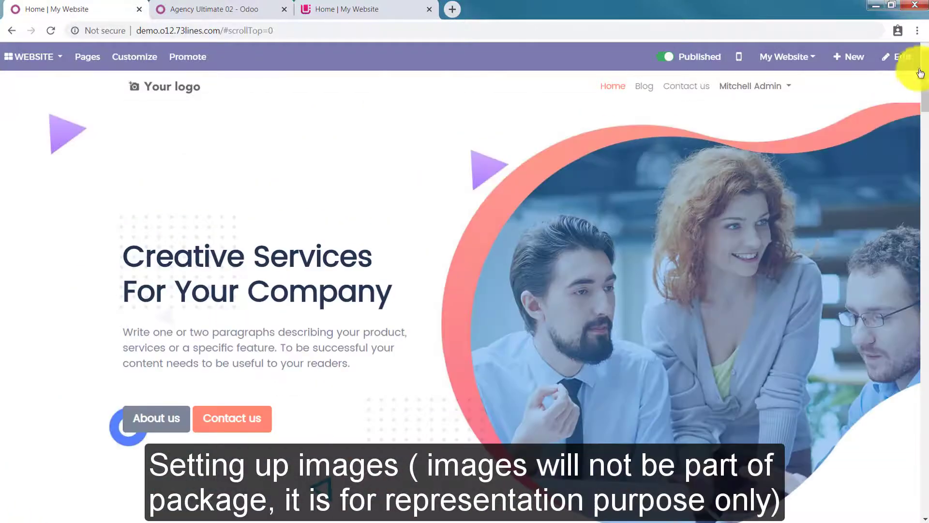
Replace the header's "Your logo" placeholder with the uploaded image logo and save the page
click(898, 59)
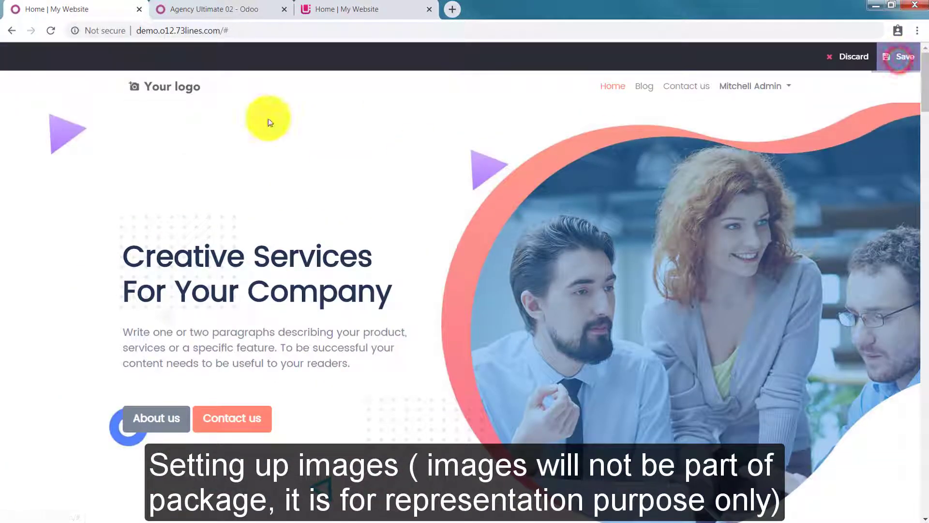
double_click(163, 92)
click(155, 161)
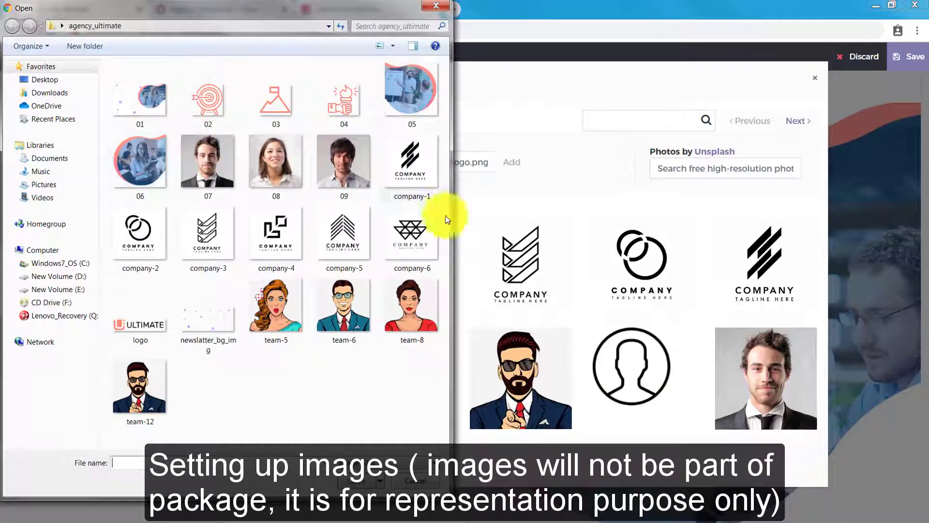
click(147, 325)
double_click(150, 329)
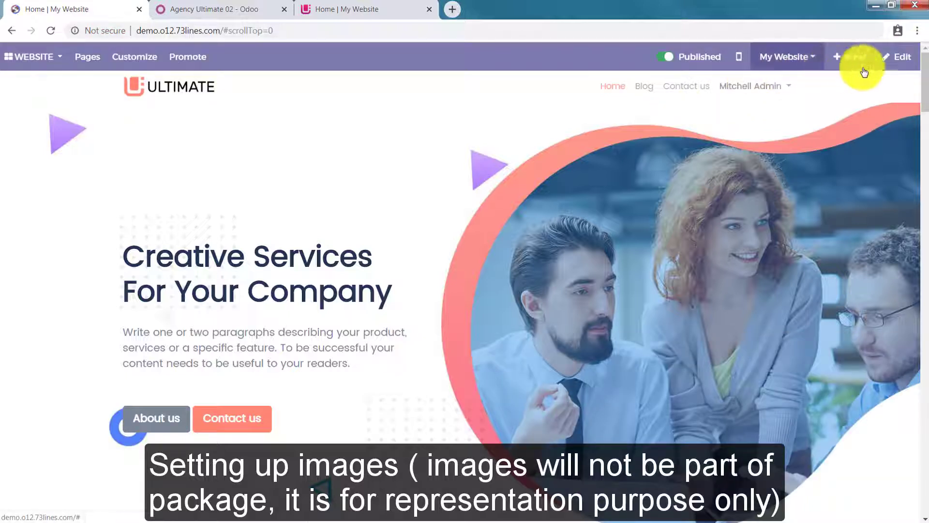
Set the uploaded image newslatter_bg_img as the background of the "Get In Touch With Us" block and save the page
click(896, 57)
scroll(445, 154, down, 15)
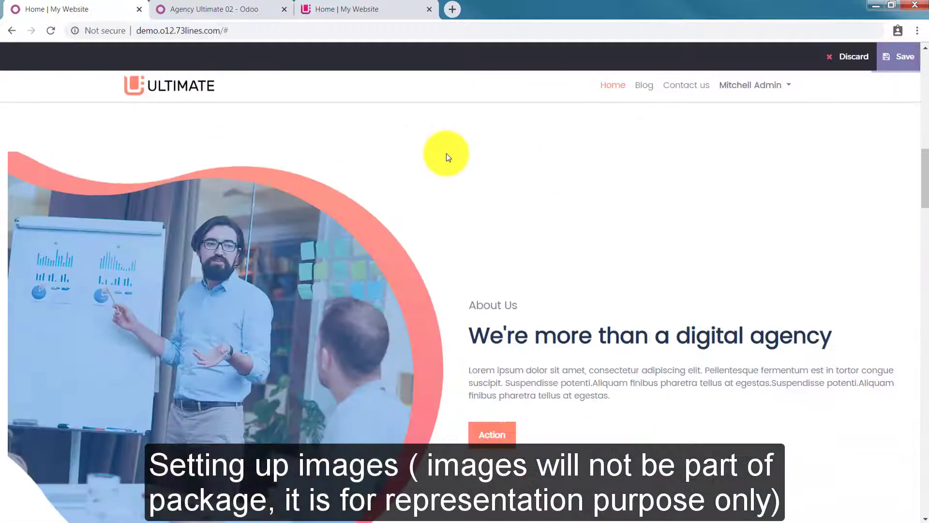
scroll(447, 155, down, 15)
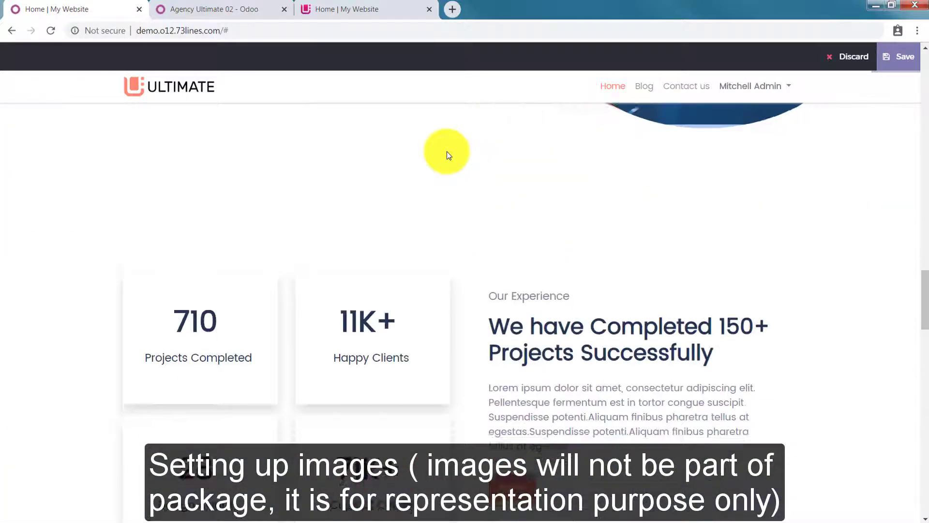
scroll(446, 153, down, 10)
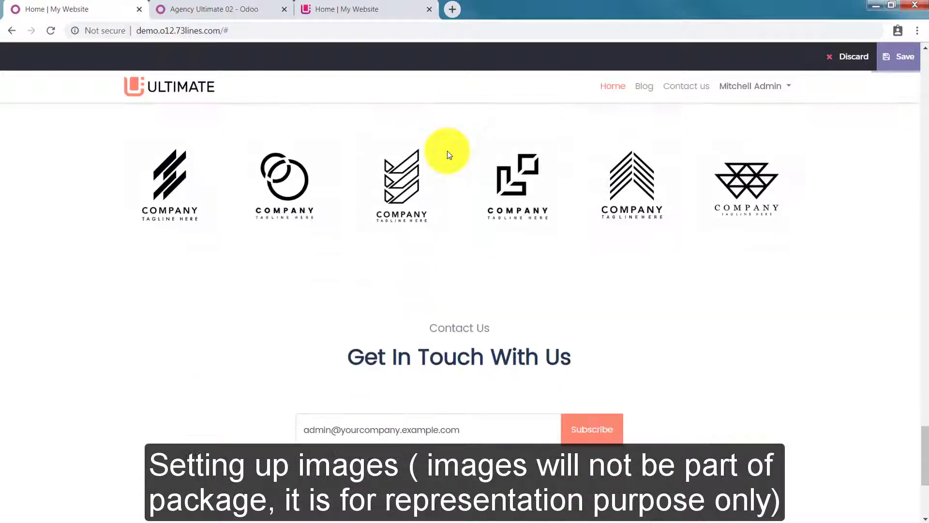
click(750, 191)
scroll(750, 191, up, 2)
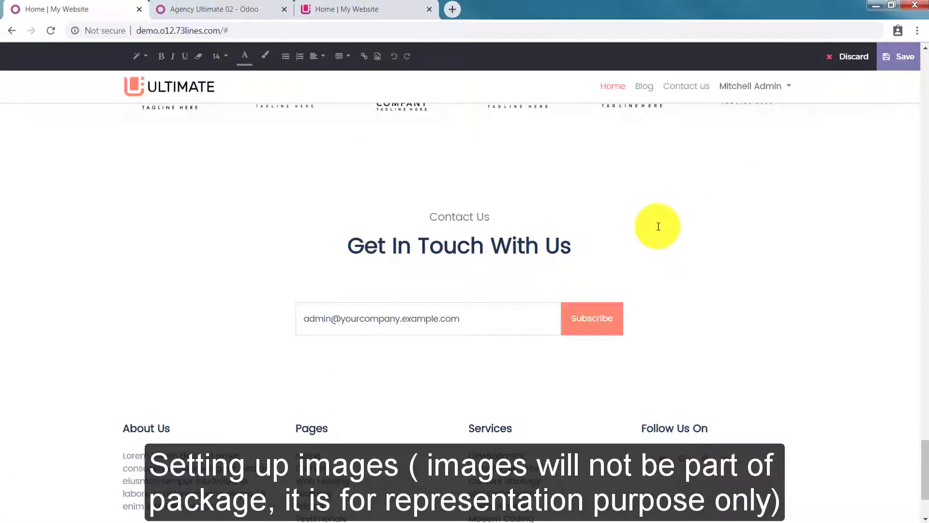
scroll(658, 226, down, 2)
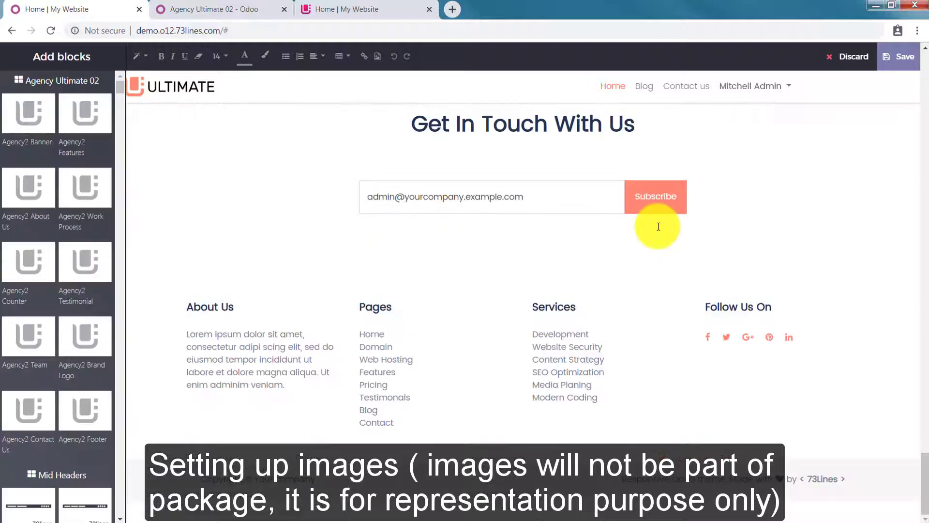
click(773, 202)
scroll(186, 247, up, 3)
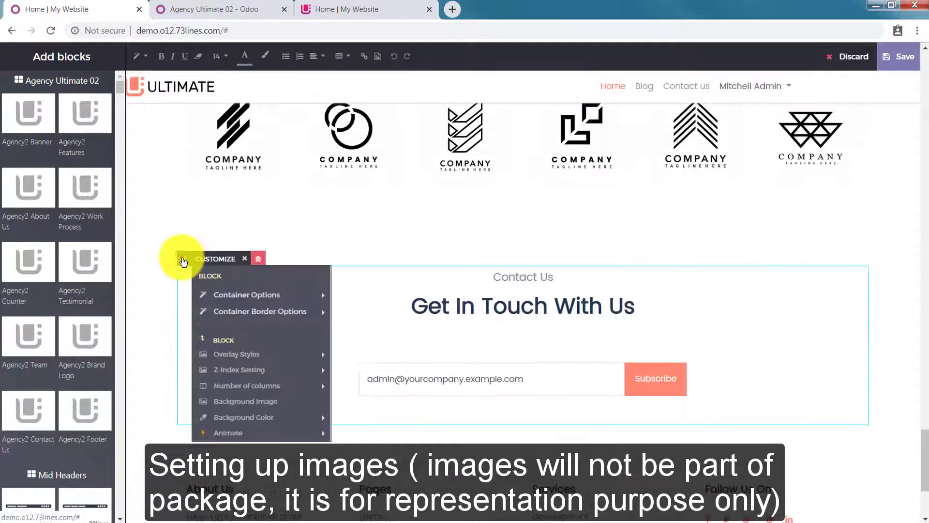
click(162, 220)
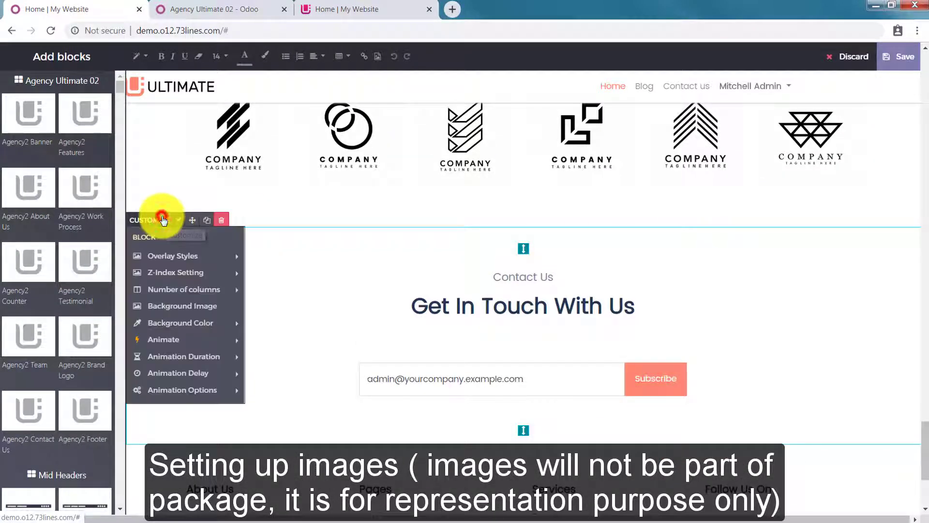
click(184, 305)
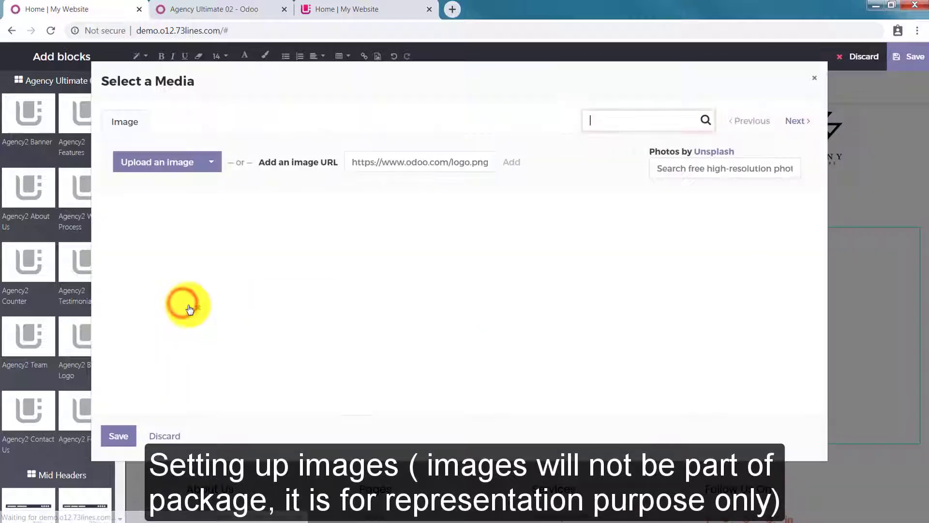
click(185, 161)
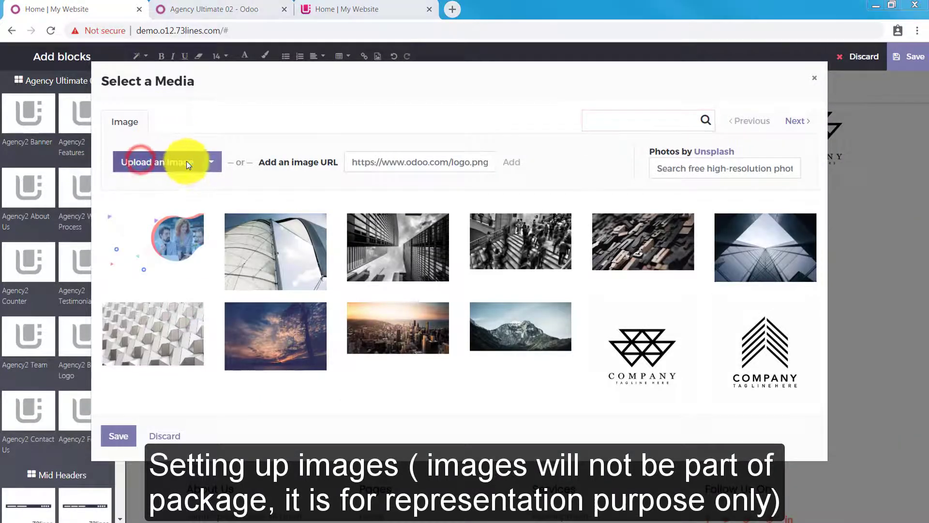
double_click(212, 319)
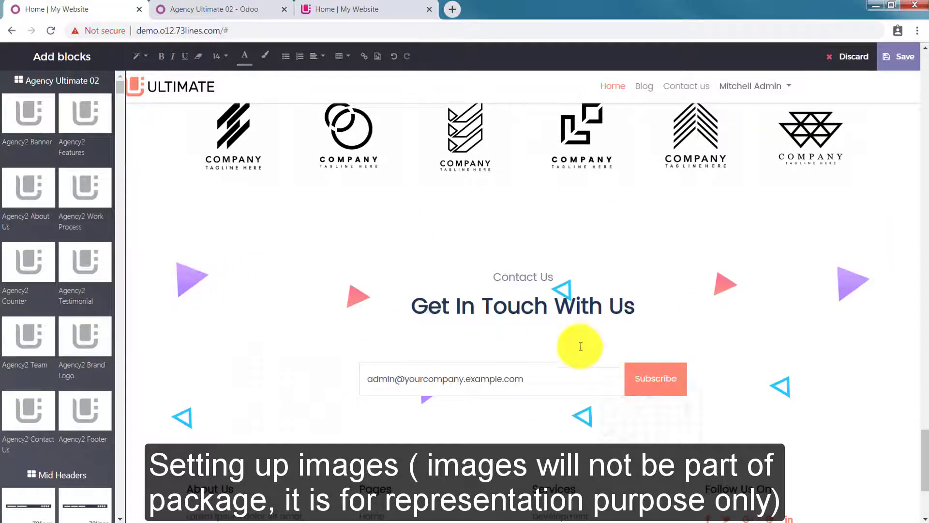
scroll(585, 341, up, 4)
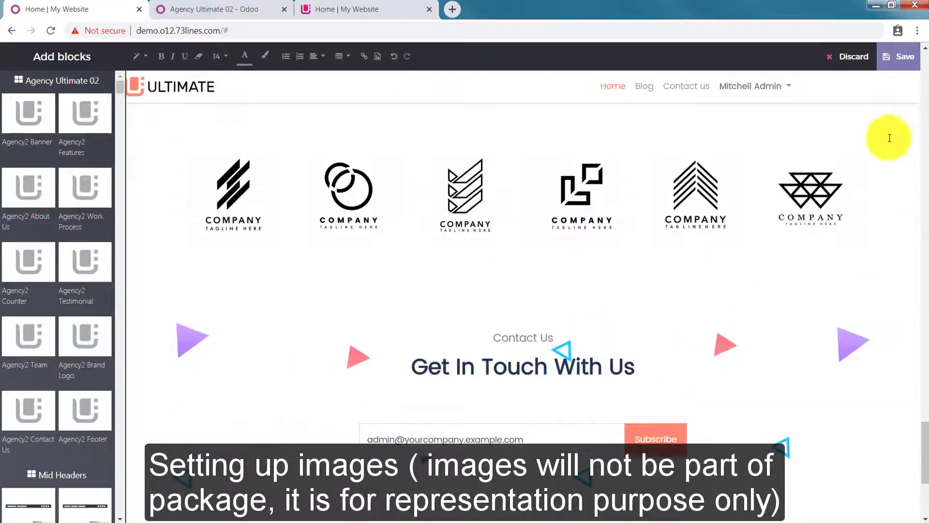
click(899, 58)
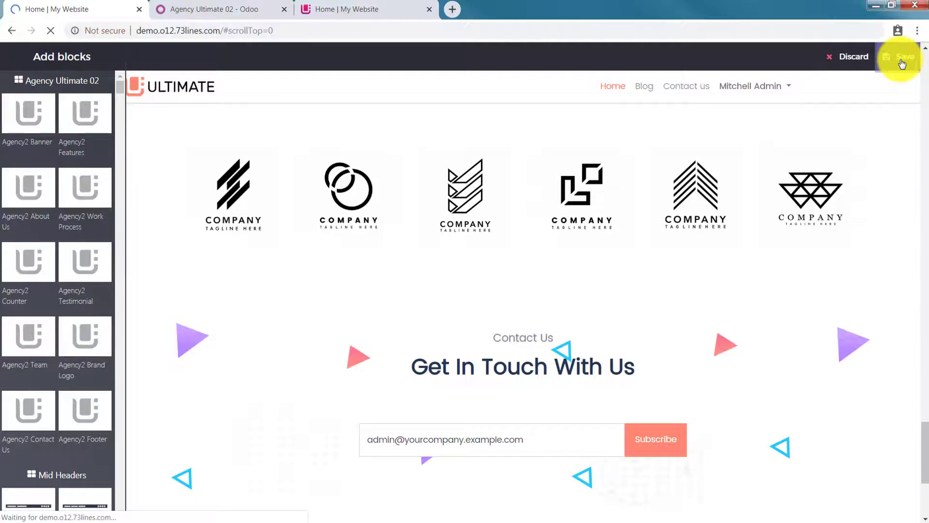
Turn on Hide Copyrights for the site's default footer copyright bar
scroll(861, 248, down, 6)
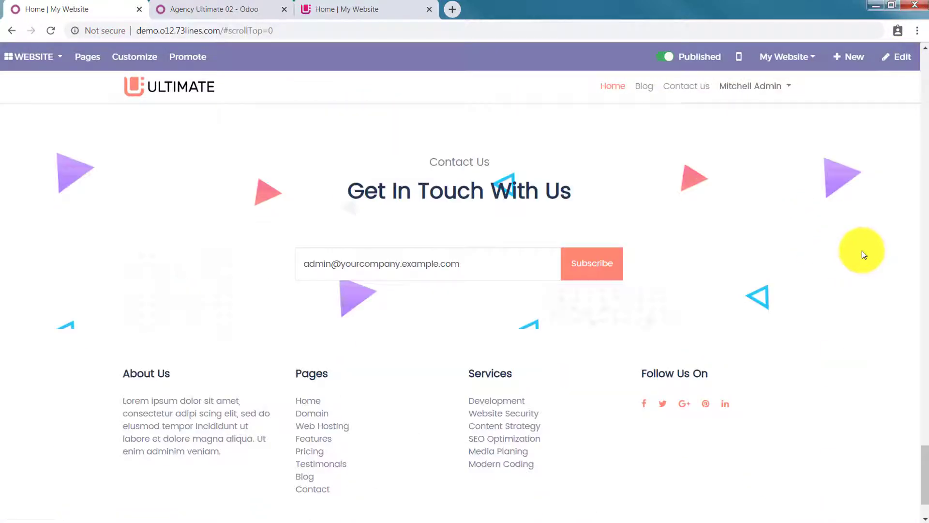
scroll(861, 251, down, 2)
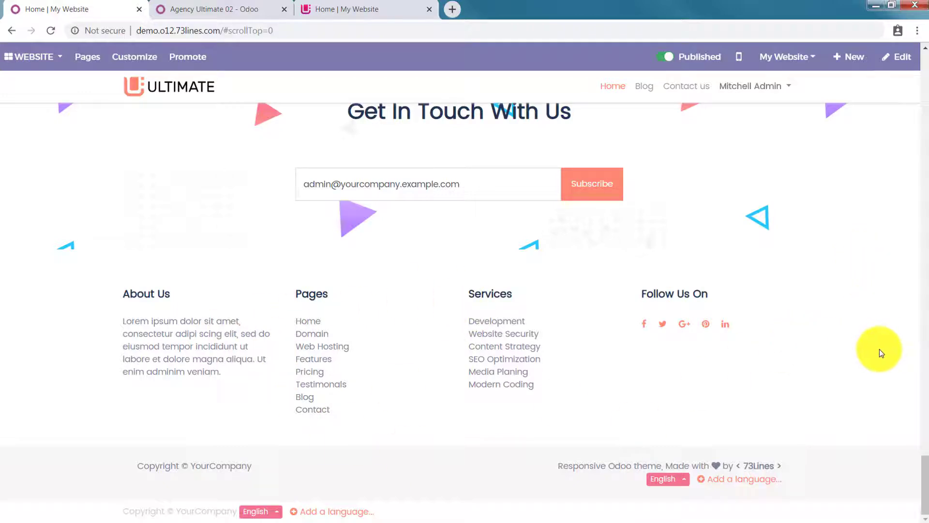
scroll(890, 348, up, 1)
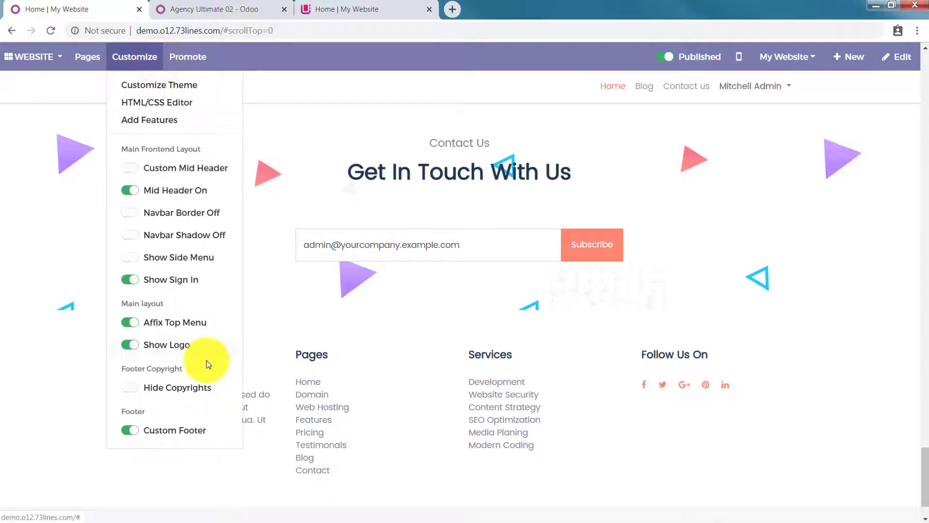
click(135, 385)
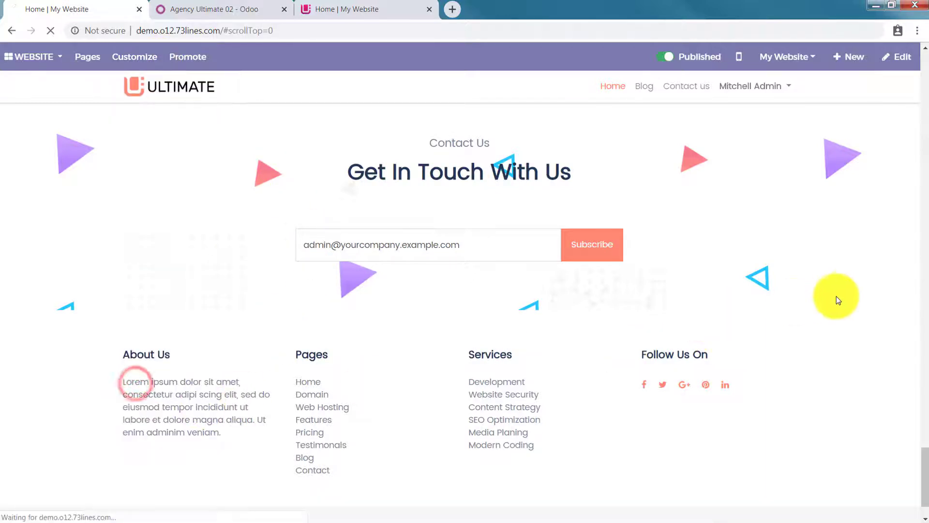
scroll(842, 296, down, 1)
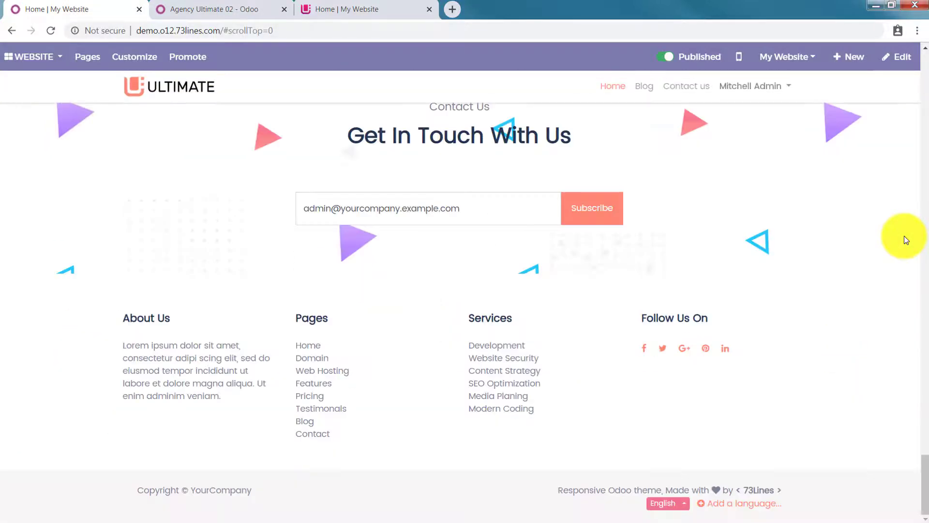
Review the rebuilt My Website homepage from the hero banner through every section down to the footer
scroll(906, 303, up, 20)
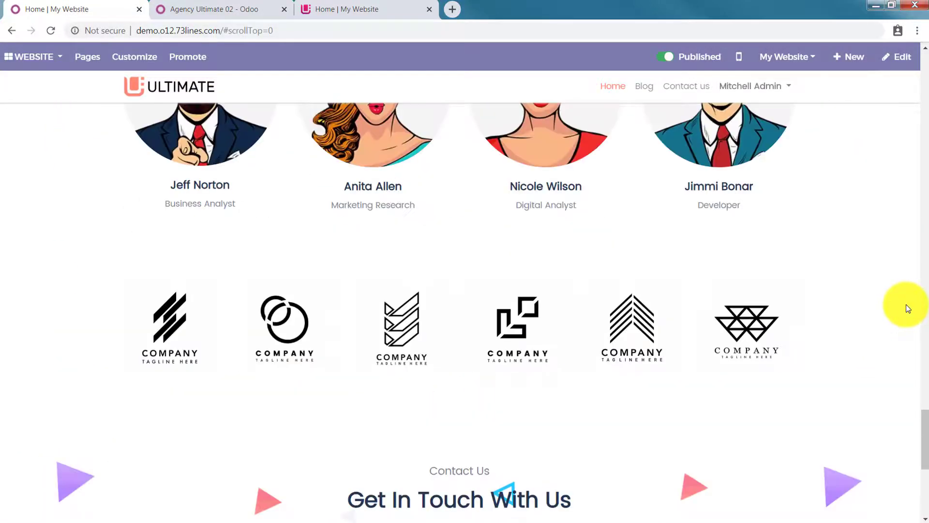
scroll(906, 303, up, 15)
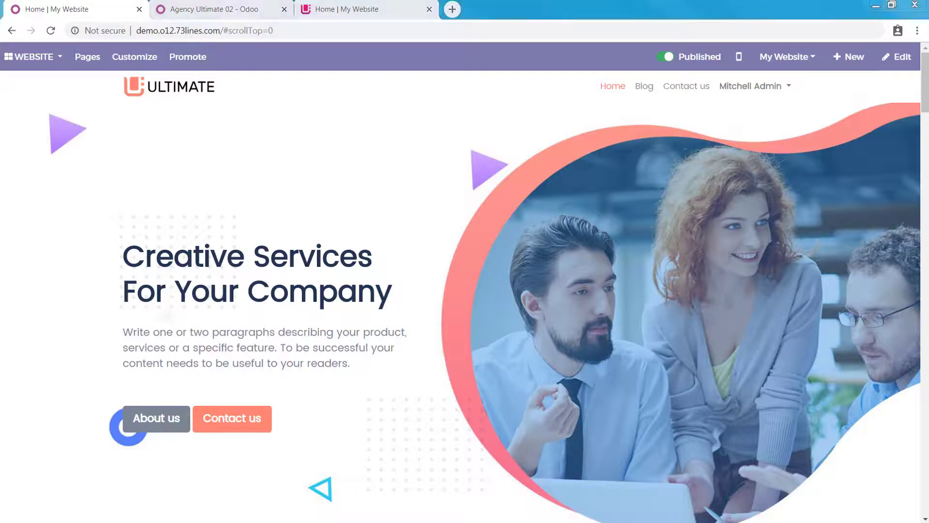
scroll(77, 169, down, 4)
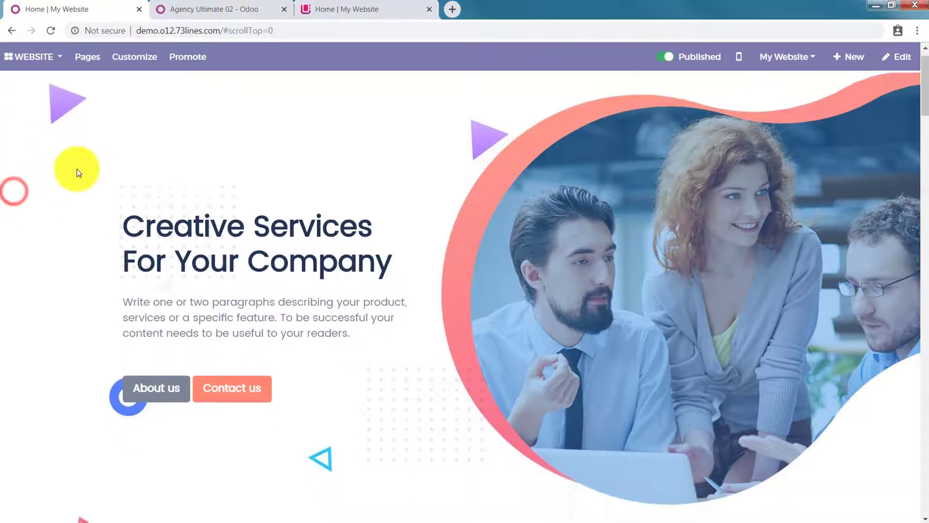
scroll(76, 170, down, 7)
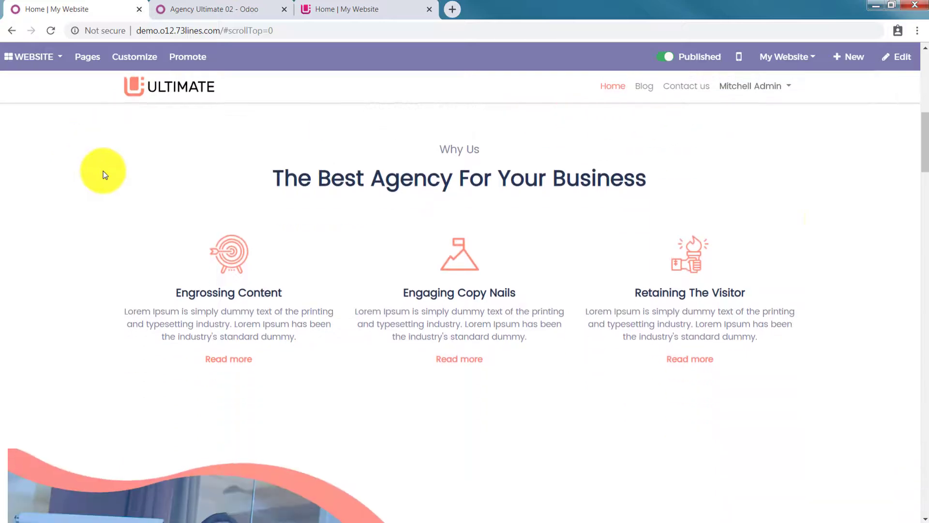
scroll(869, 264, down, 2)
scroll(869, 265, down, 4)
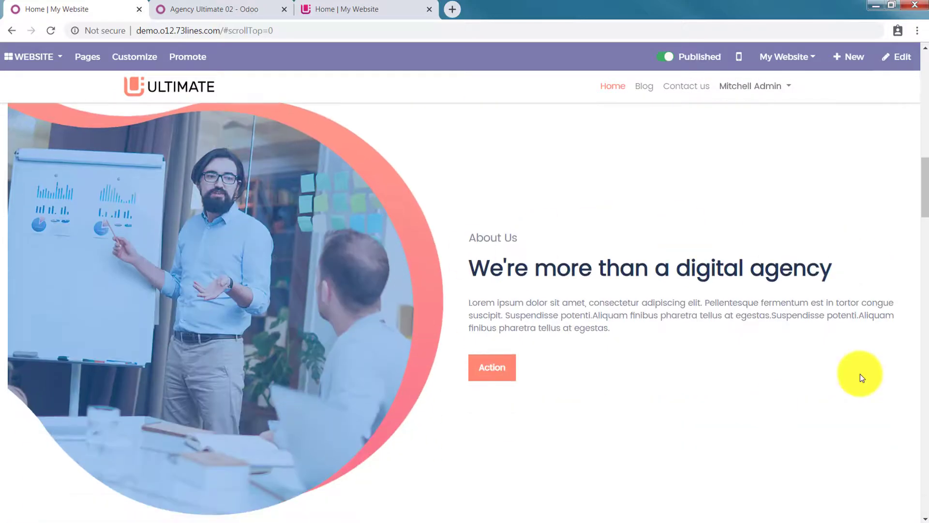
scroll(804, 305, down, 7)
scroll(806, 305, down, 8)
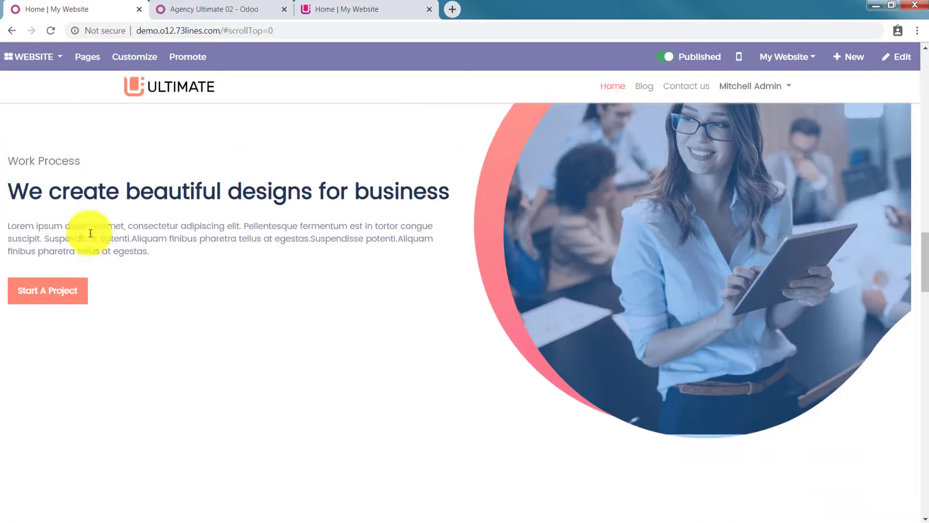
scroll(402, 194, down, 4)
scroll(408, 204, down, 12)
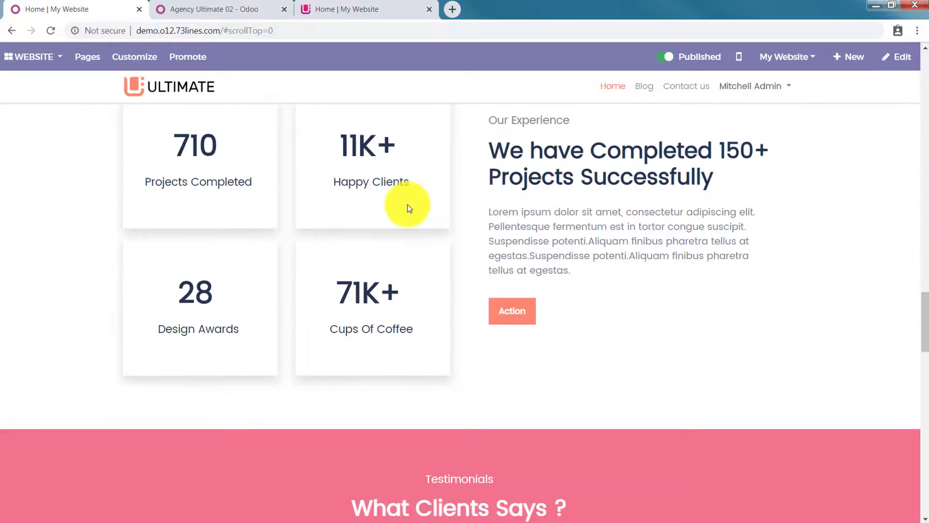
scroll(408, 205, down, 6)
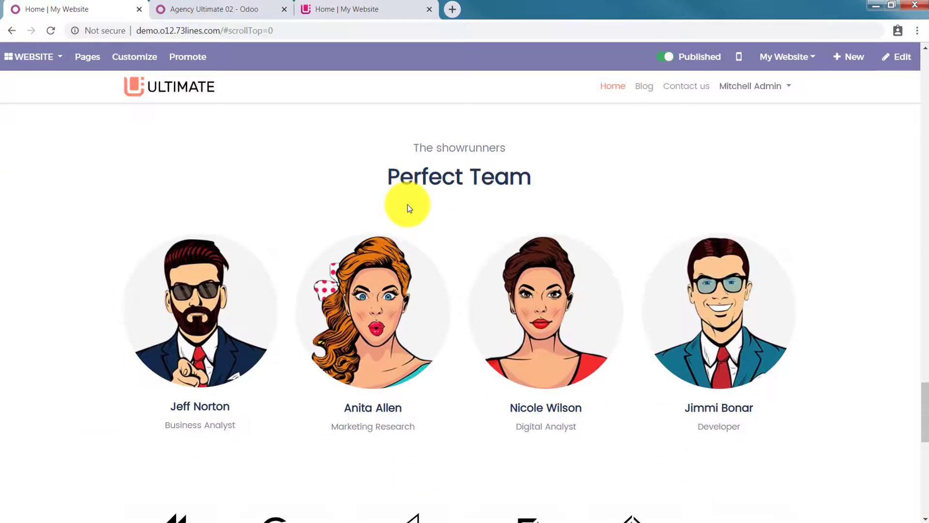
scroll(407, 204, down, 8)
scroll(408, 205, down, 5)
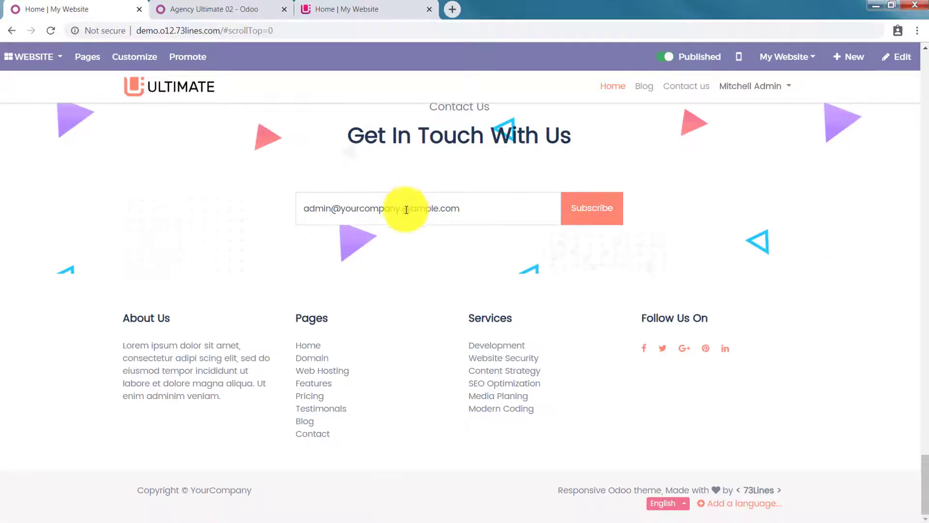
Switch to the Agency Ultimate 02 demo site and examine its homepage from the hero banner to the footer for comparison
click(358, 9)
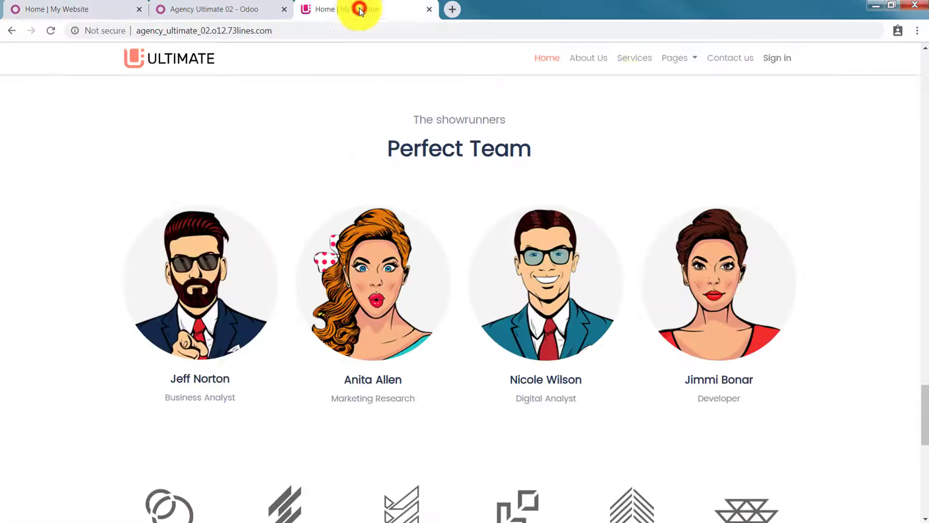
drag(923, 399, 923, 64)
scroll(768, 116, down, 10)
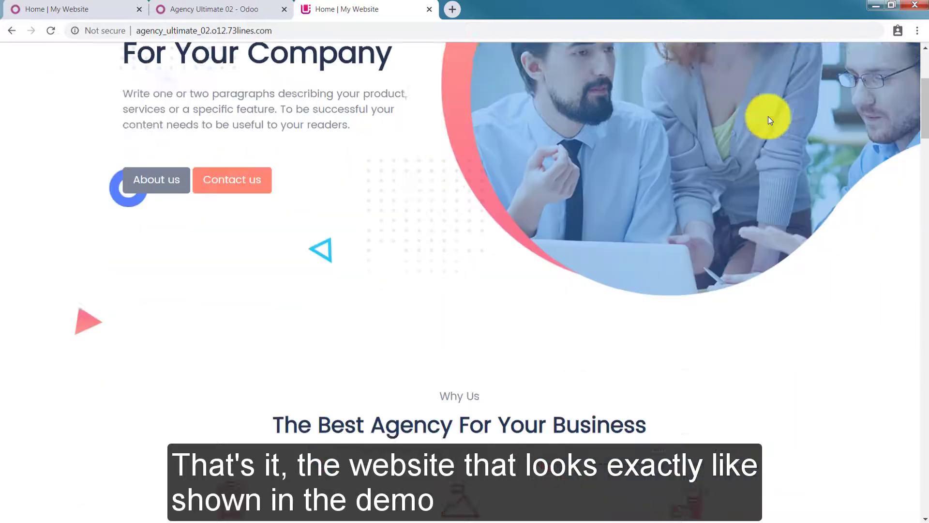
scroll(769, 121, down, 15)
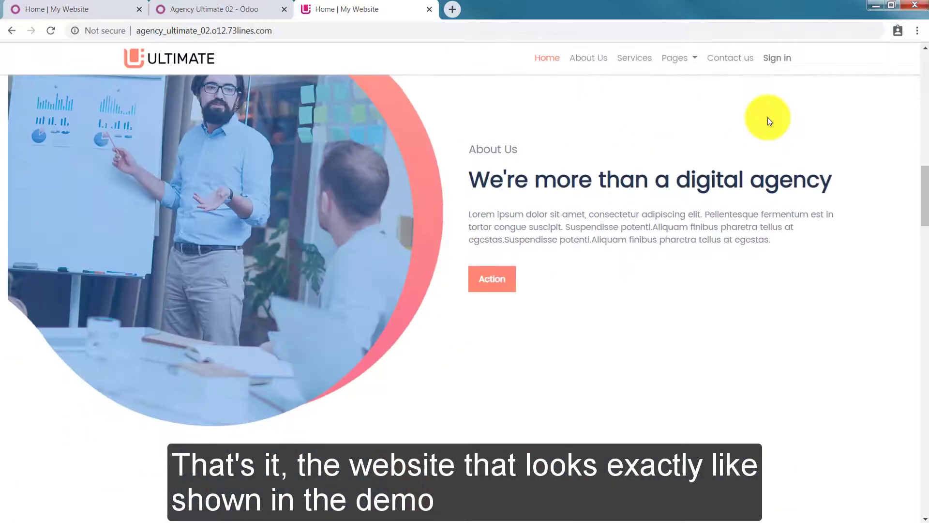
scroll(767, 117, down, 15)
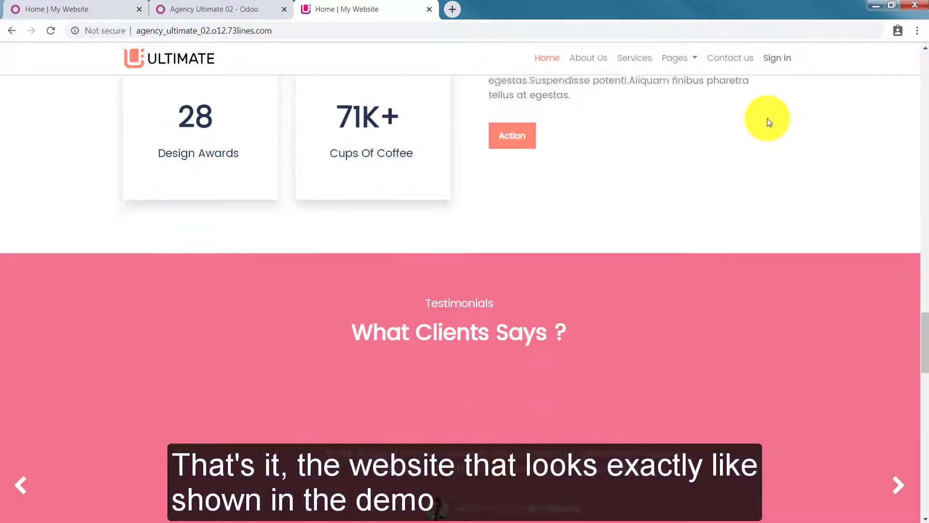
scroll(767, 118, down, 15)
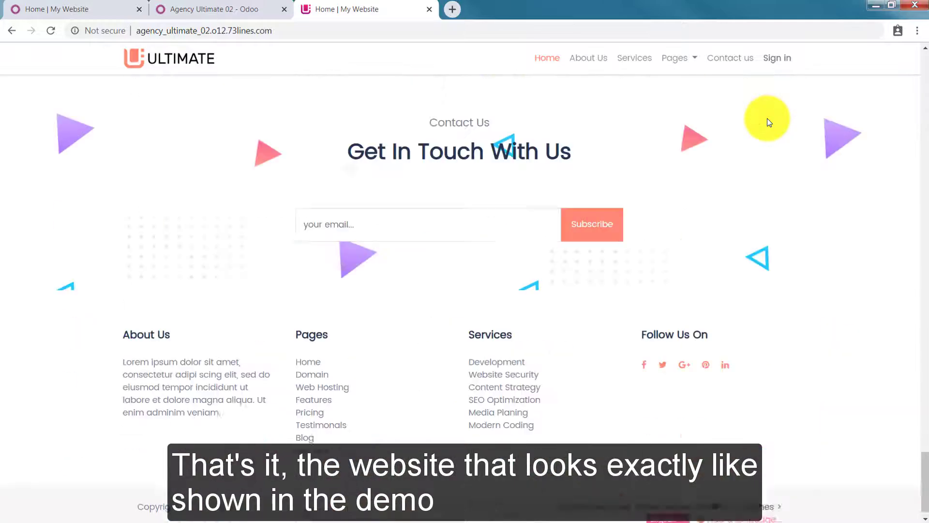